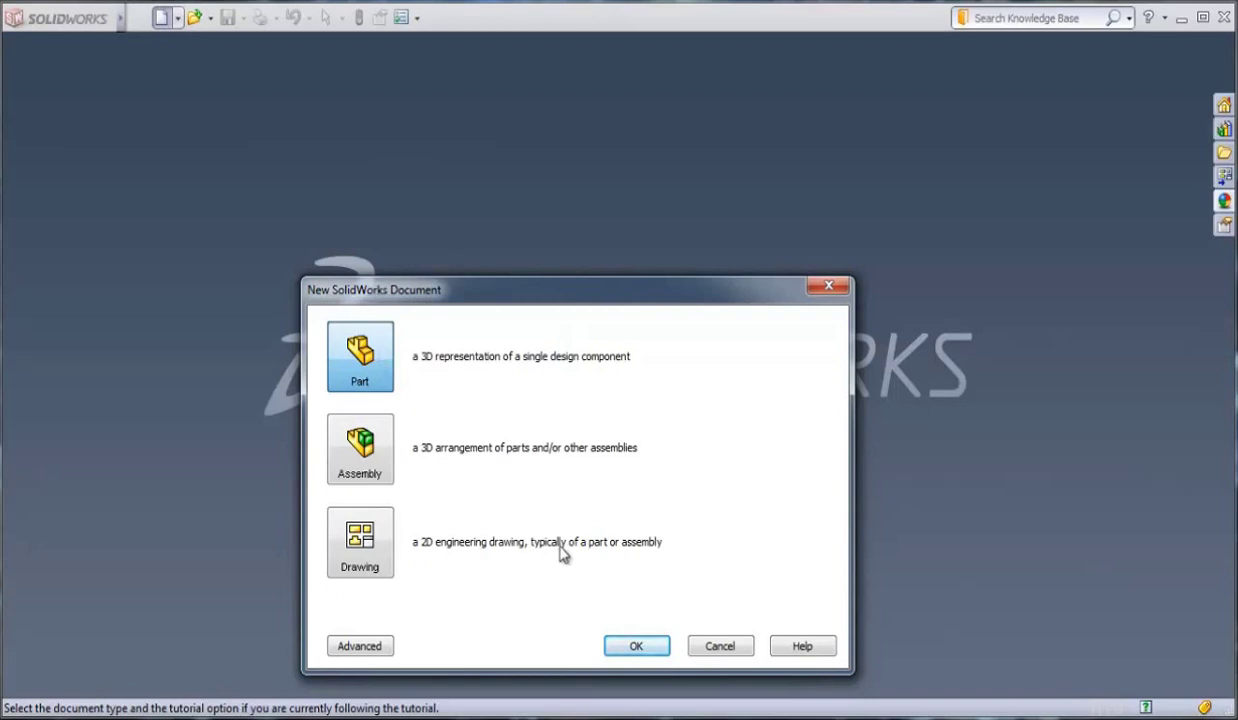
- Create a new part document and start a sketch on the Front Plane
click(638, 647)
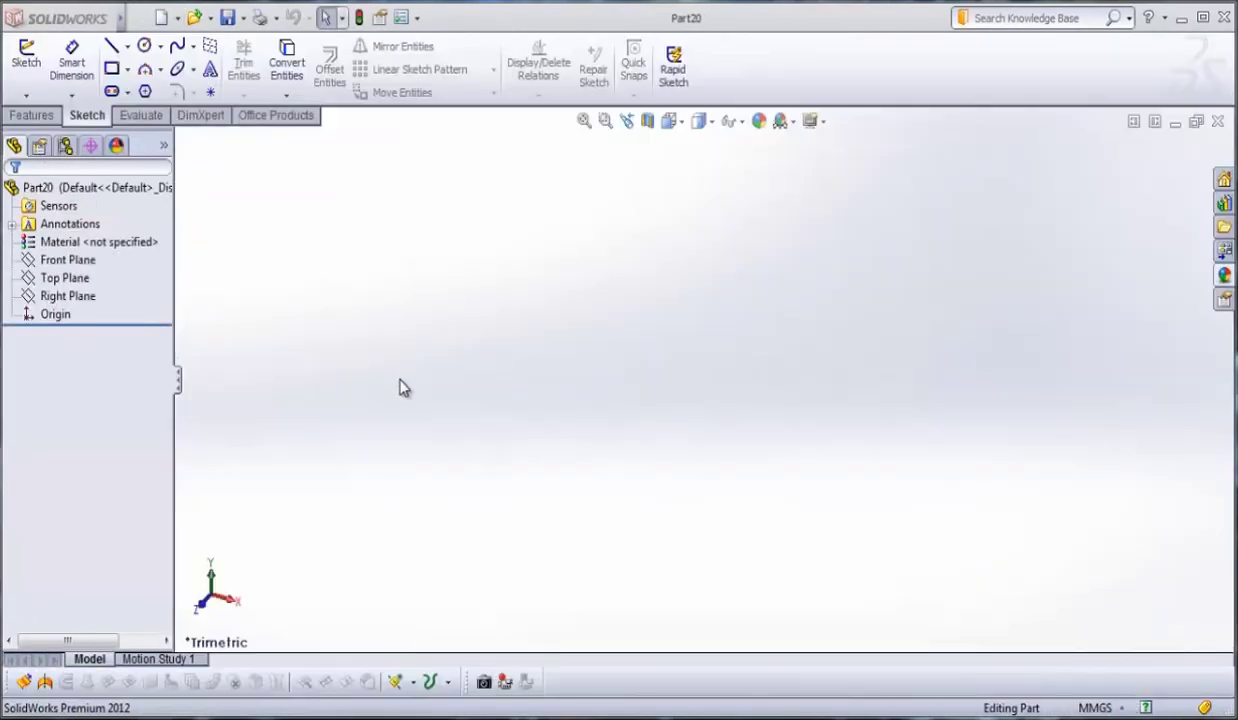
click(90, 262)
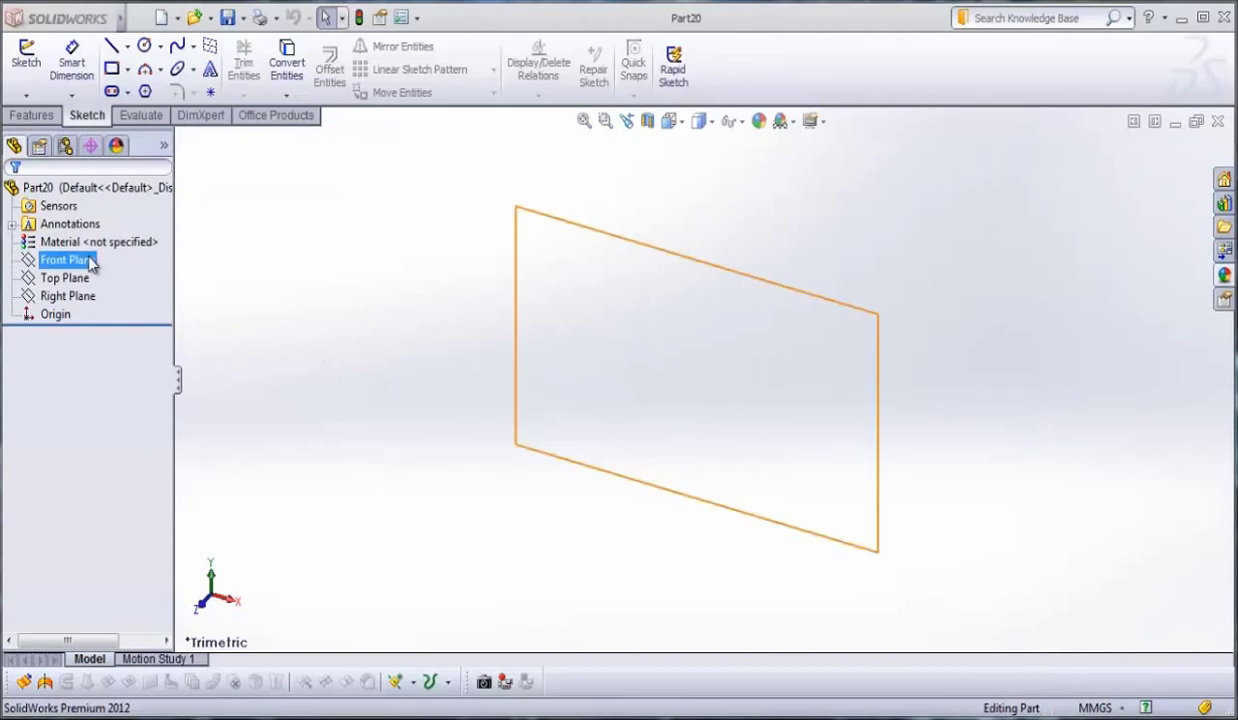
click(28, 58)
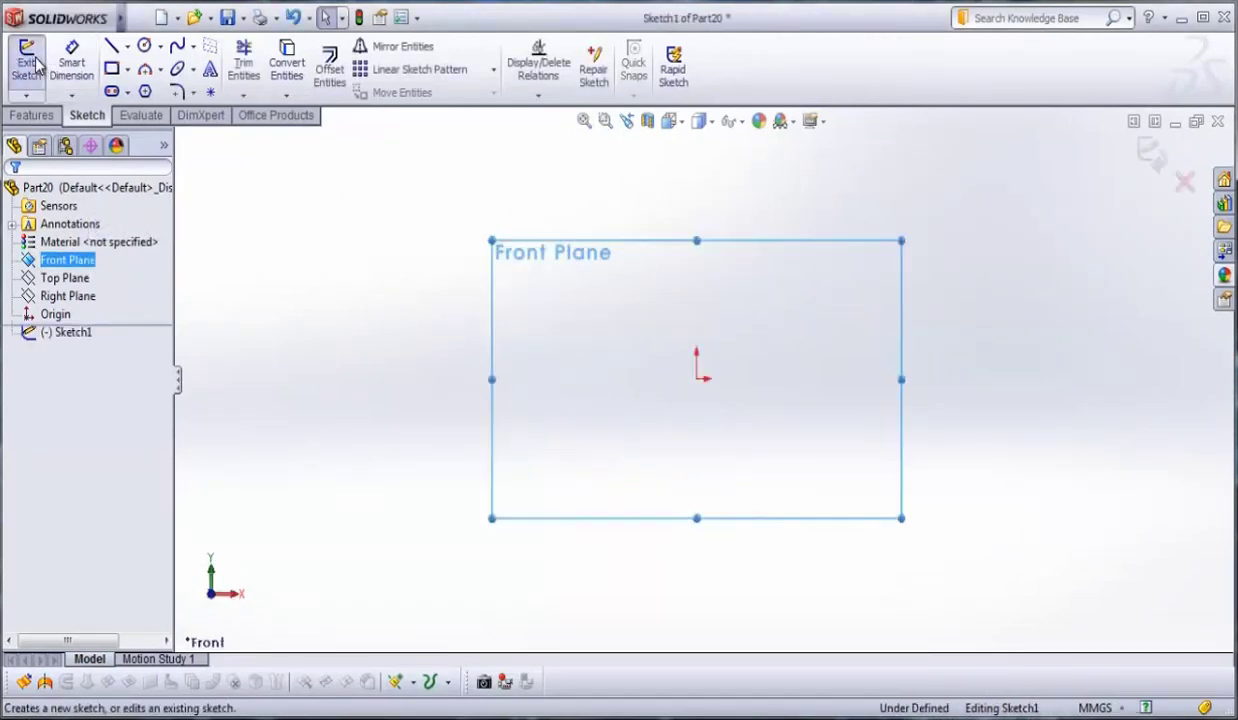
- Draw a horizontal construction centerline about 308 mm long passing through the origin
click(127, 47)
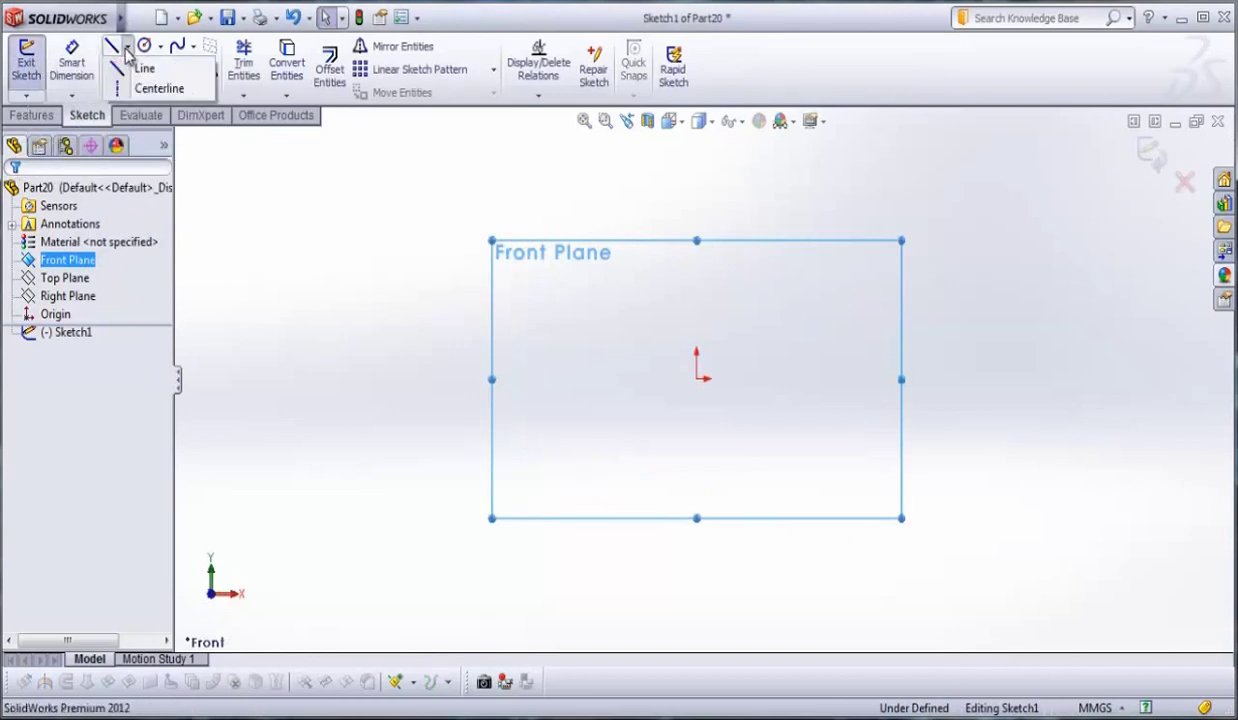
click(150, 89)
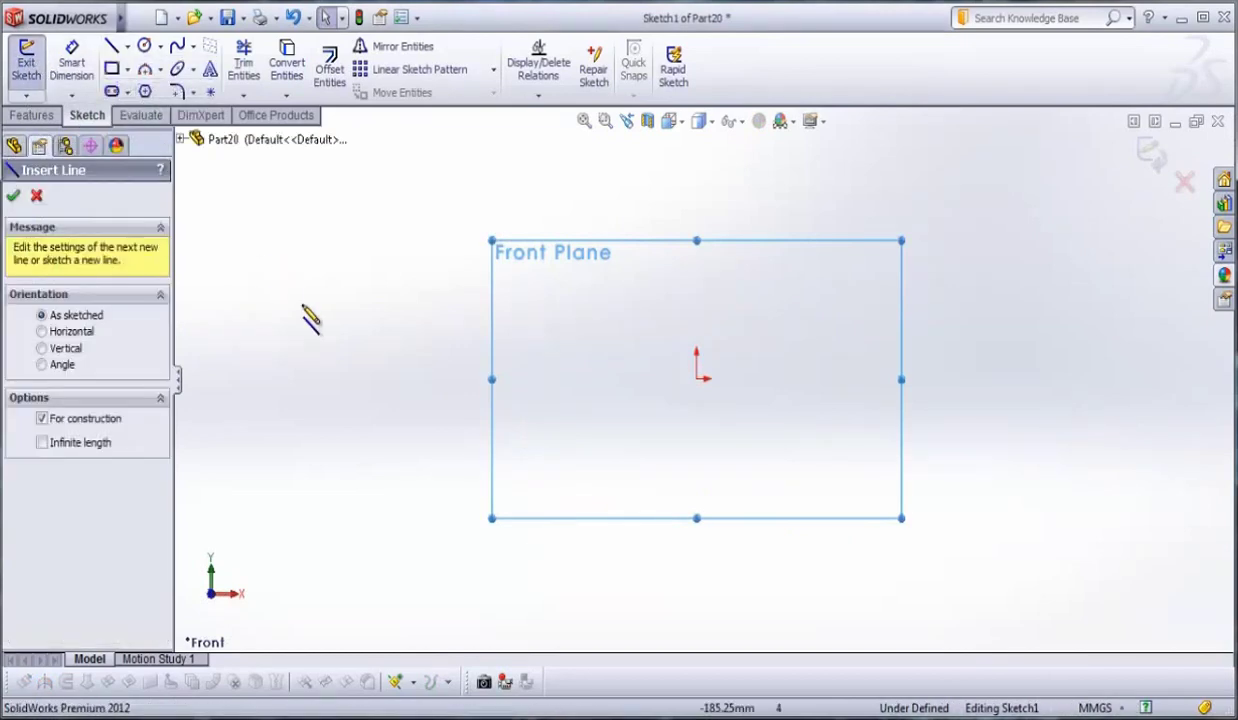
click(357, 379)
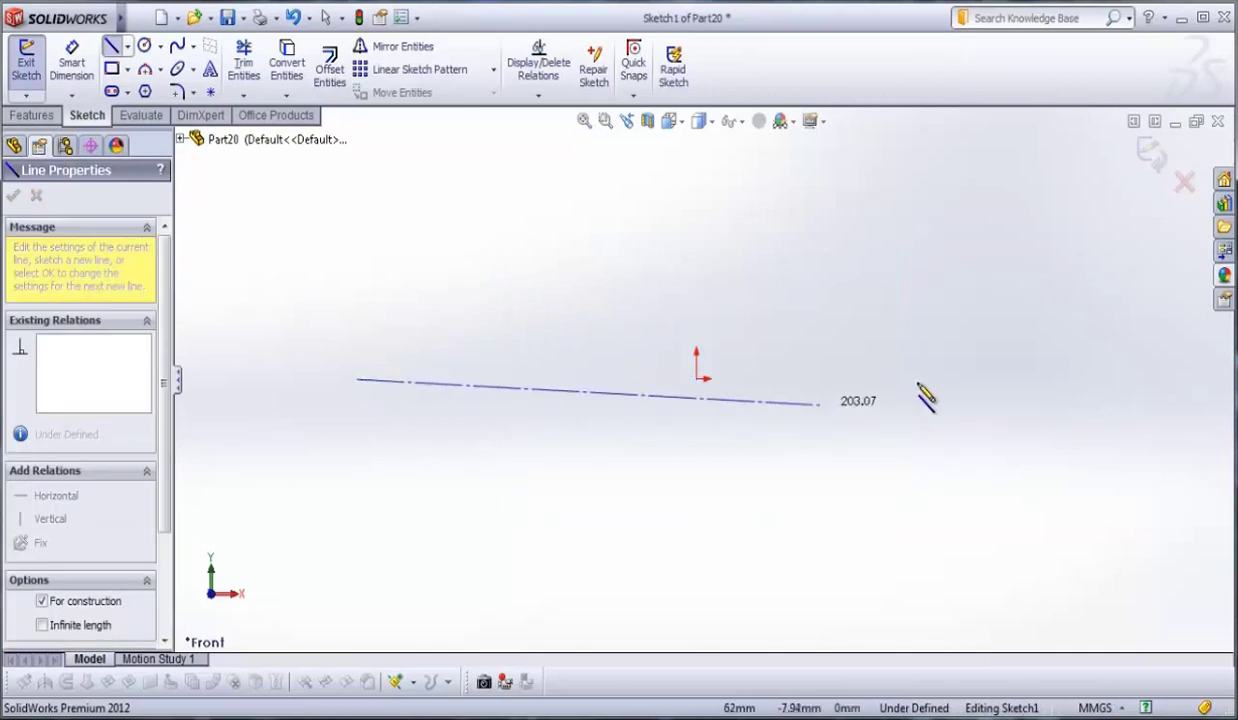
click(1066, 379)
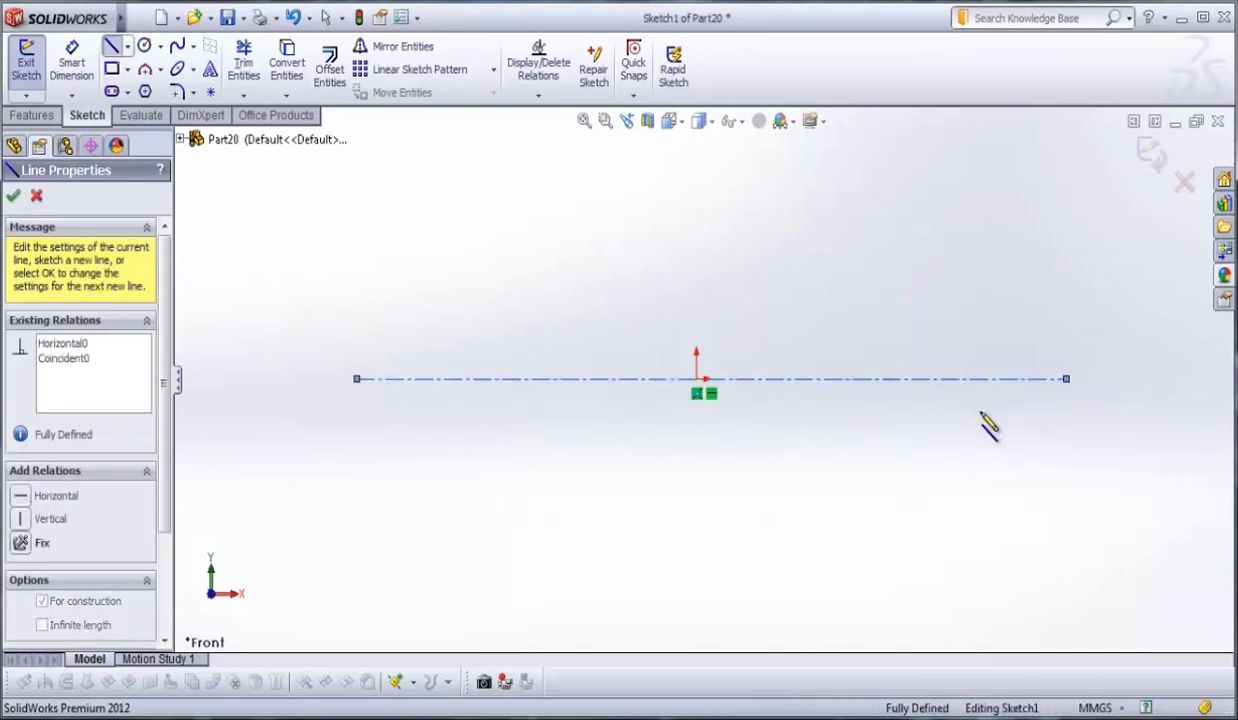
- Sketch two connected lines: one rising about 86 mm from the centerline, the other descending about 17 mm from its upper end
click(111, 46)
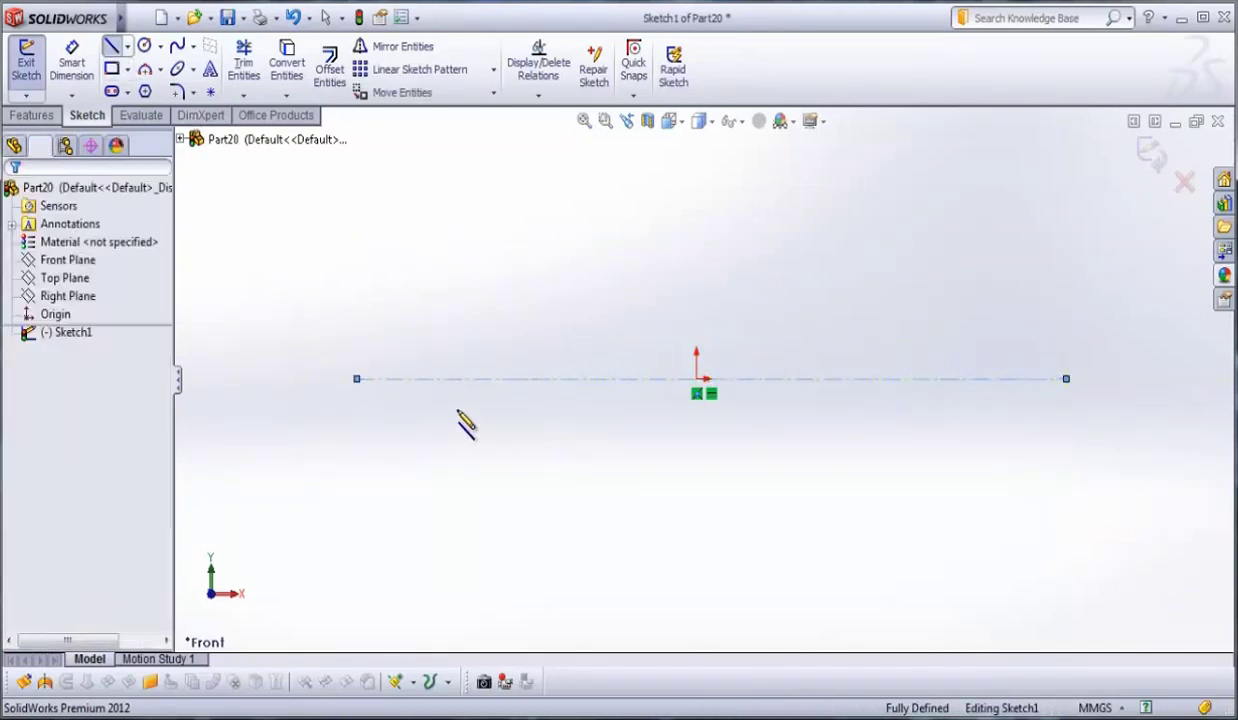
click(424, 379)
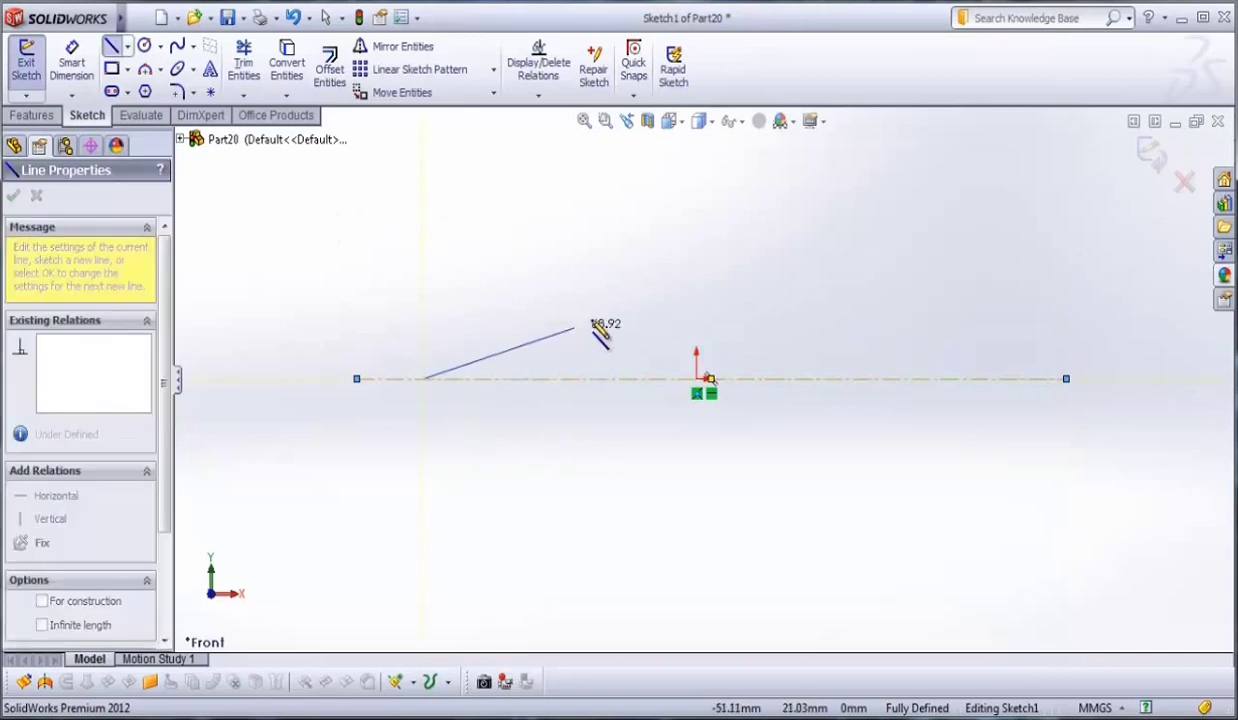
click(607, 303)
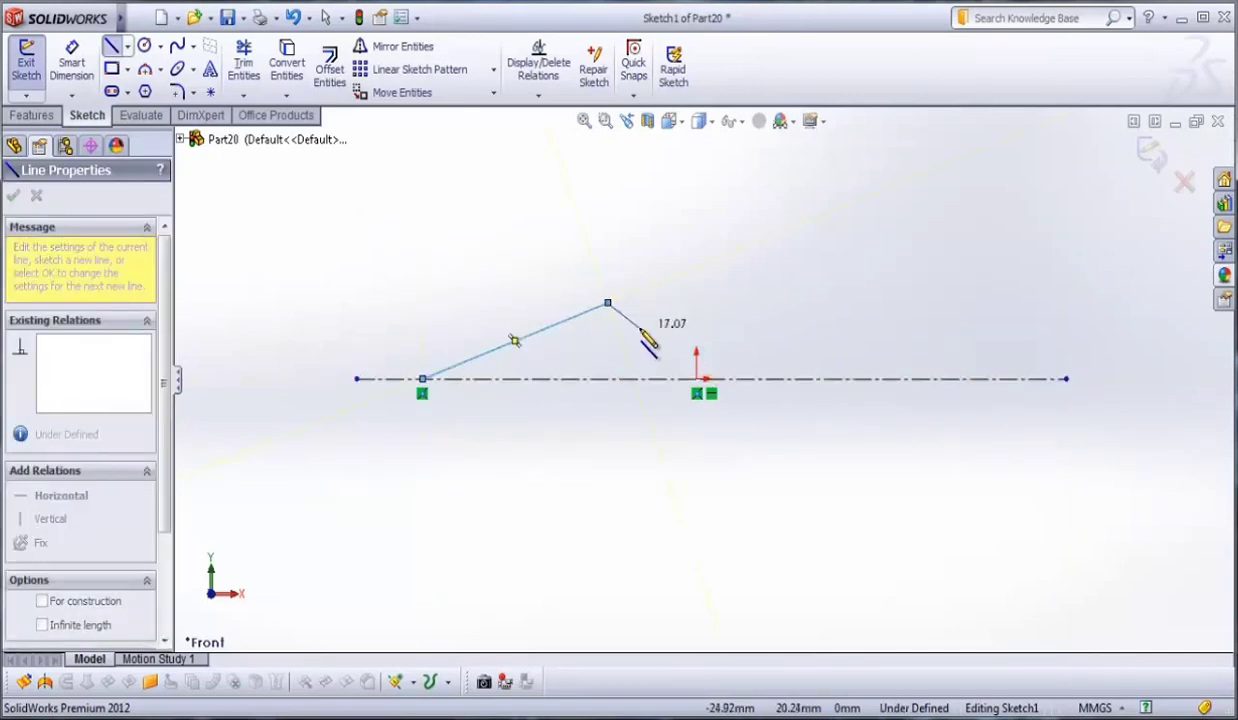
double_click(639, 327)
- Dimension the horizontal distance between the endpoints of the long sloped line as 85 mm
click(71, 62)
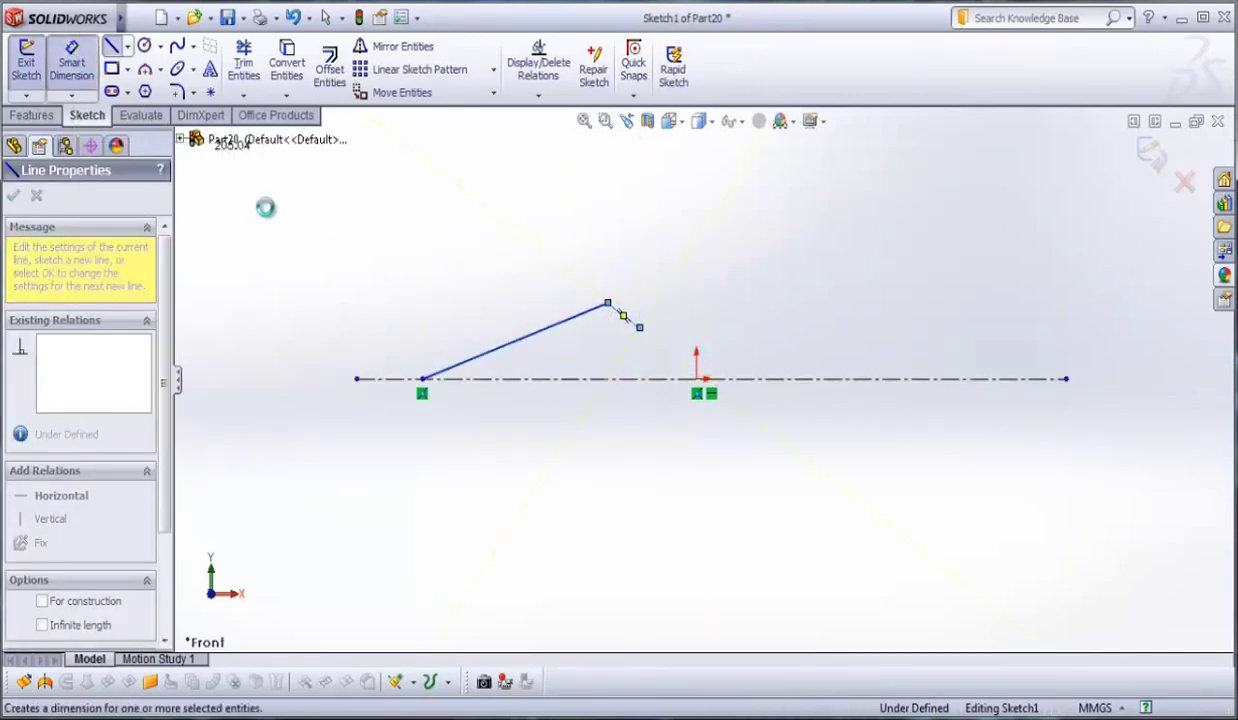
click(424, 381)
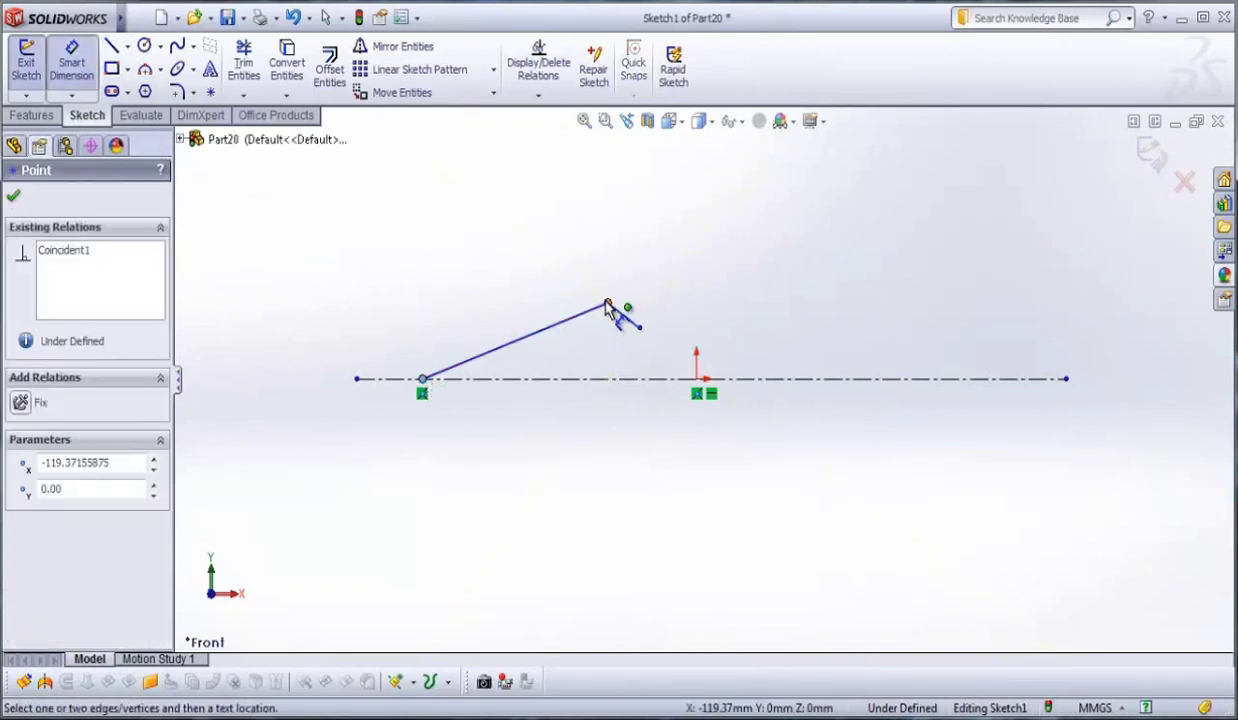
click(607, 303)
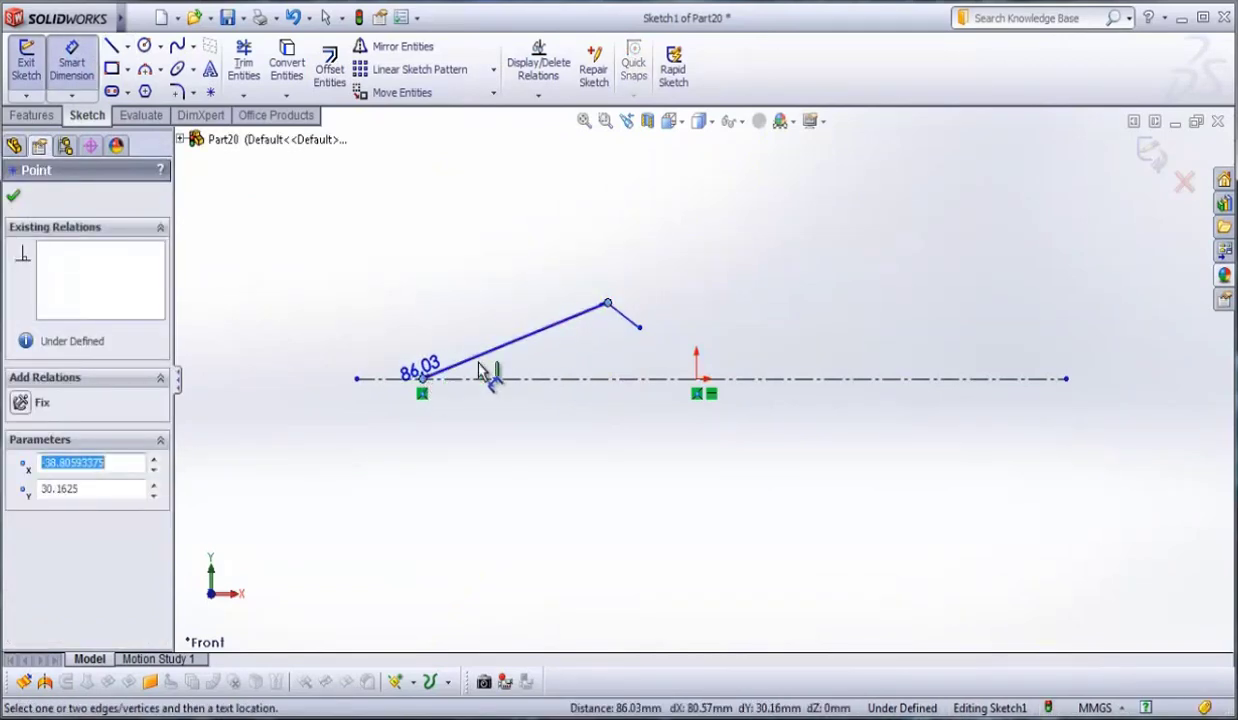
click(535, 207)
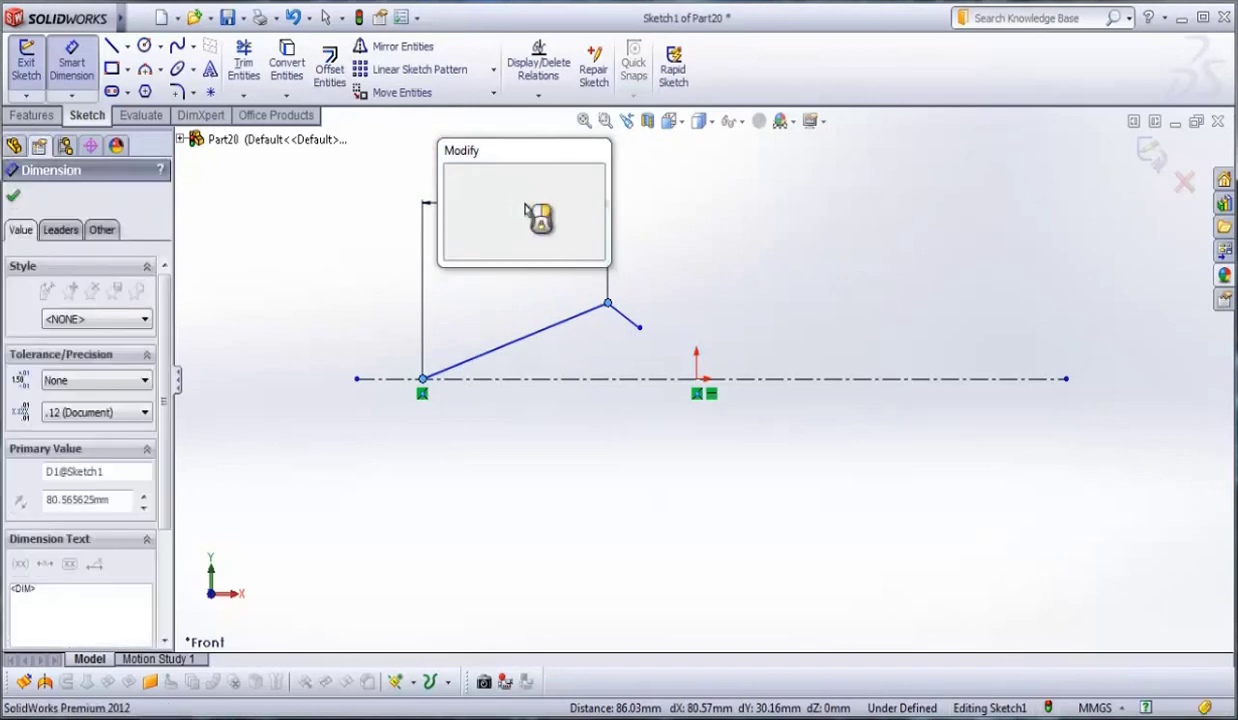
text(85)
key(Return)
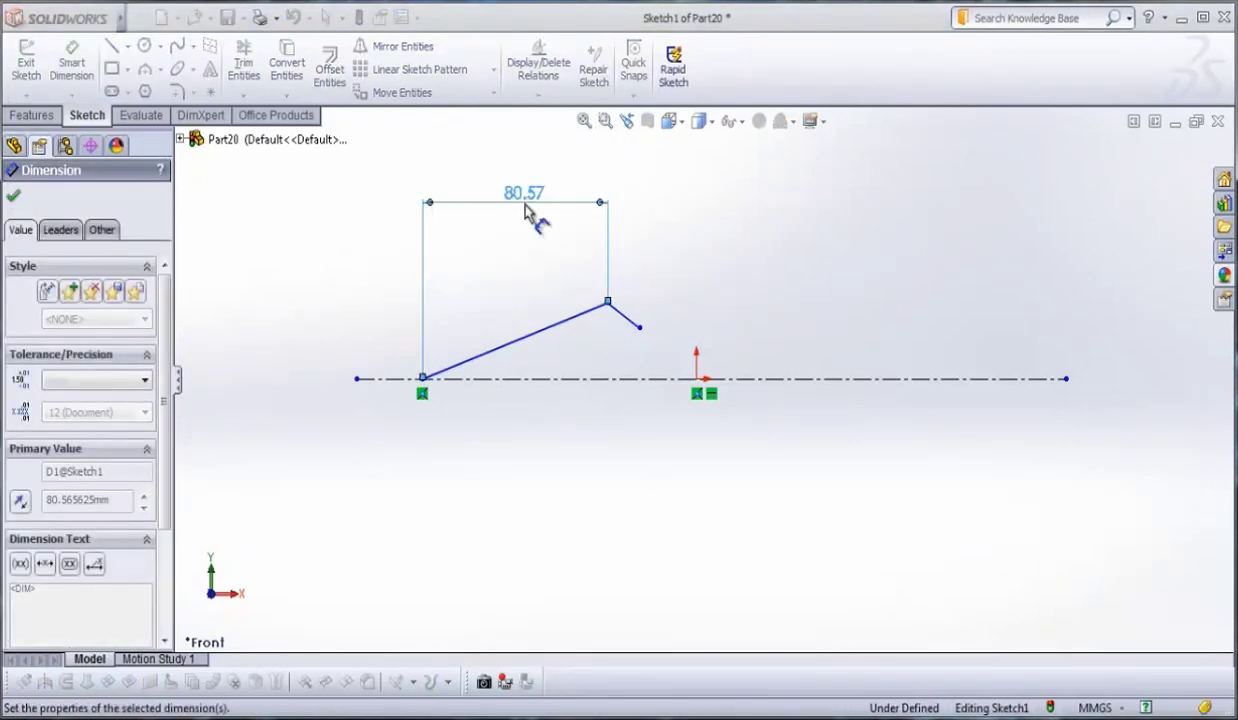
click(658, 365)
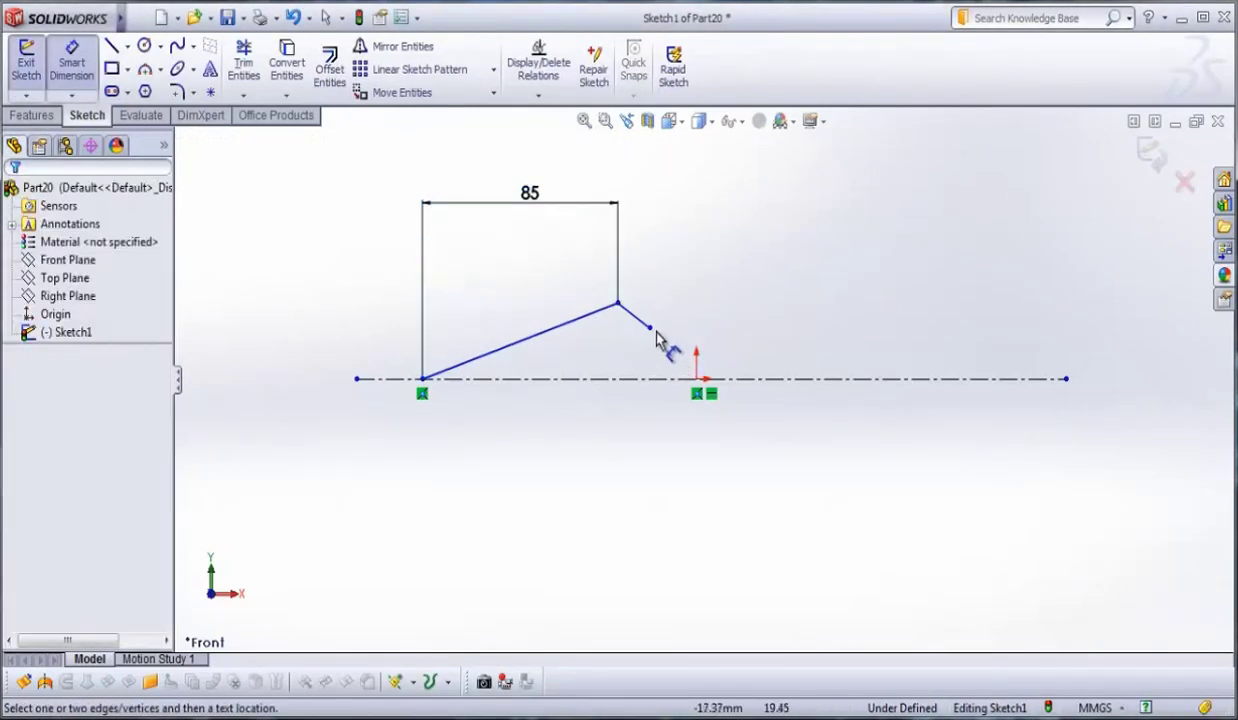
- Dimension the horizontal distance between the endpoints of the short line as 5 mm
click(618, 304)
click(650, 325)
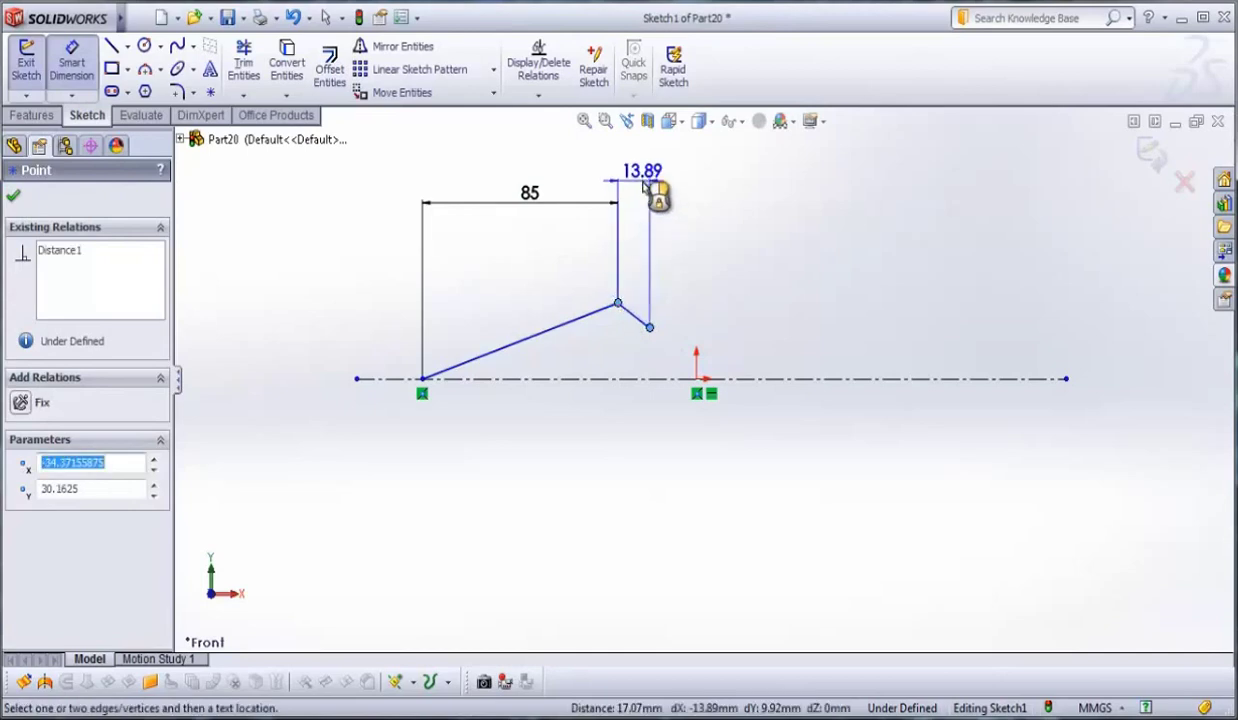
click(652, 185)
text(5)
key(Return)
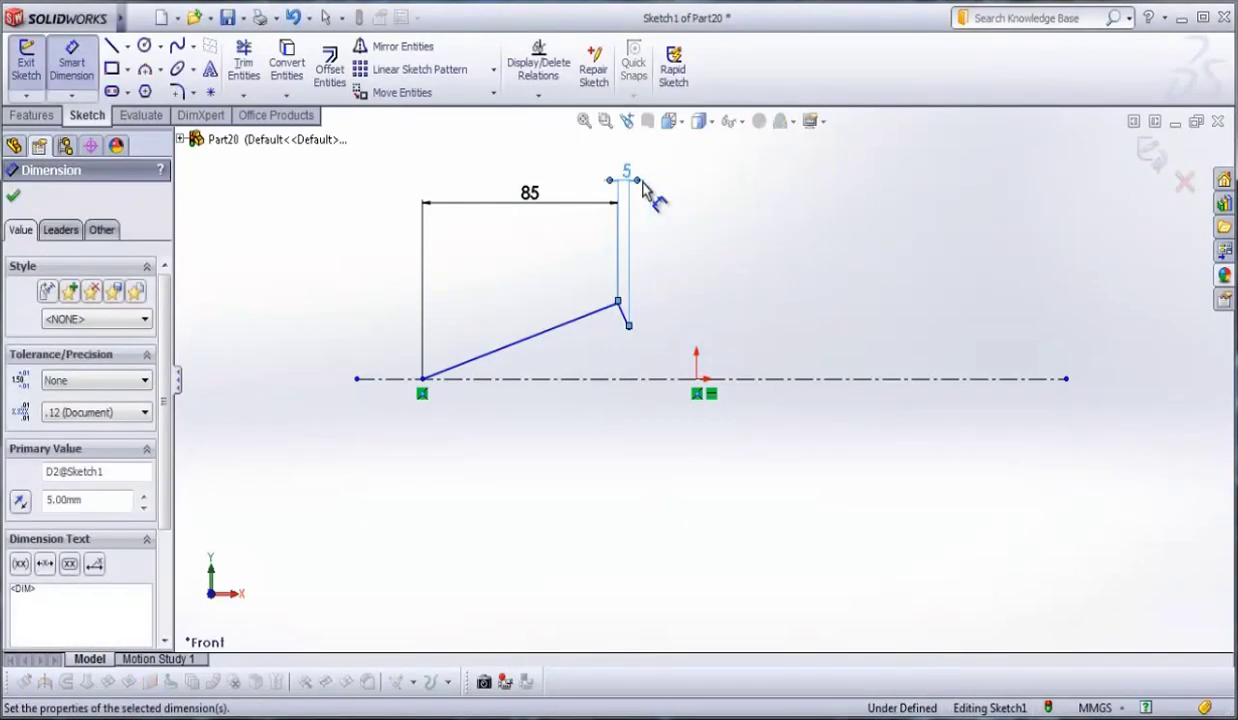
- Dimension the height of the corner joining the two lines above the centerline as 5 mm
scroll(622, 350, down, 3)
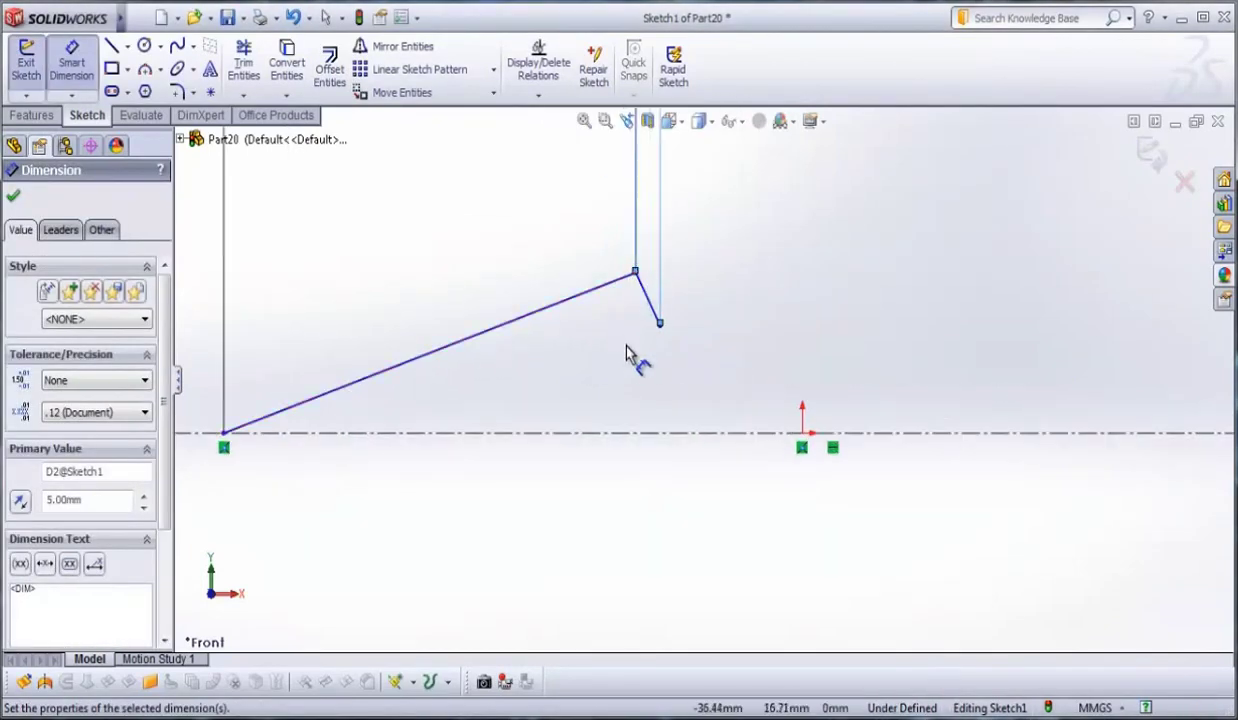
key(Escape)
click(635, 275)
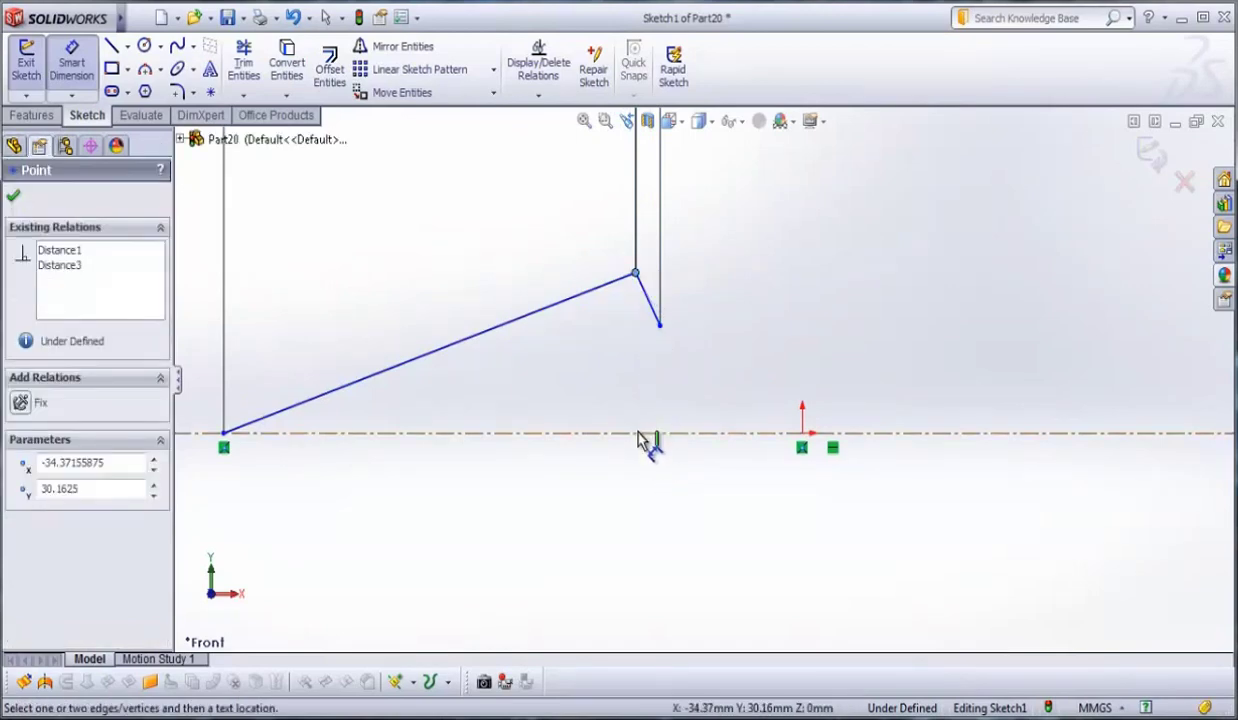
click(640, 434)
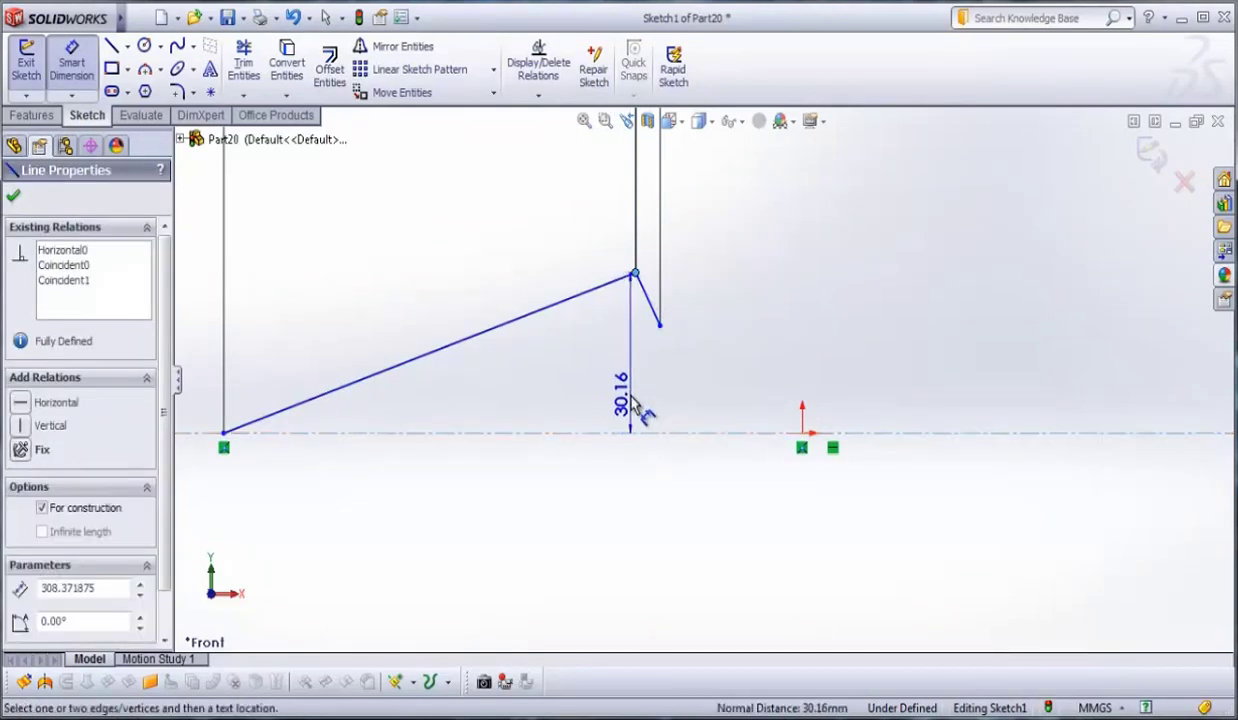
click(642, 407)
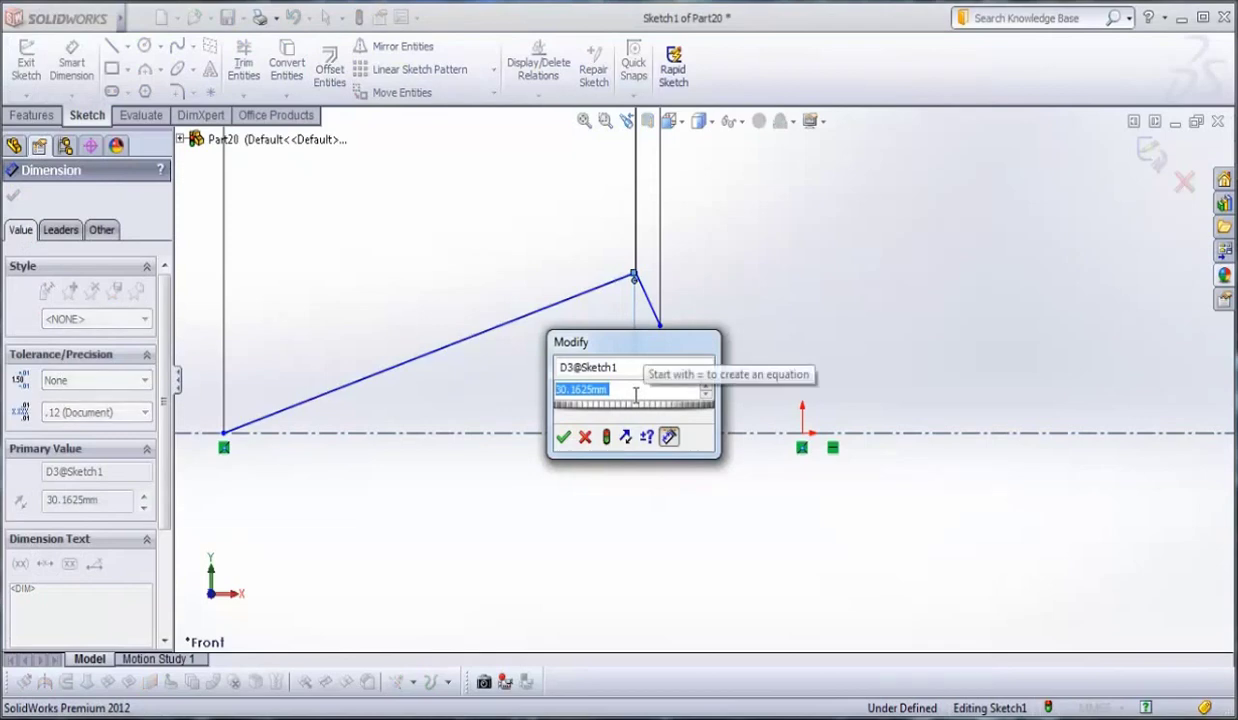
text(5)
key(Return)
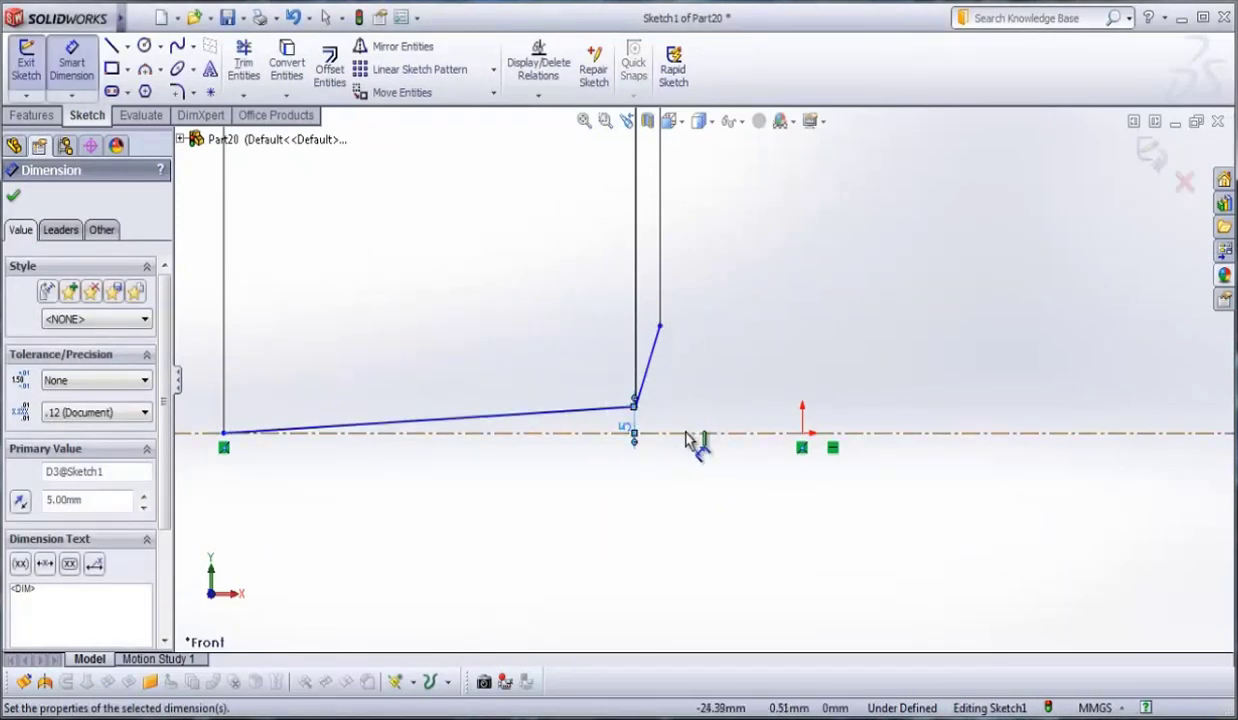
key(Escape)
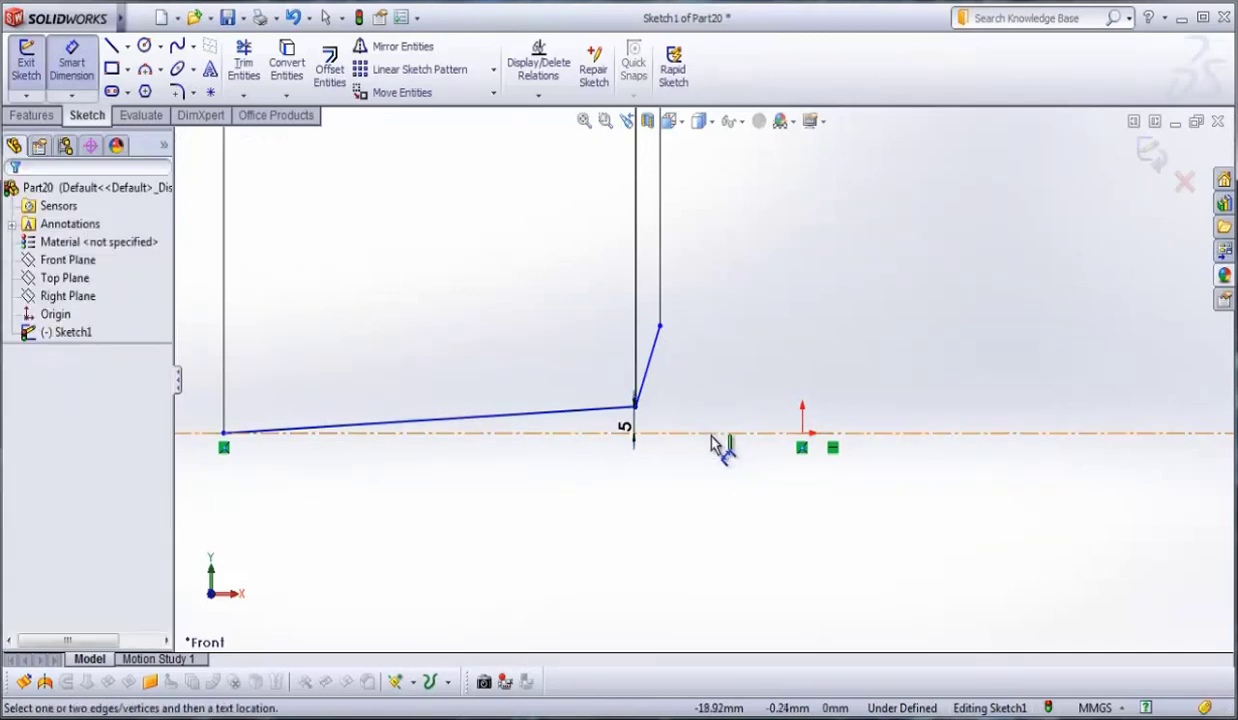
- Dimension the height of the short line's free endpoint above the centerline as 4 mm
click(660, 326)
click(710, 434)
click(722, 410)
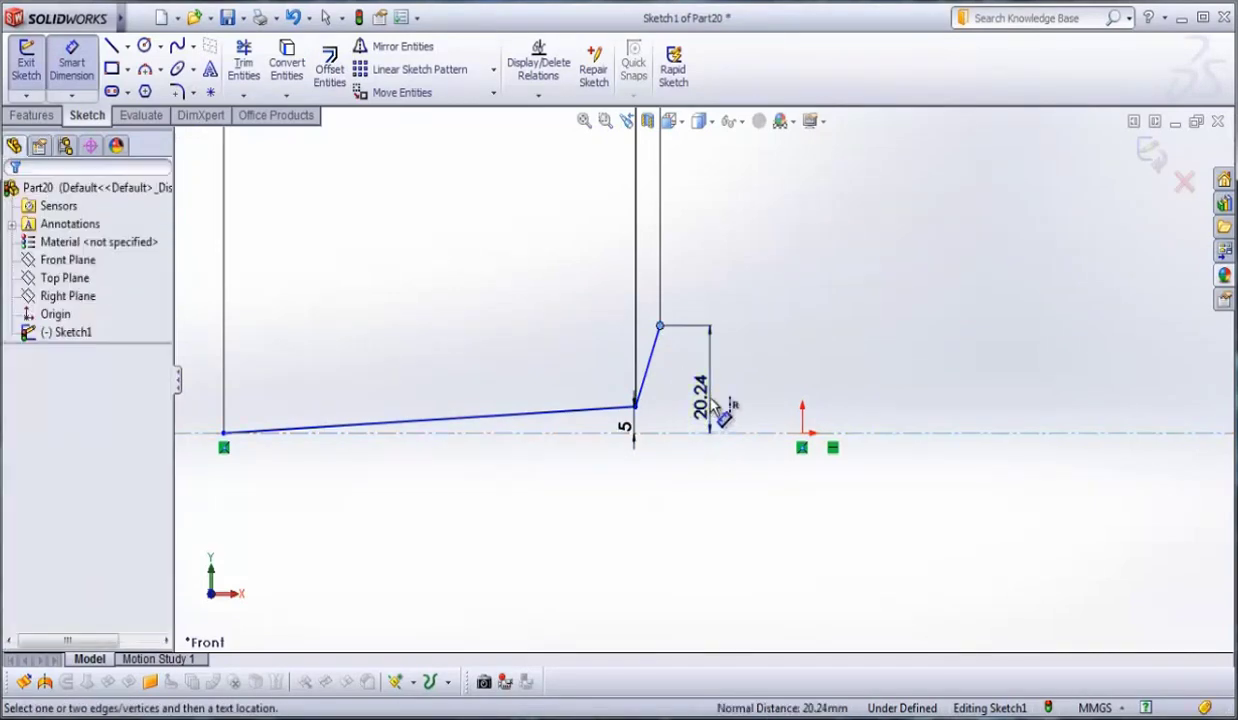
text(4)
key(Return)
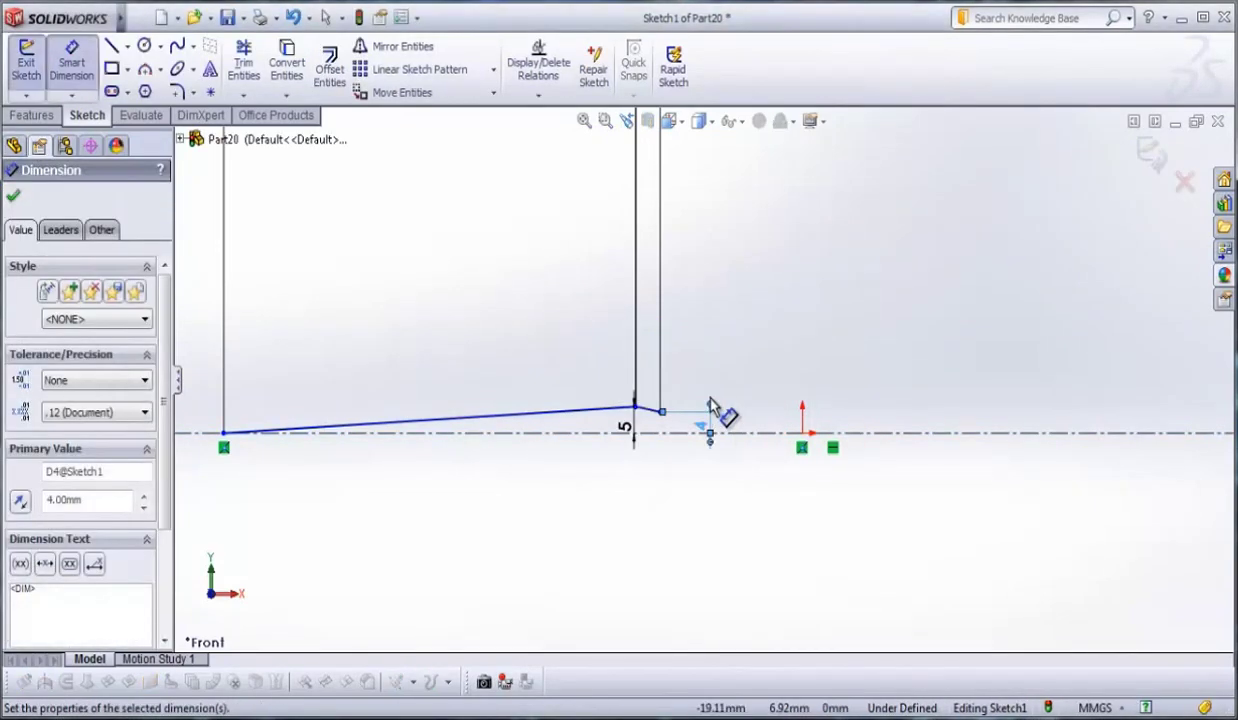
click(13, 198)
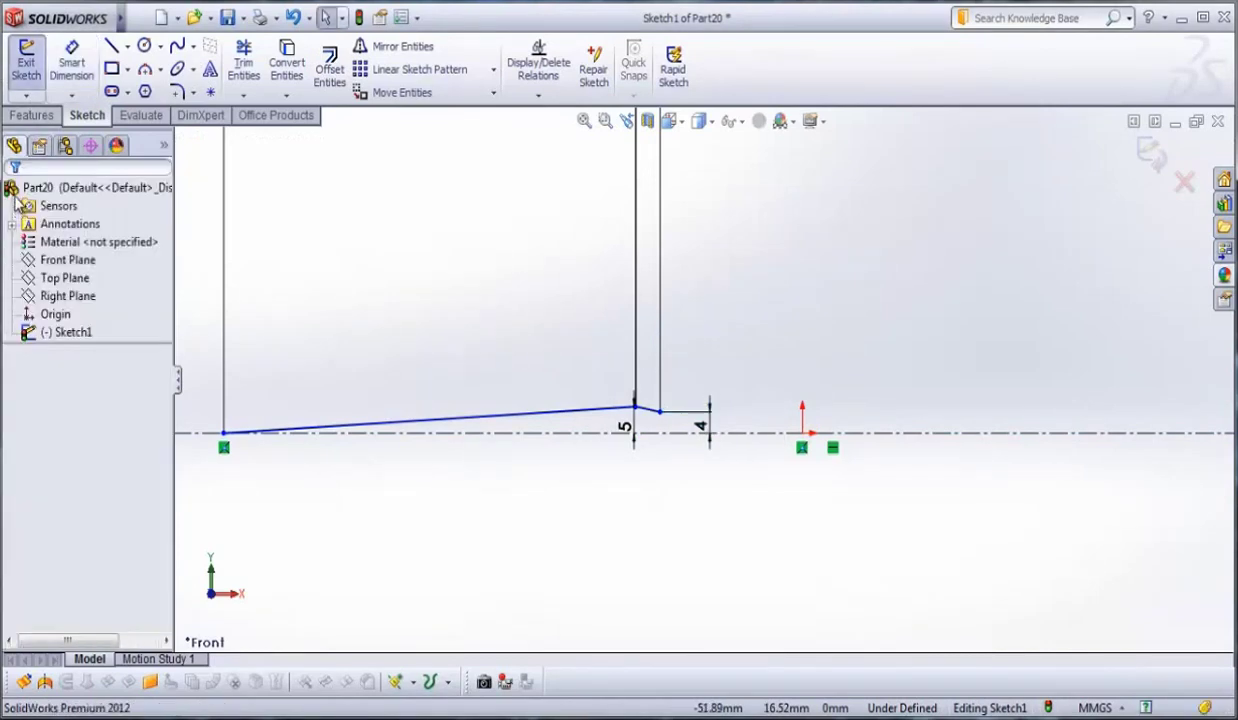
- Round the corner between the long and short lines with a 10 mm sketch fillet
scroll(367, 392, down, 3)
click(177, 92)
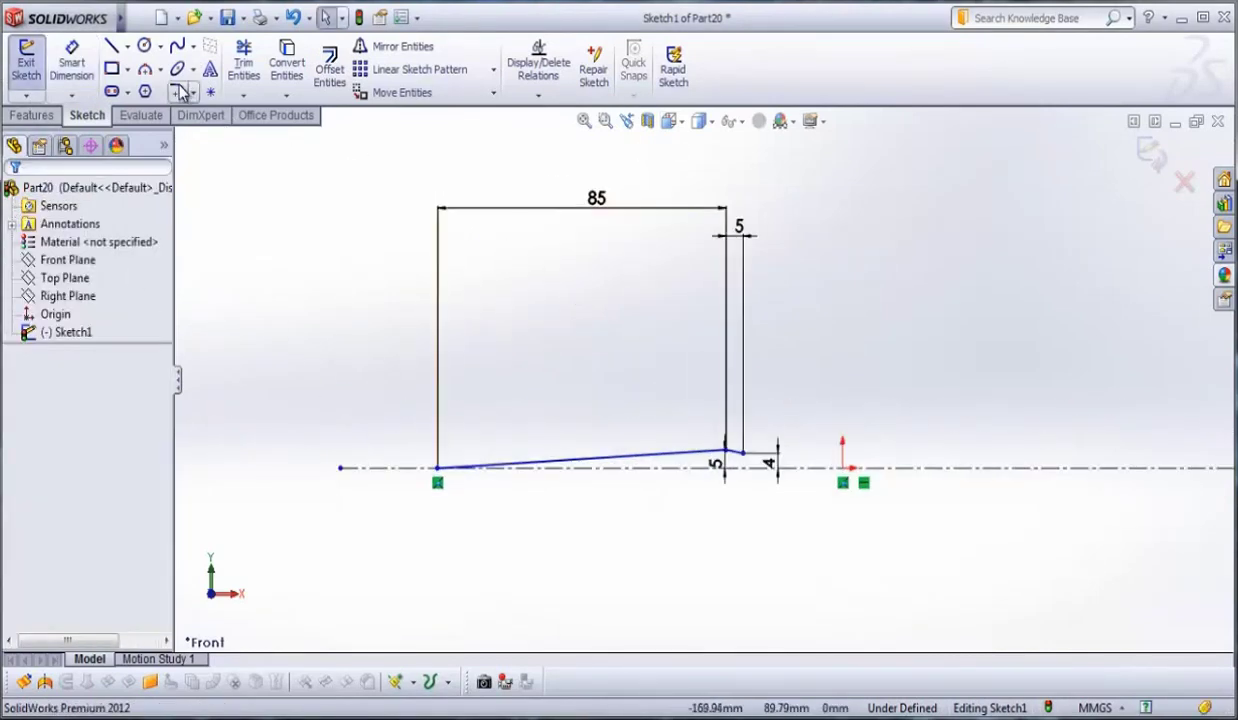
scroll(735, 470, up, 4)
scroll(706, 410, up, 3)
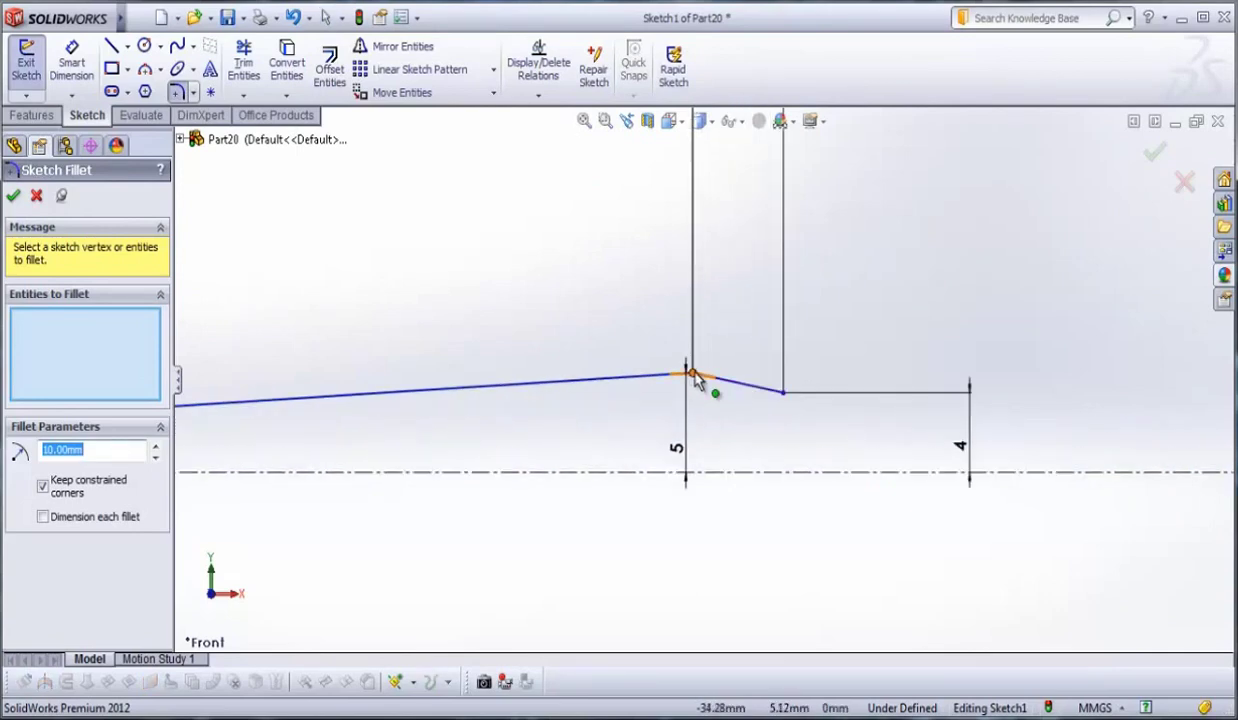
click(692, 375)
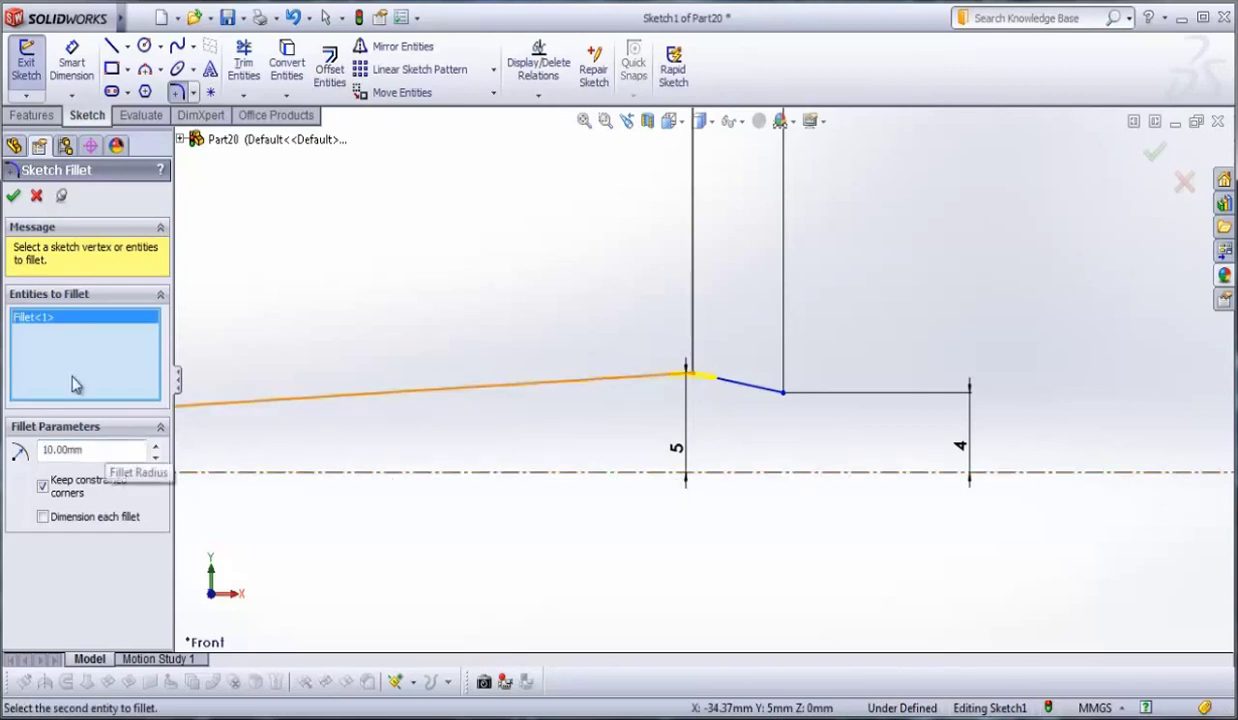
click(16, 197)
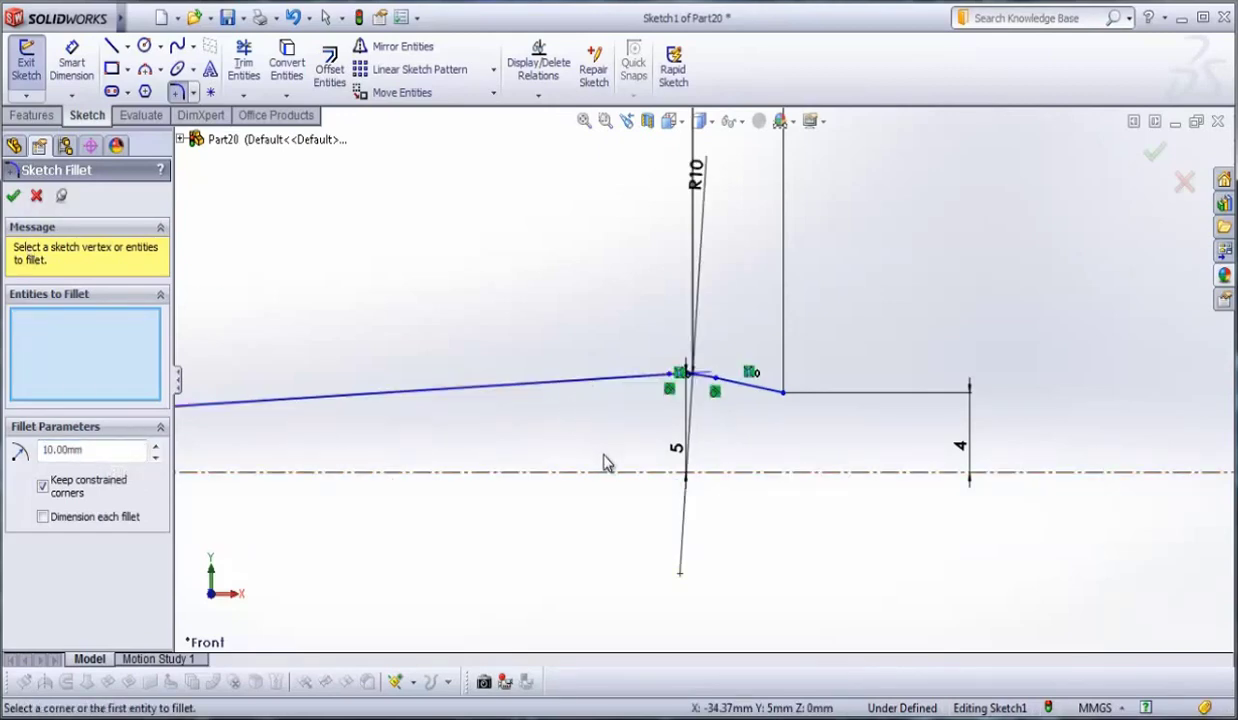
- Offset the long line, fillet arc and short line as a chain by 1 mm toward the centerline
key(z)
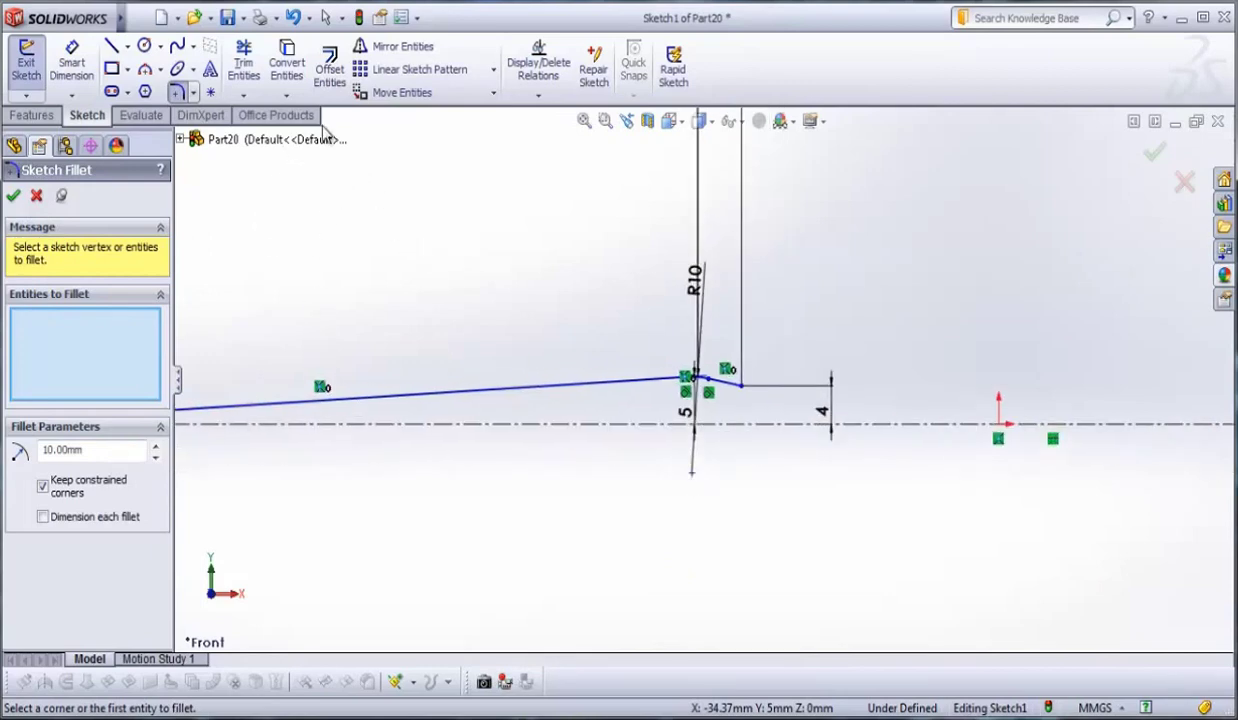
click(333, 68)
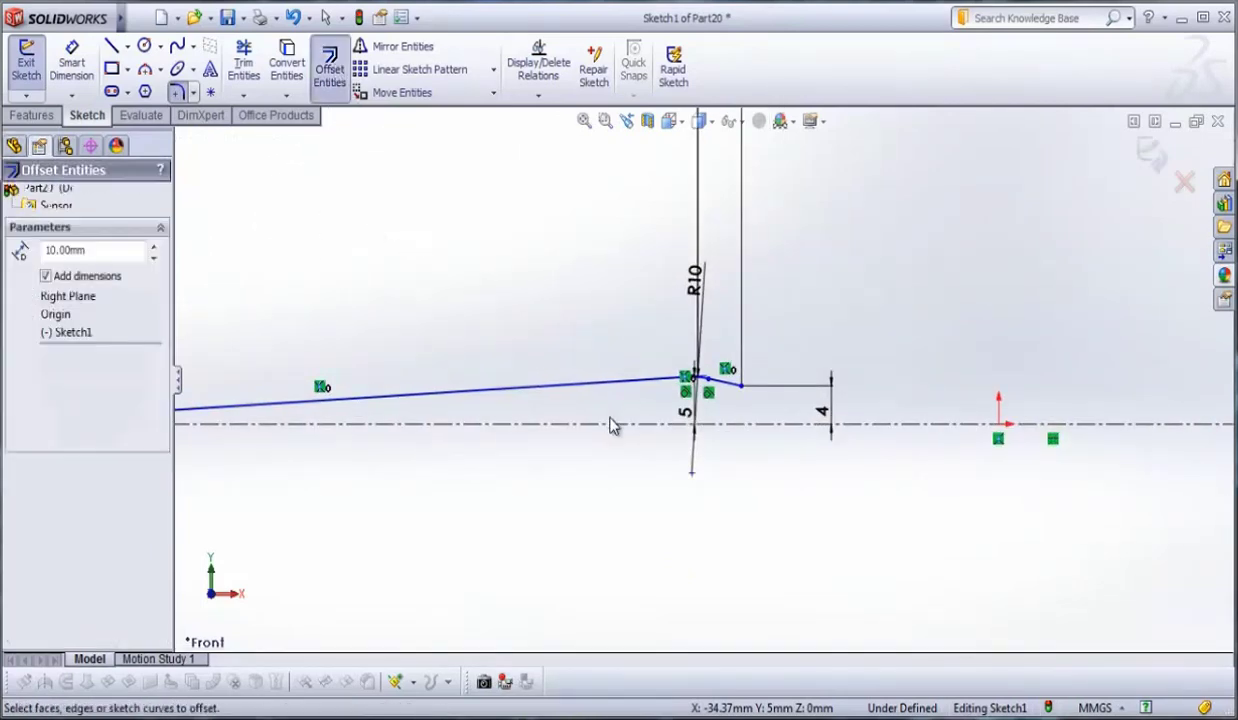
click(608, 383)
scroll(712, 383, down, 5)
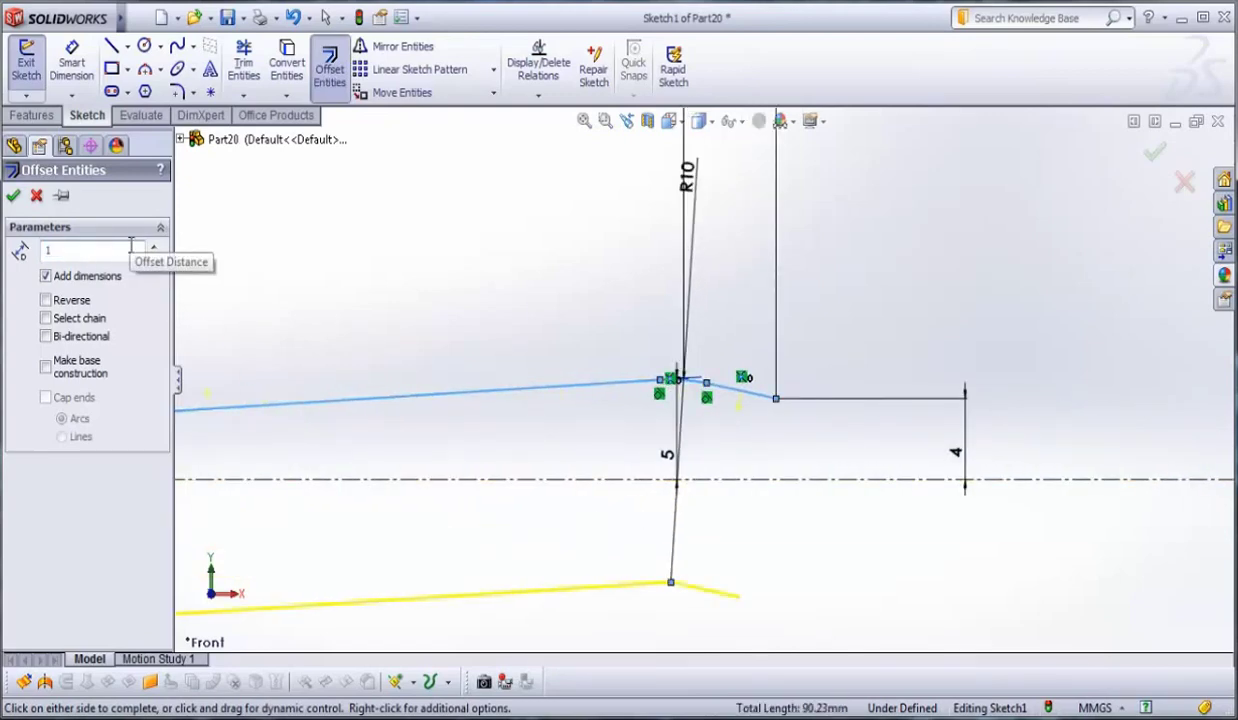
key(Return)
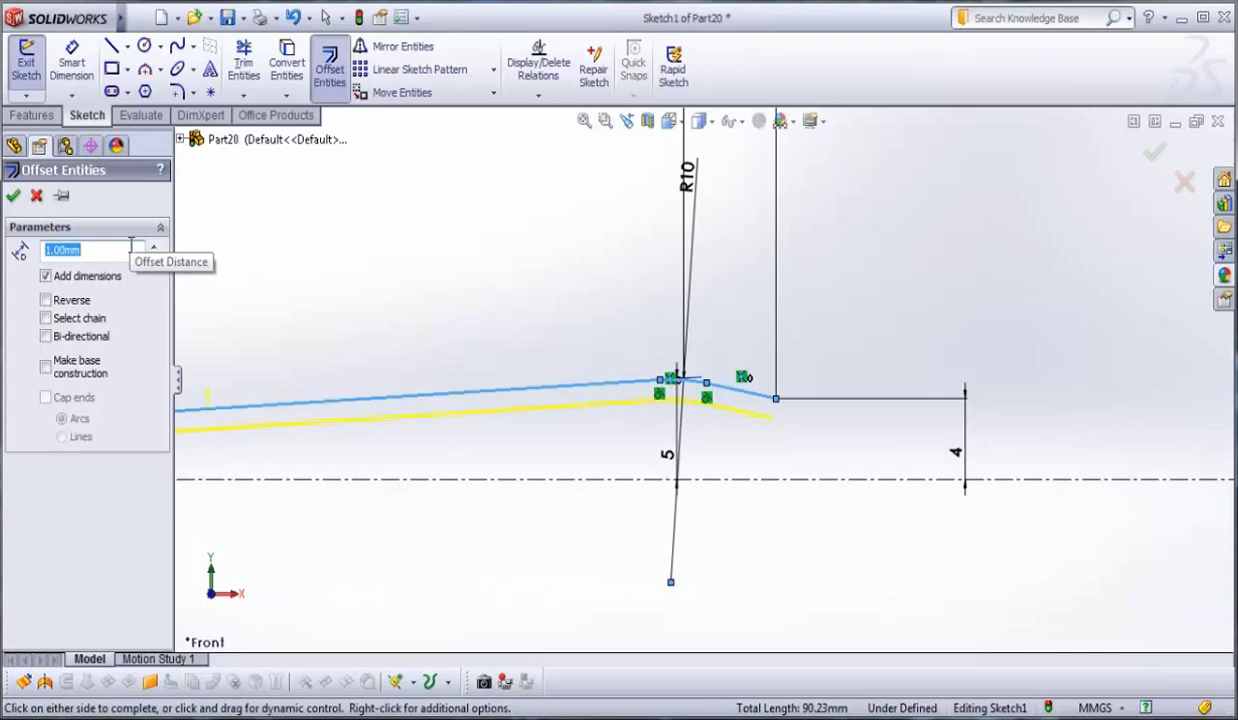
click(14, 197)
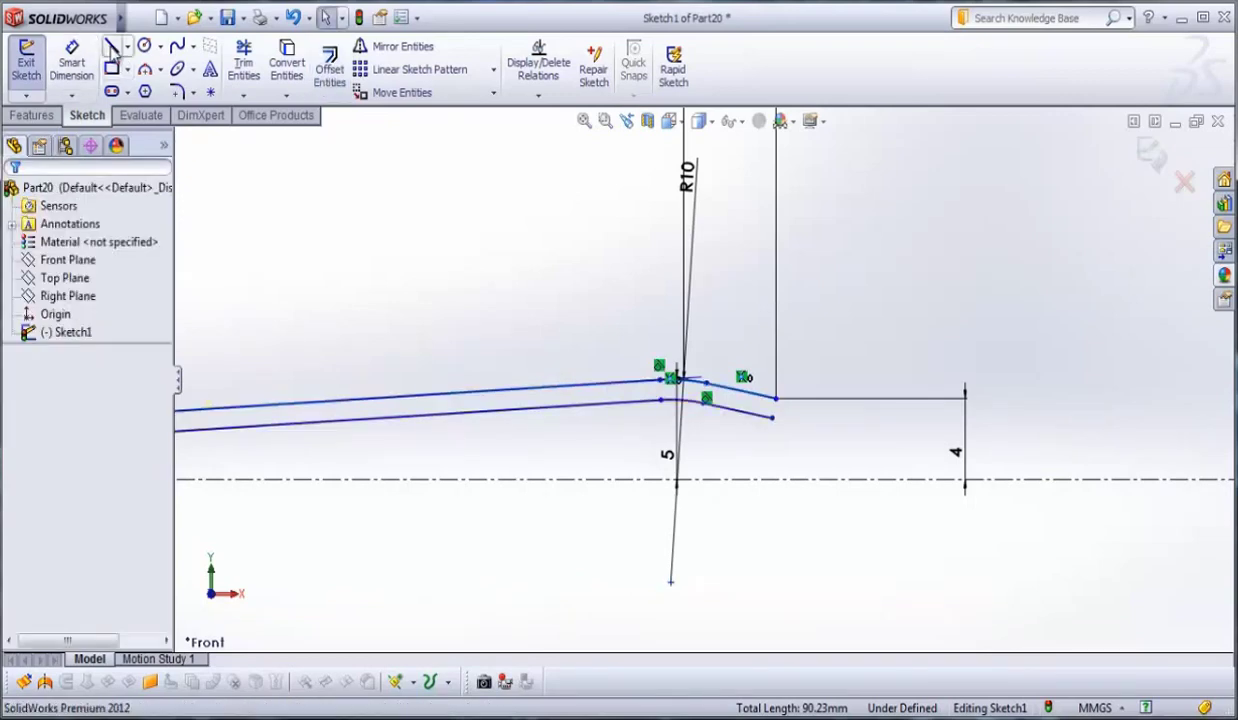
- Close both open ends of the profile with short lines joining the endpoints of the original and offset curves
scroll(765, 412, down, 6)
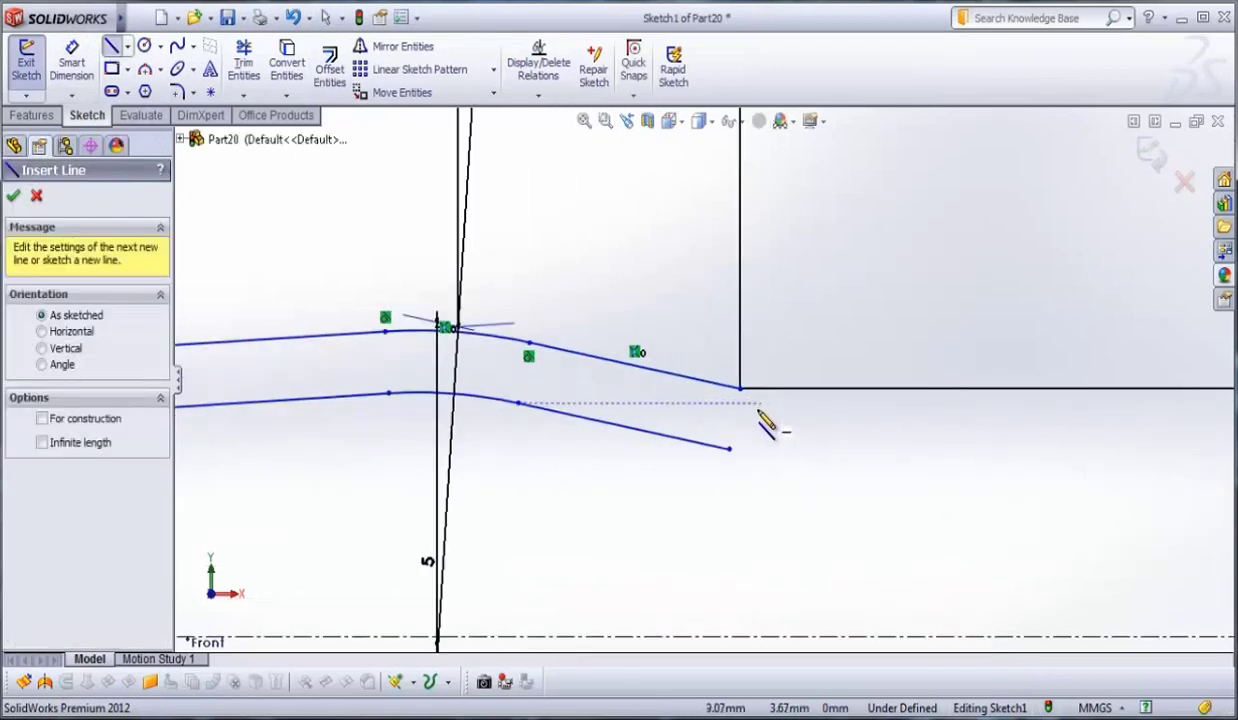
click(726, 375)
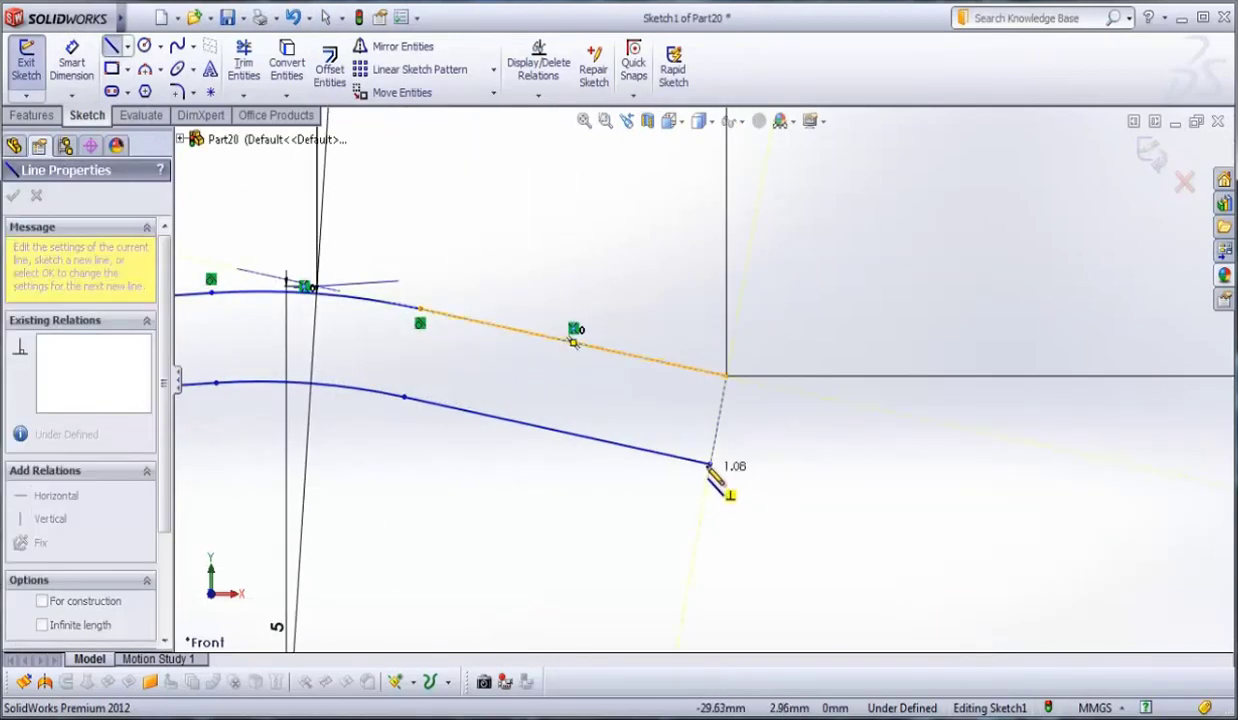
click(709, 463)
scroll(450, 525, up, 8)
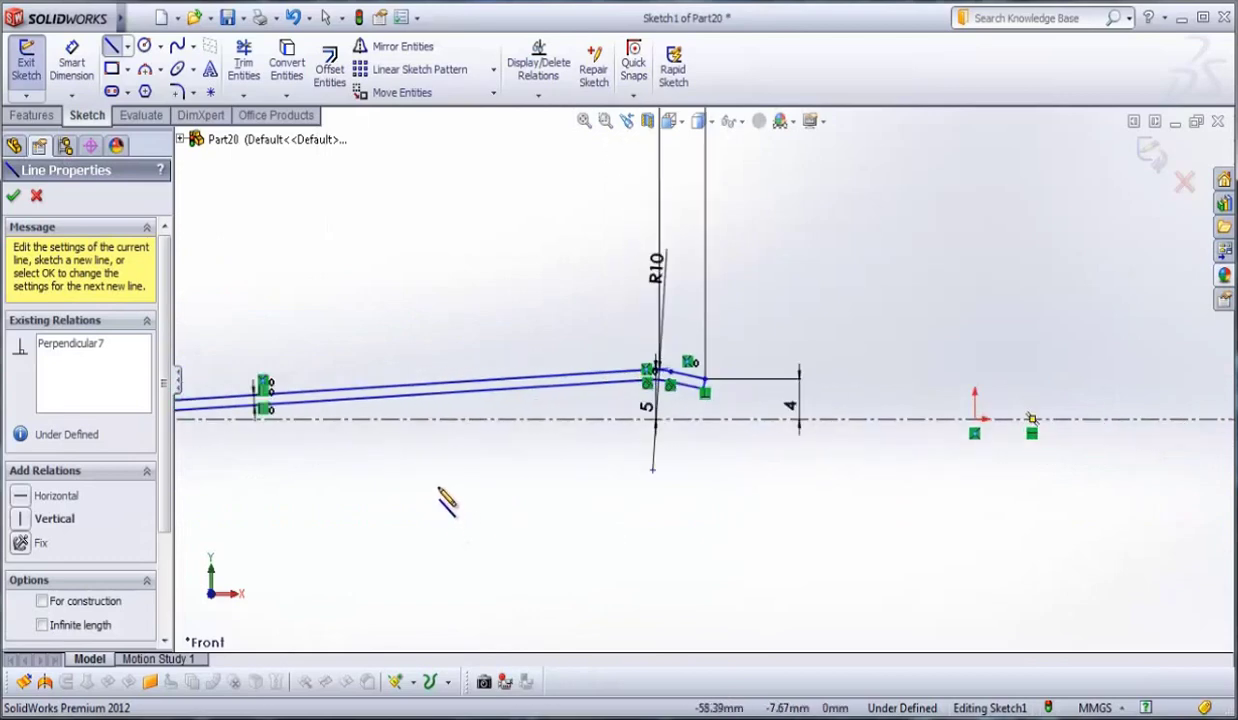
scroll(355, 420, down, 4)
click(383, 399)
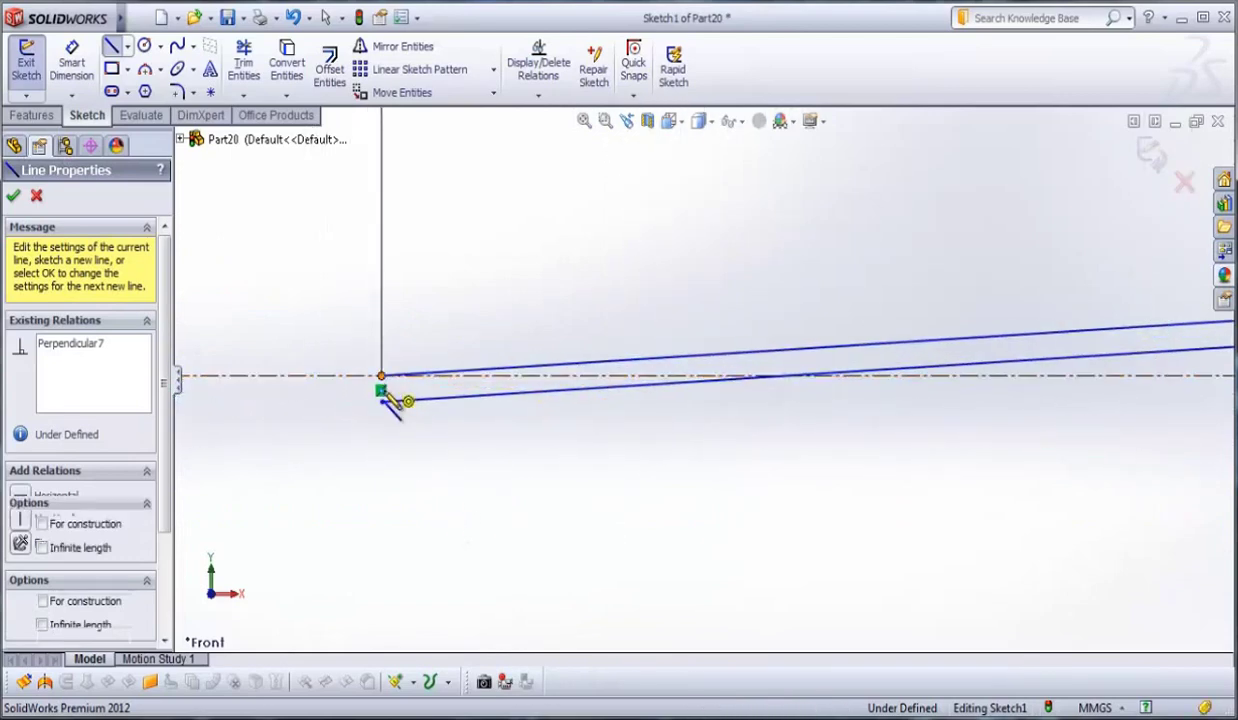
click(381, 362)
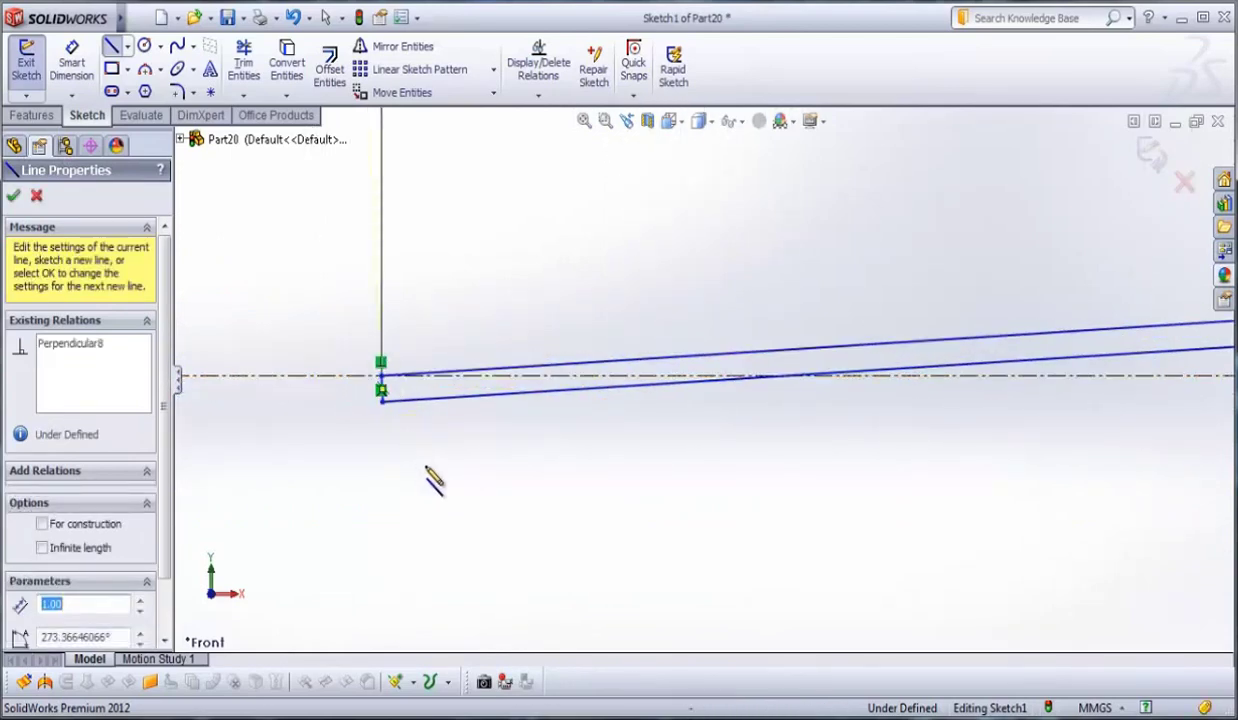
click(20, 200)
click(14, 197)
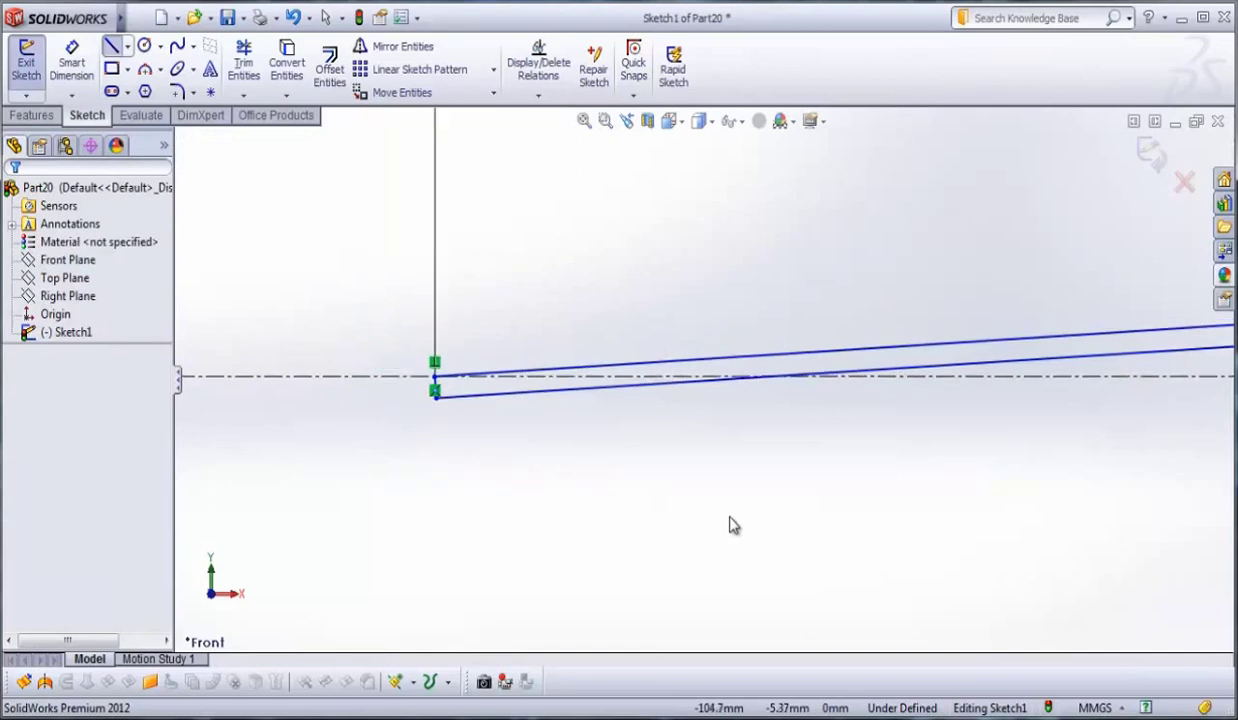
- Extrude the closed profile as a boss with a blind depth of 4 mm
click(31, 115)
click(33, 66)
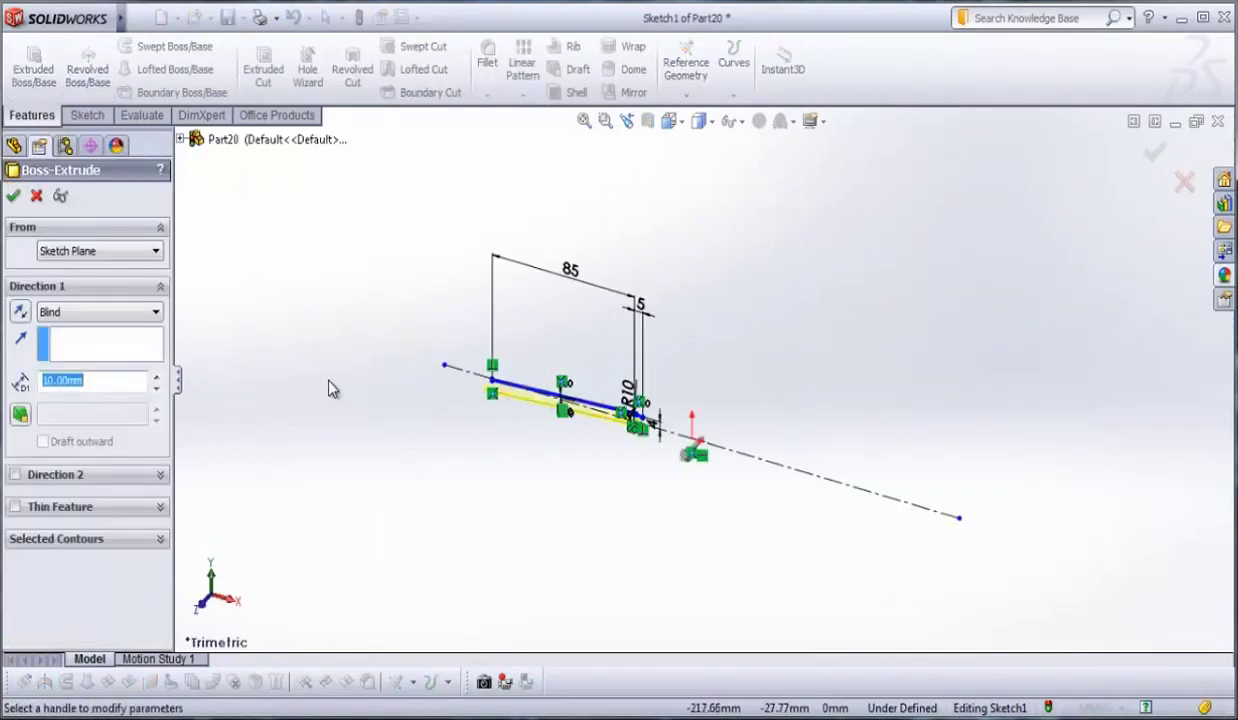
text(4)
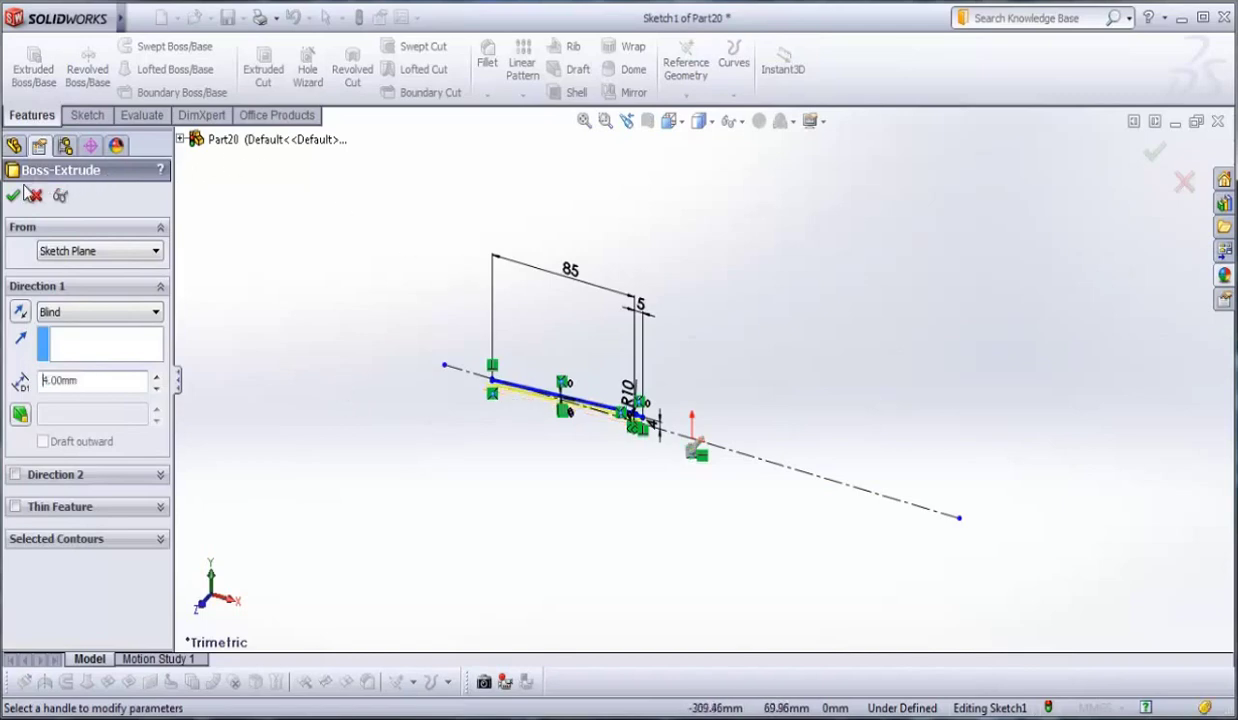
click(15, 195)
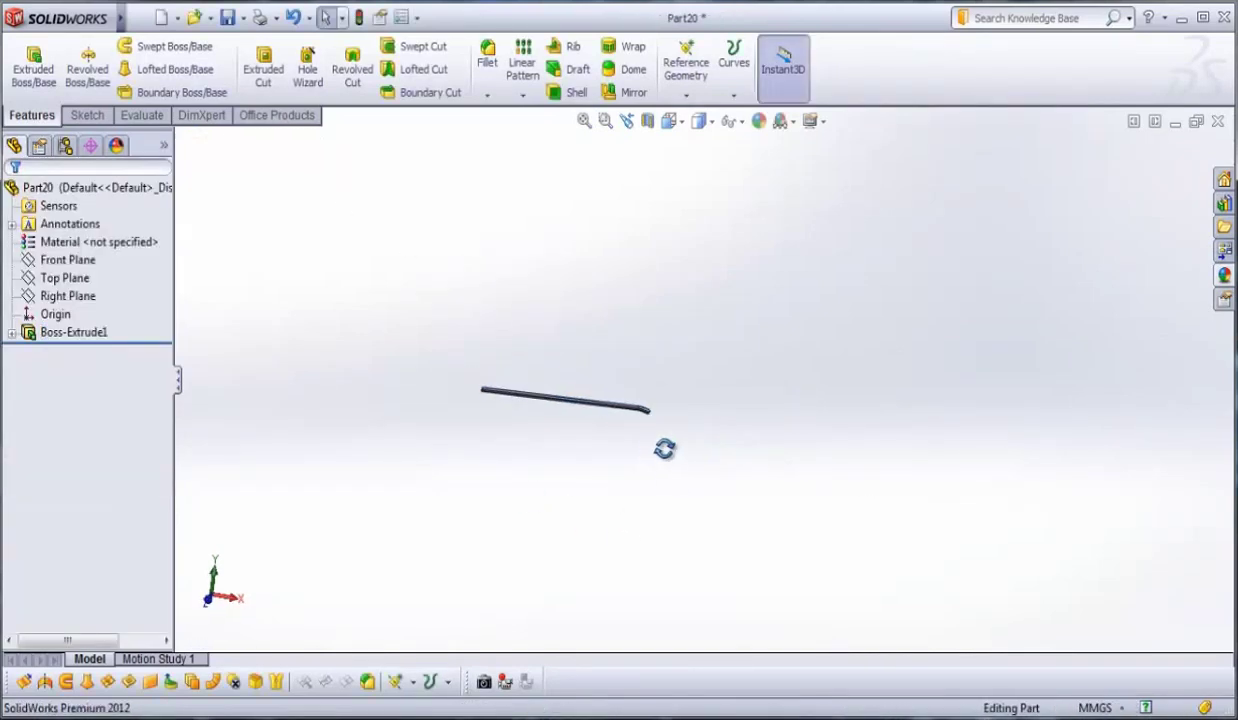
- Create a reference plane offset 0.5 mm from the Top Plane, flipped to lie below it
middle_drag(664, 449, 652, 417)
key(f)
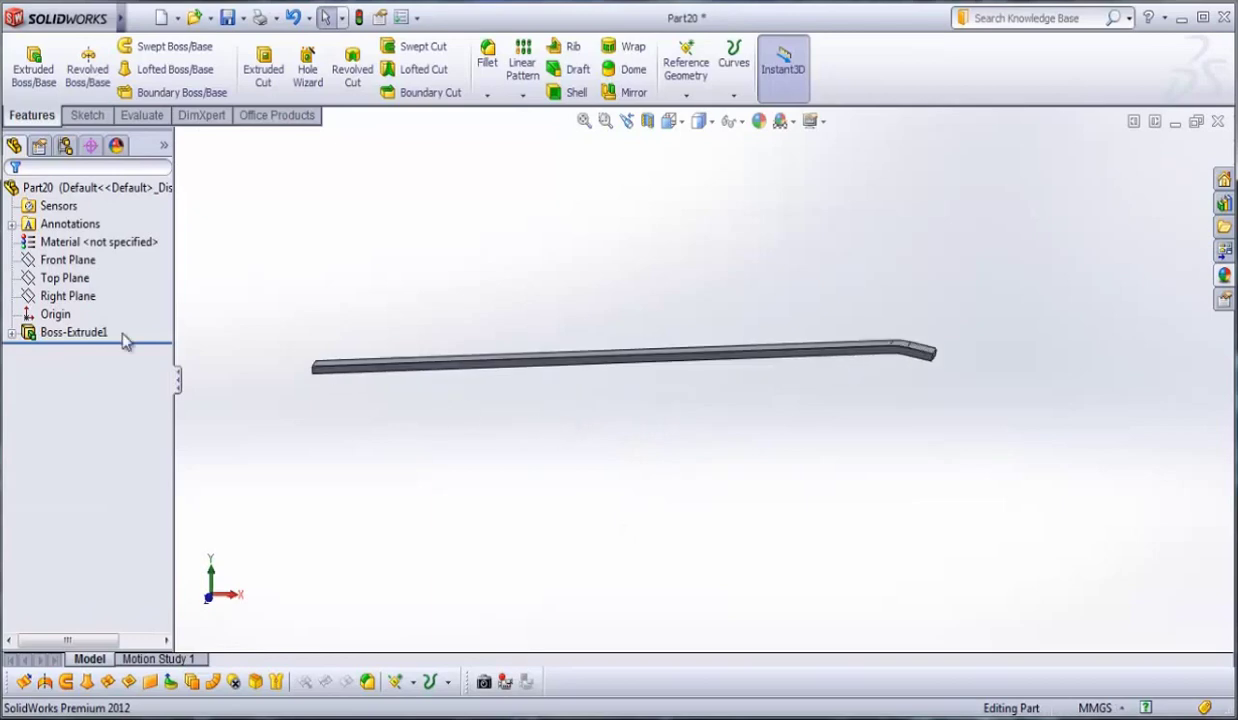
click(66, 278)
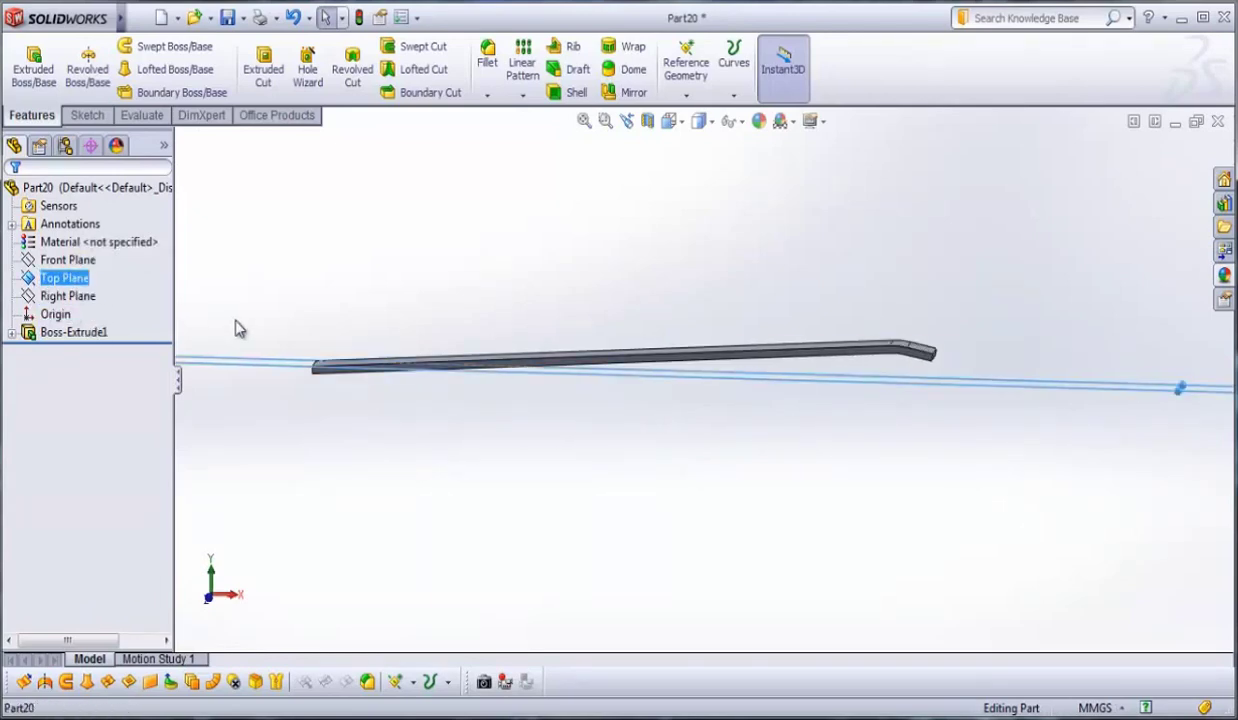
click(700, 77)
click(705, 113)
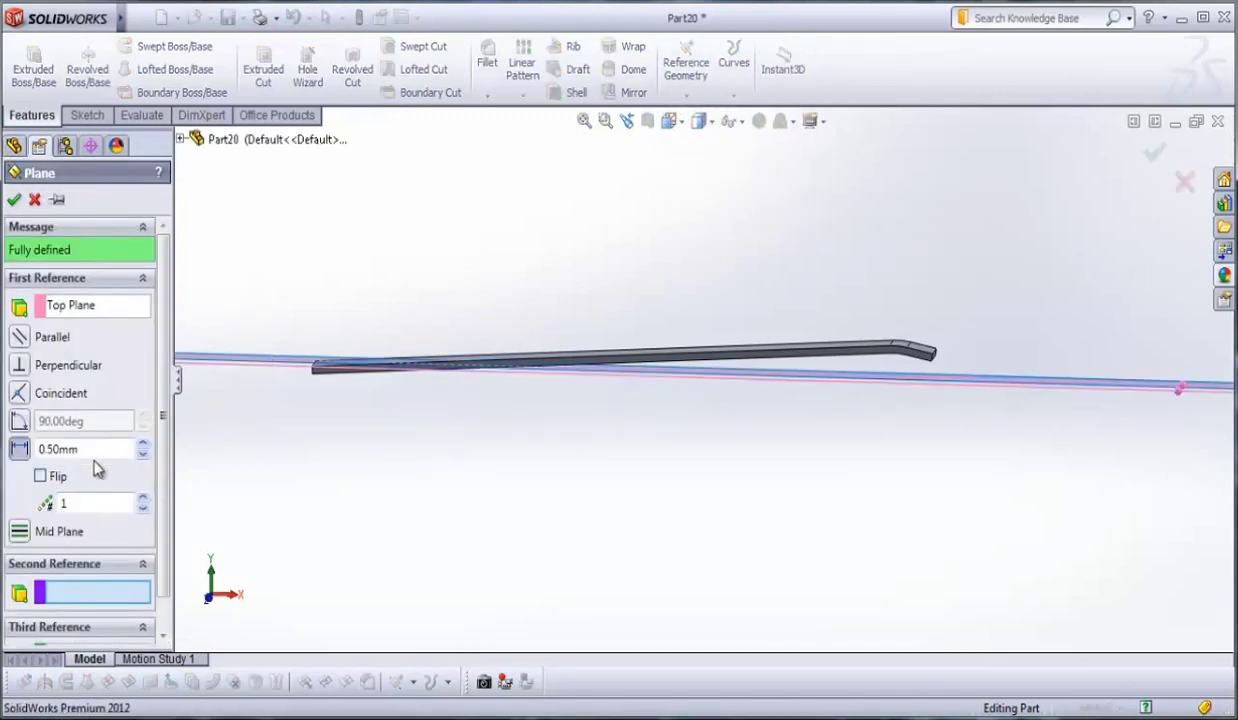
click(103, 449)
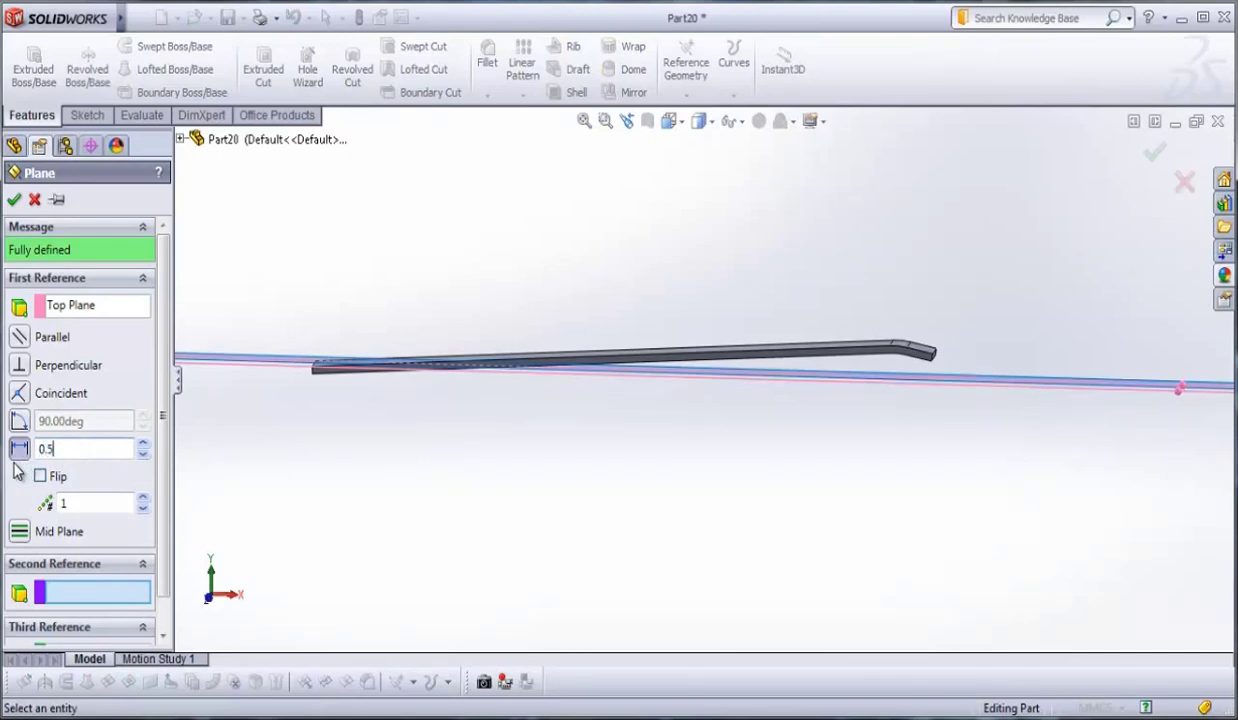
key(Return)
click(40, 477)
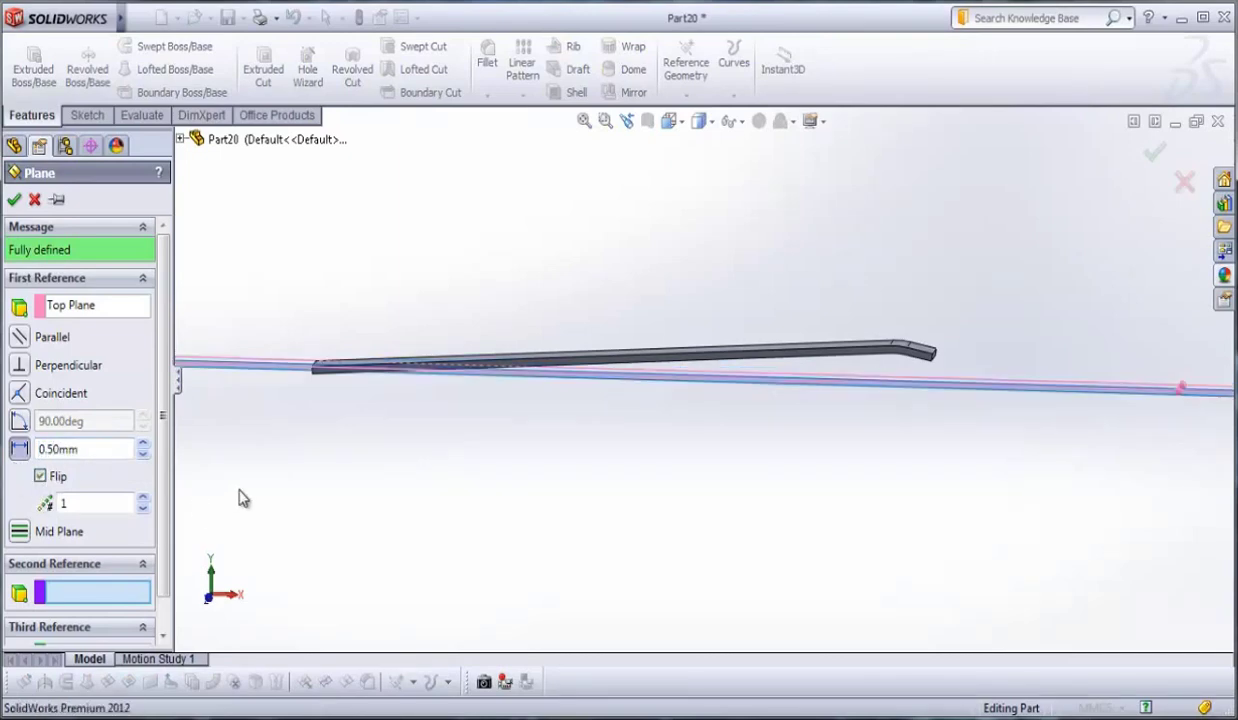
middle_drag(350, 388, 442, 393)
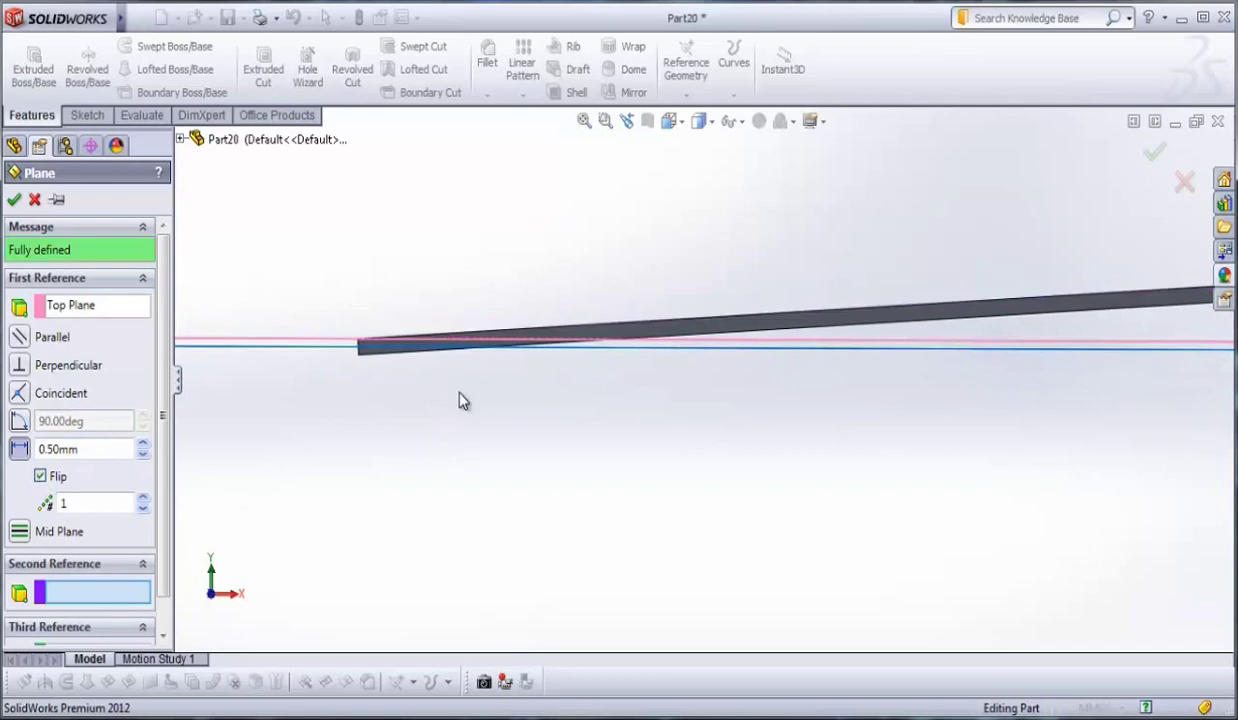
click(14, 201)
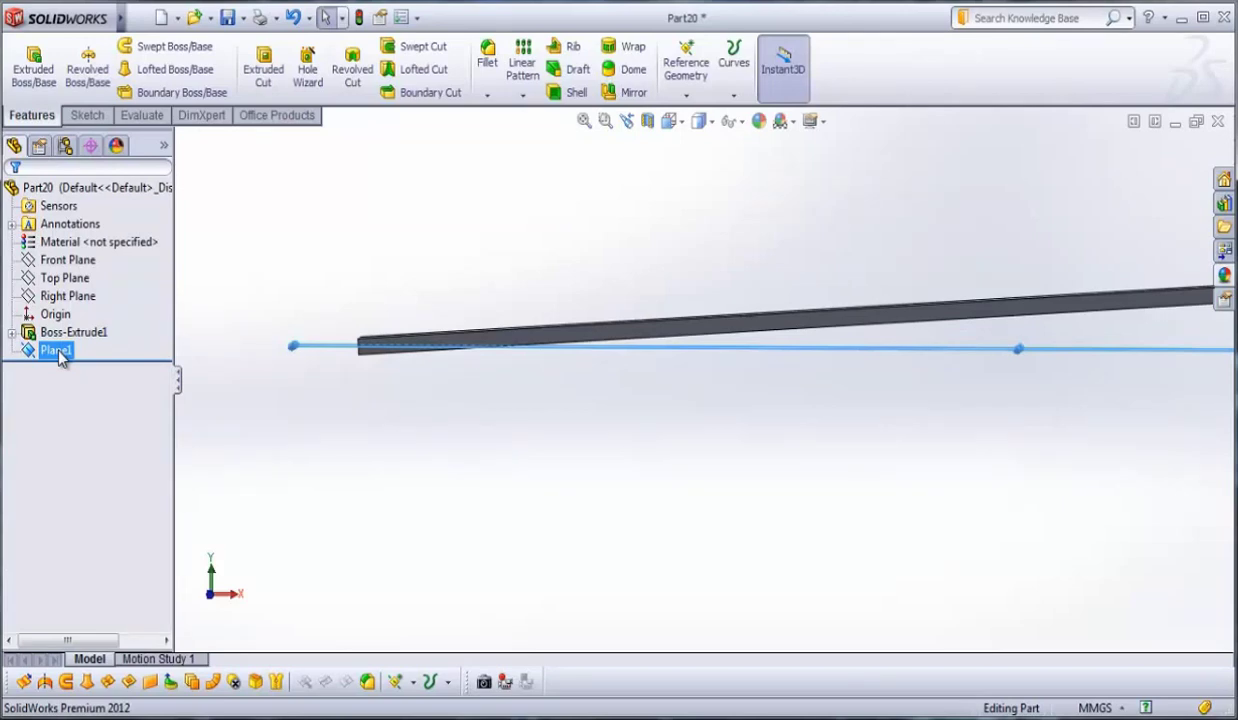
- Mirror the extruded arm about the new offset plane
click(630, 92)
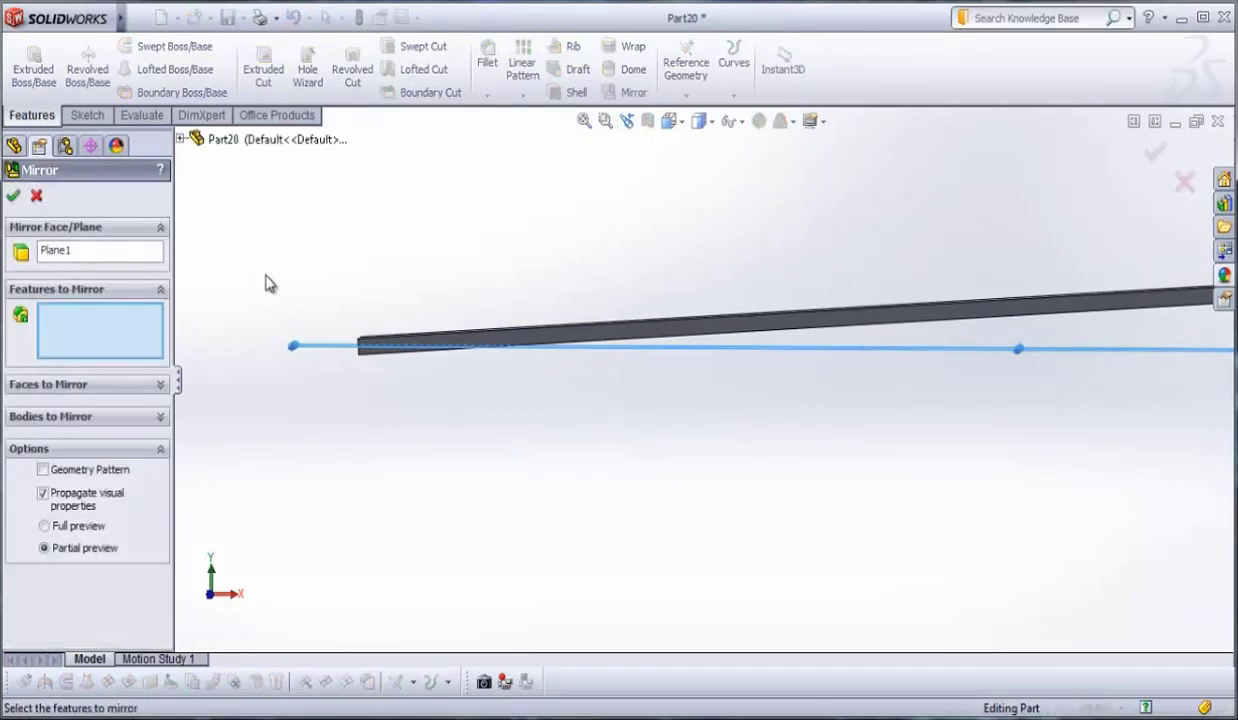
middle_drag(807, 403, 812, 323)
click(812, 323)
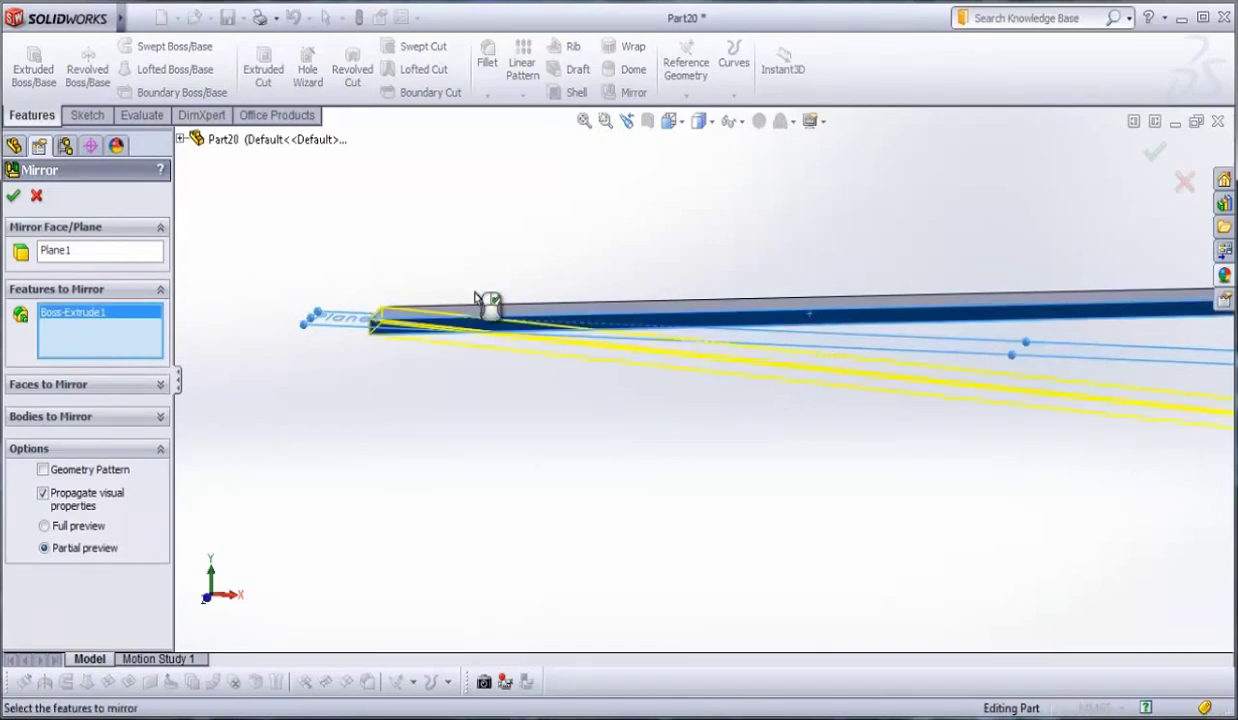
click(15, 197)
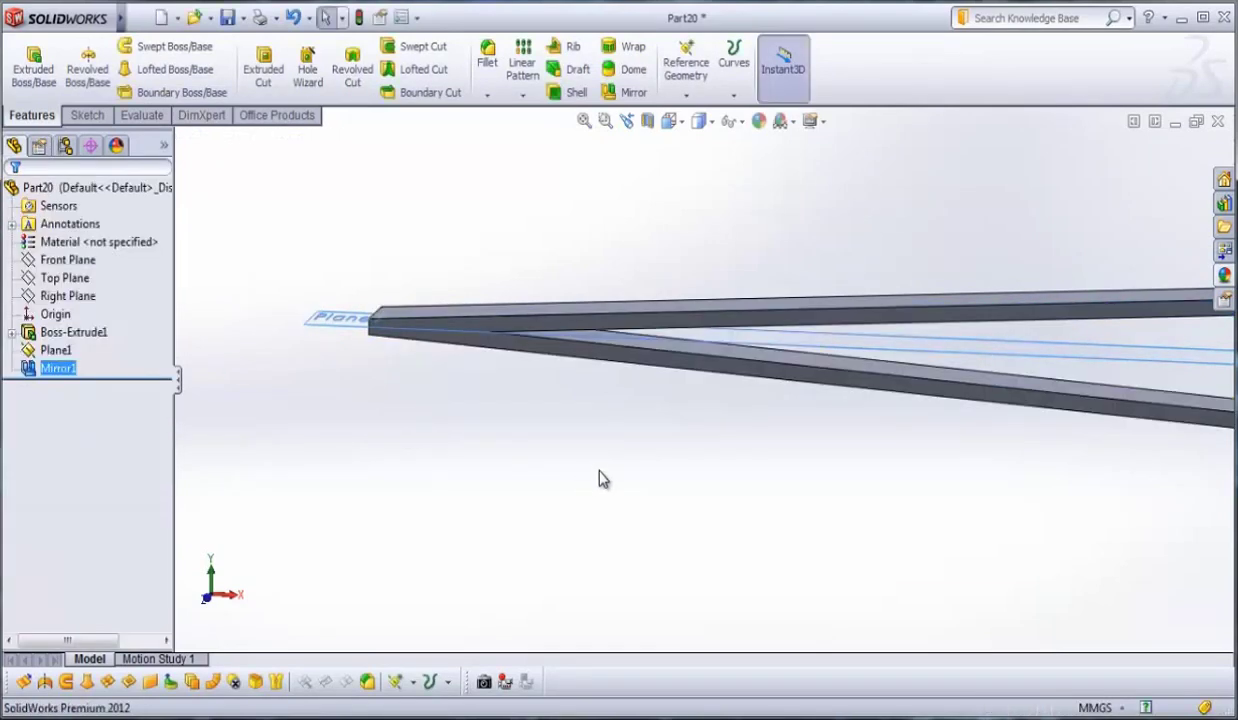
- Hide the offset reference plane between the two arms
scroll(695, 500, up, 4)
scroll(1000, 420, up, 5)
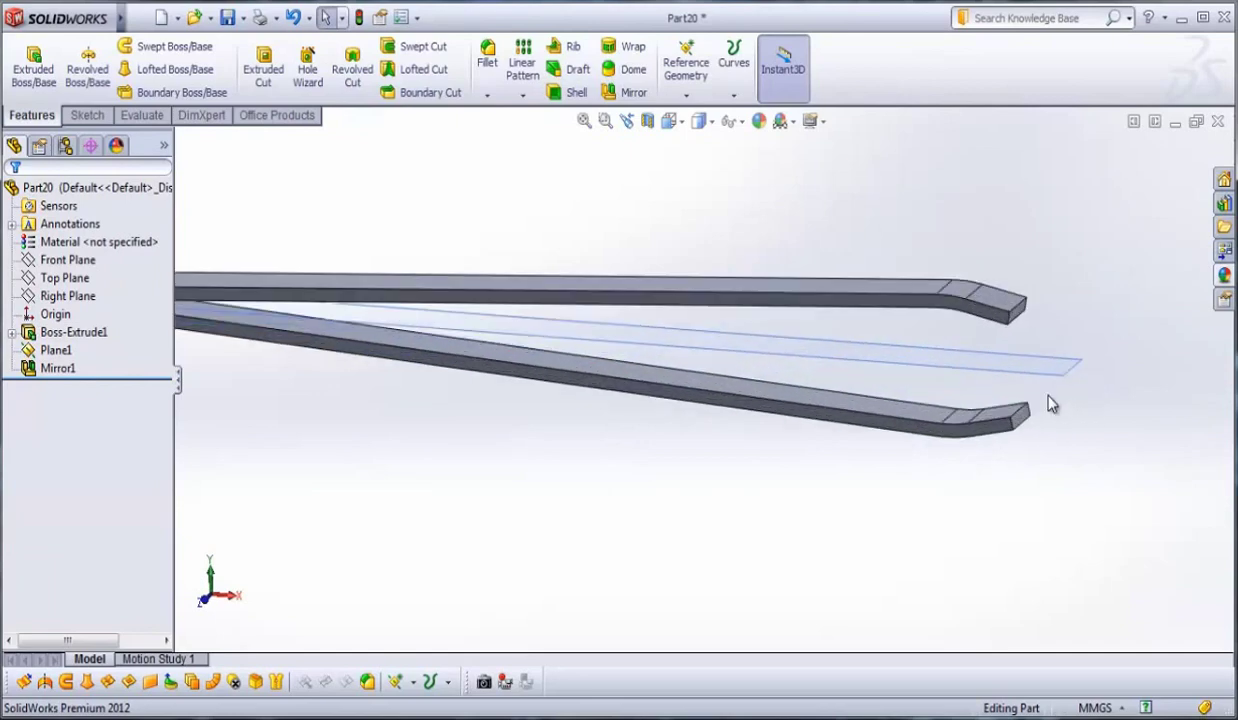
right_click(1022, 370)
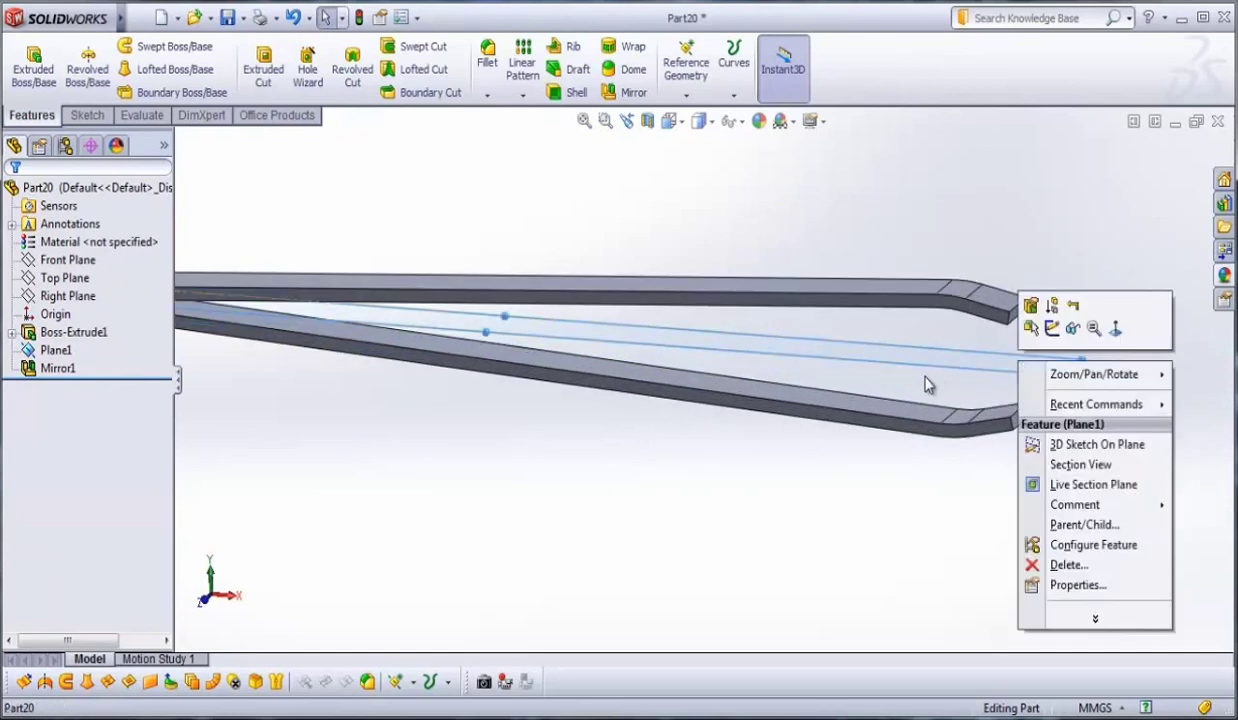
click(1073, 331)
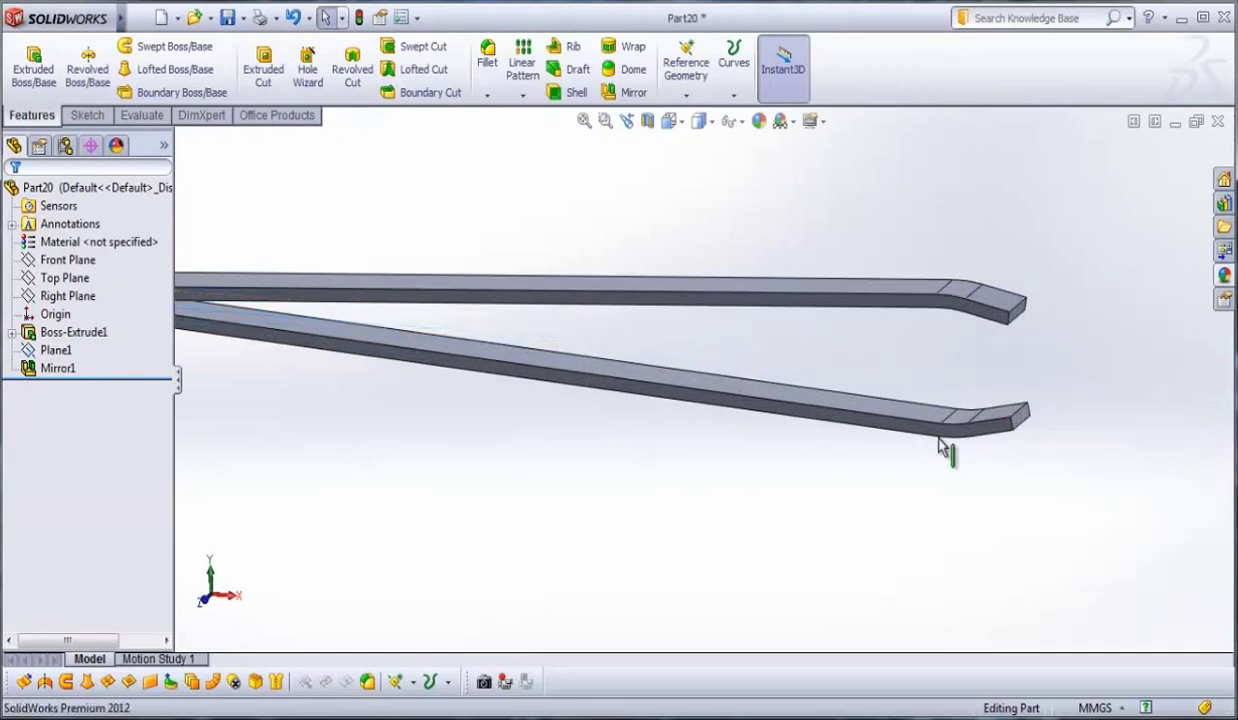
- Set up a 0.5 mm, 45-degree chamfer and select the two long edges of the upper arm's end face
scroll(828, 478, down, 5)
middle_drag(815, 465, 800, 440)
scroll(681, 328, up, 4)
middle_drag(681, 328, 731, 525)
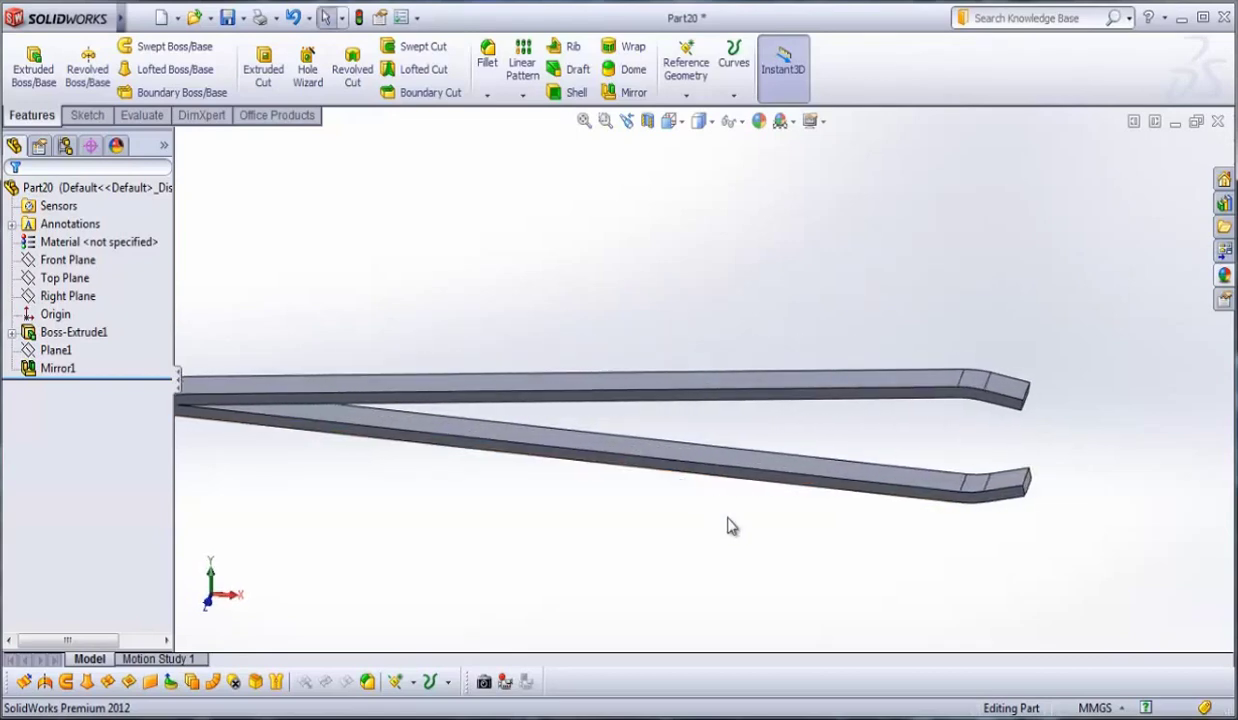
click(491, 96)
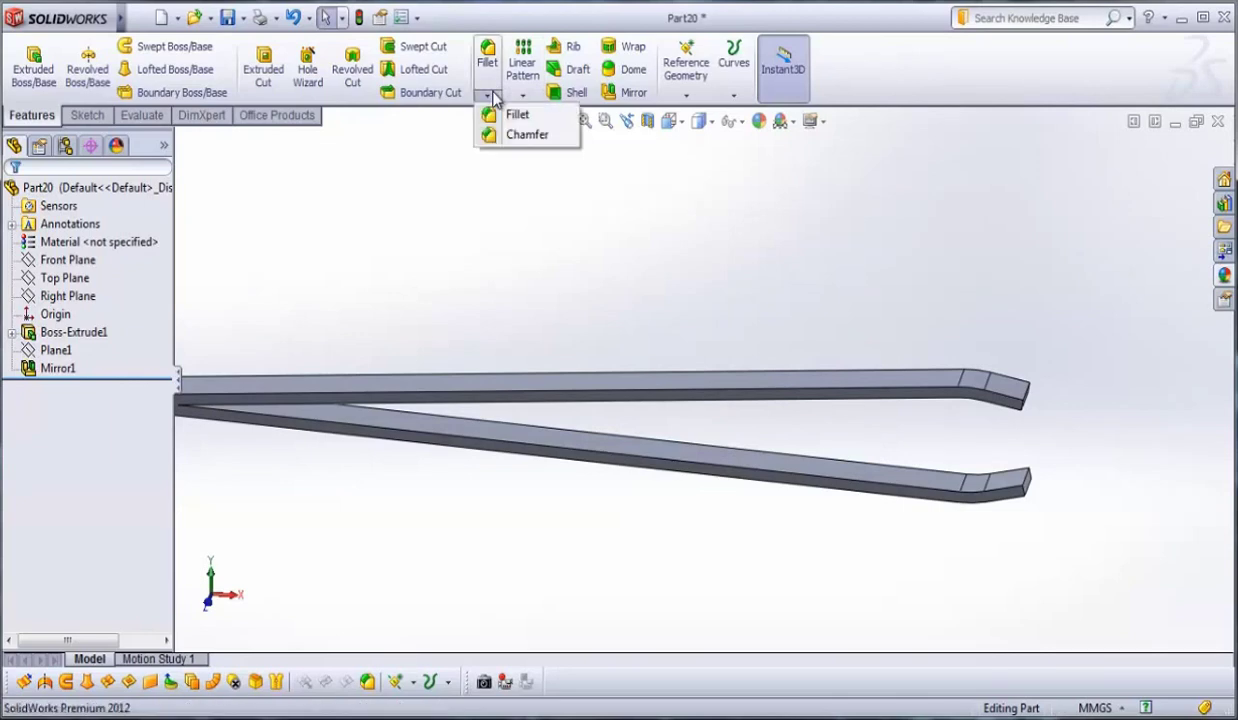
click(523, 135)
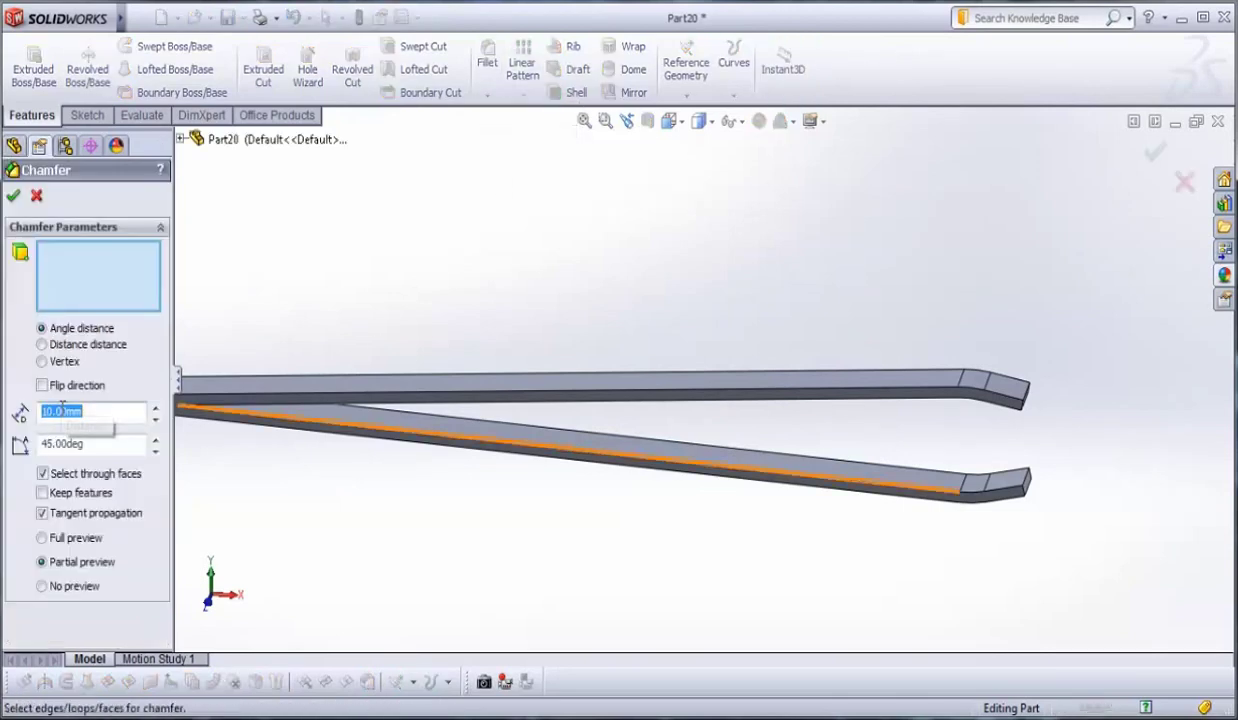
text(0)
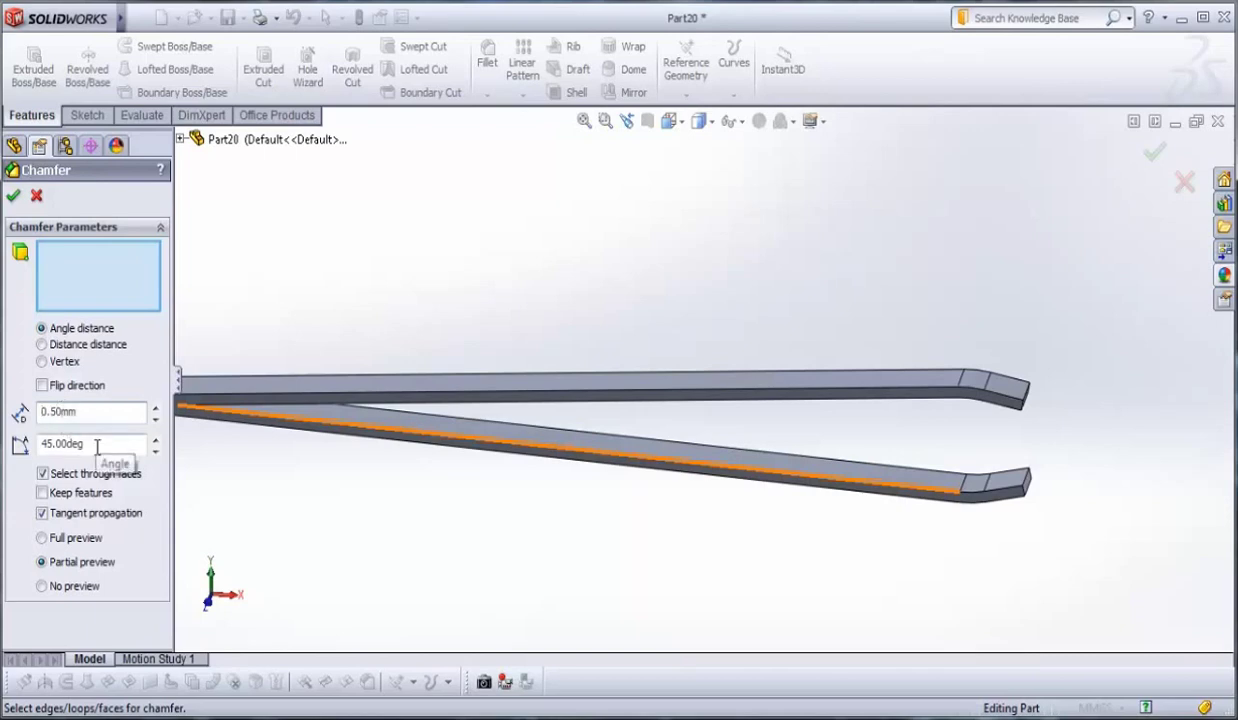
scroll(997, 477, down, 5)
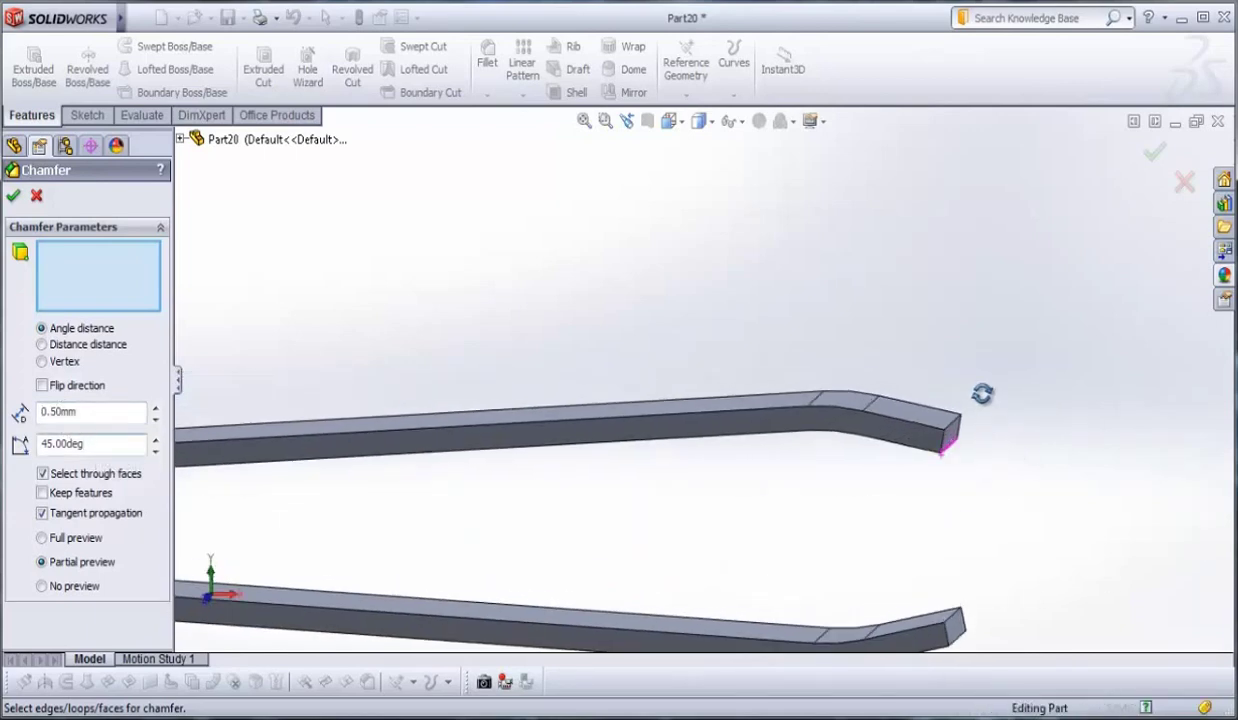
scroll(1000, 486, down, 3)
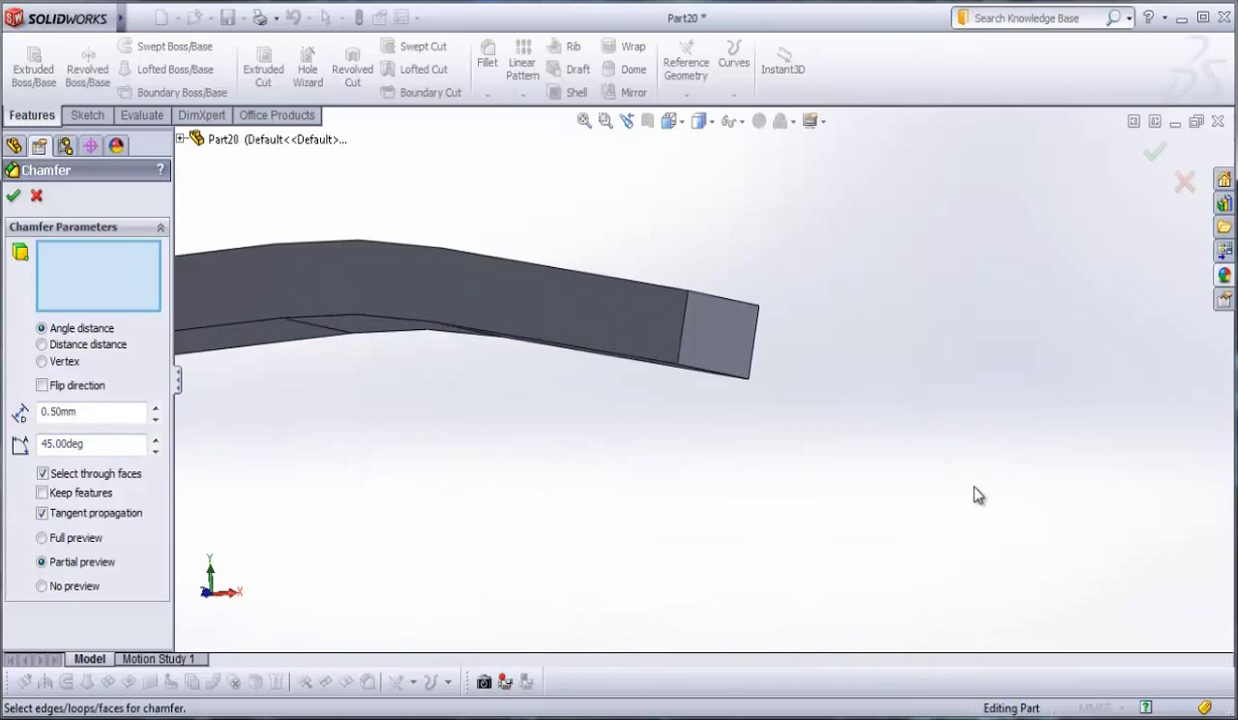
click(730, 304)
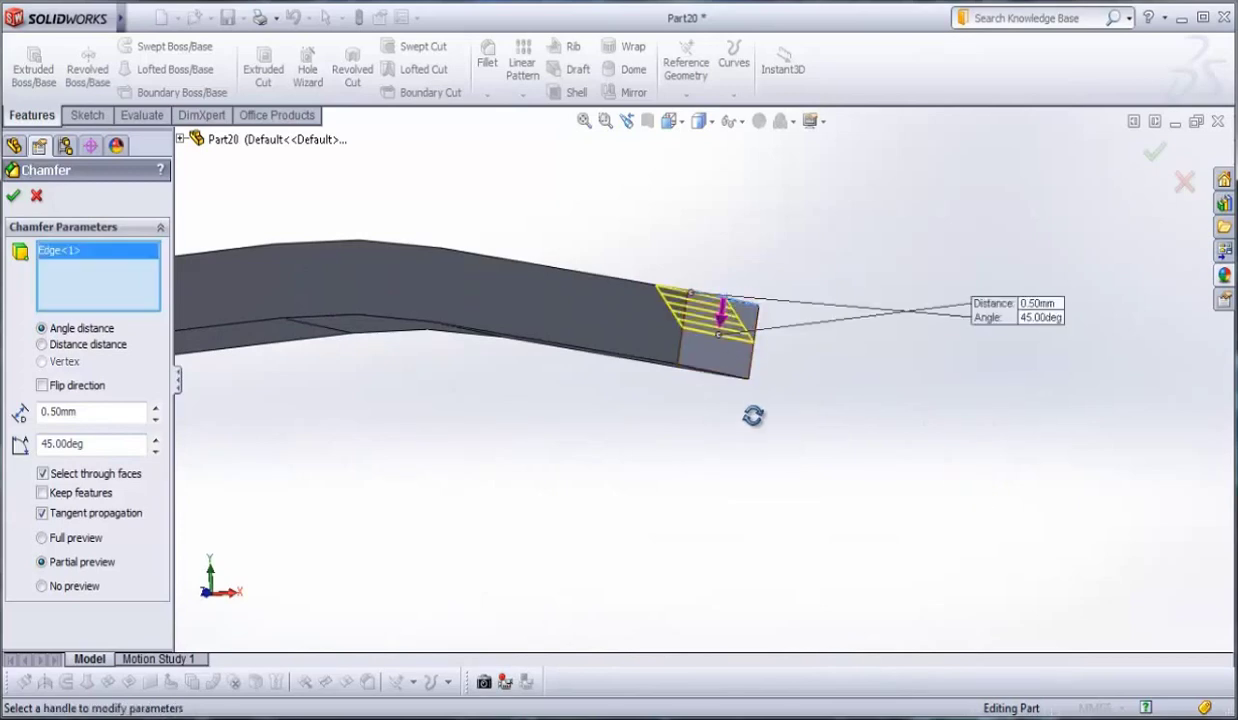
middle_drag(752, 414, 760, 363)
click(717, 337)
- Add the two long end-face edges of the lower arm to the chamfer and apply it
scroll(753, 416, up, 5)
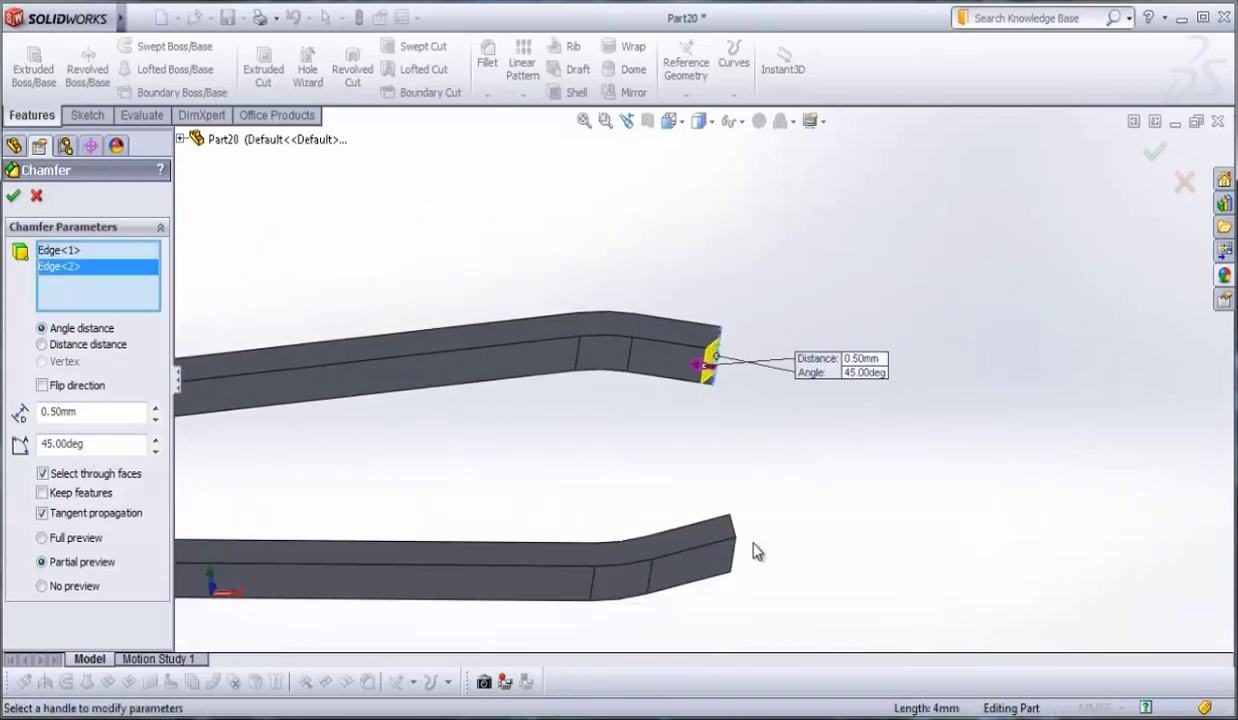
click(738, 550)
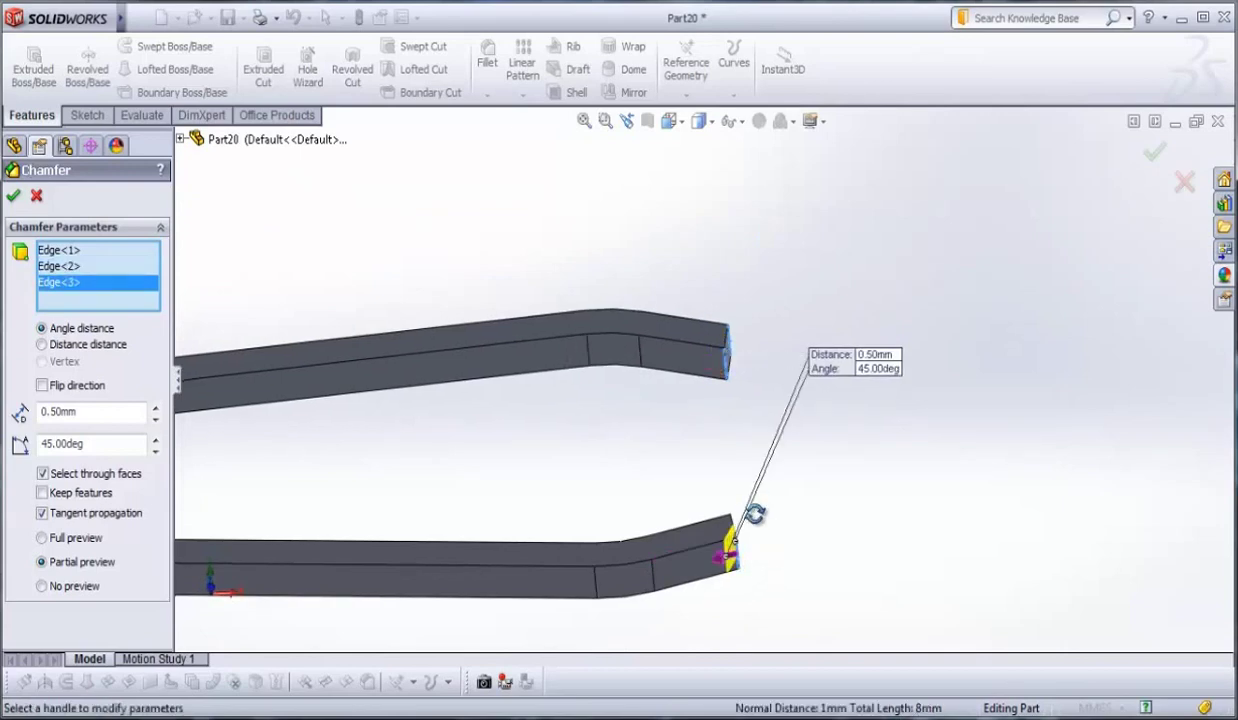
middle_drag(751, 528, 724, 463)
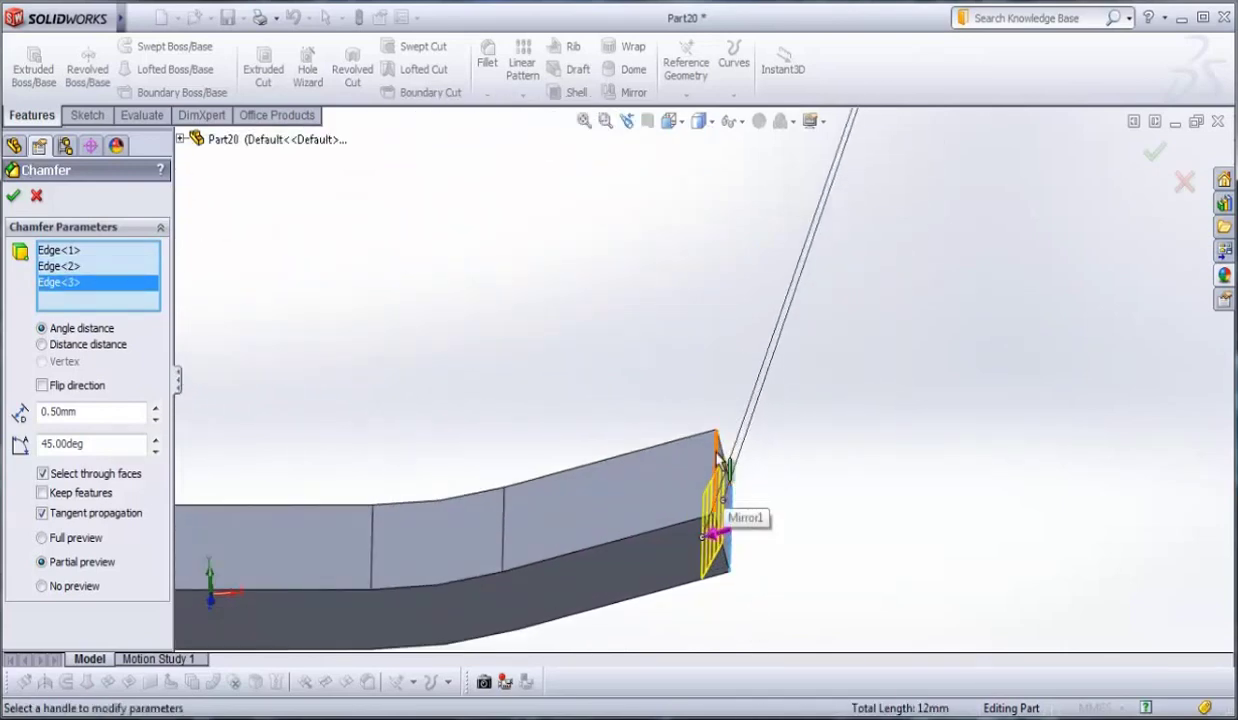
click(720, 460)
click(1157, 152)
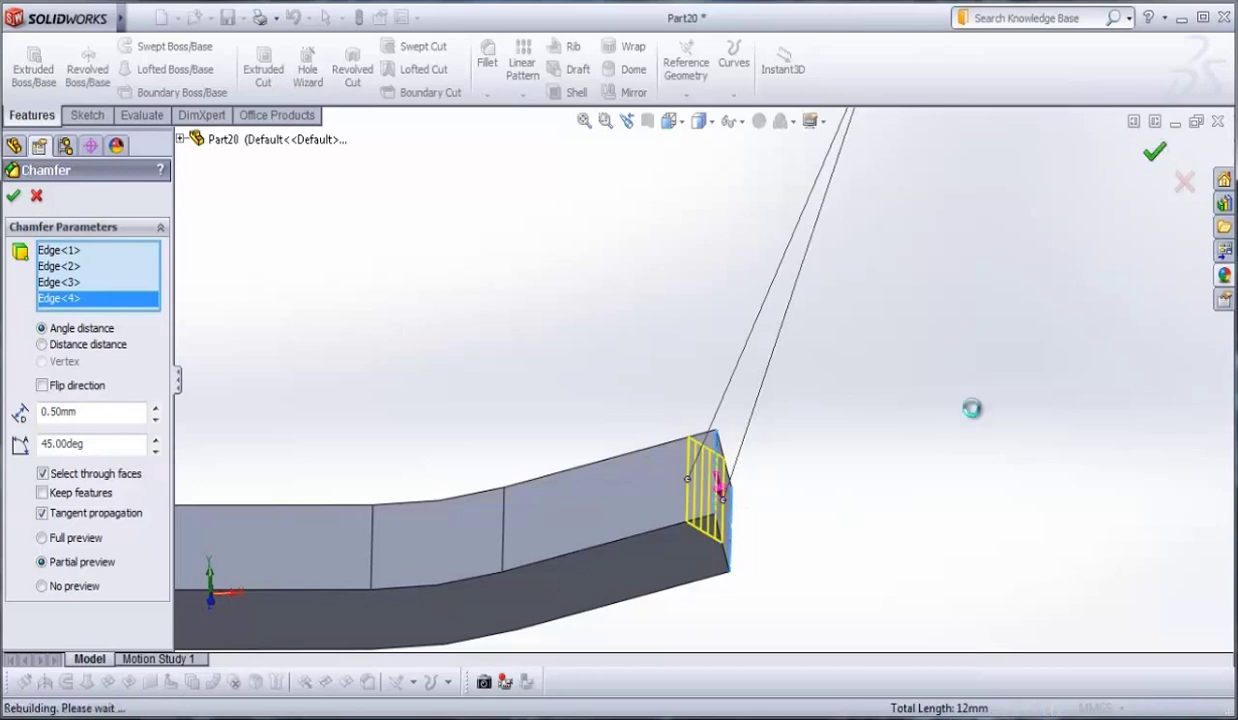
- Set up a 5 mm constant-radius fillet and select the two edges where the upper tip's chamfers meet the arm faces
middle_drag(862, 524, 750, 383)
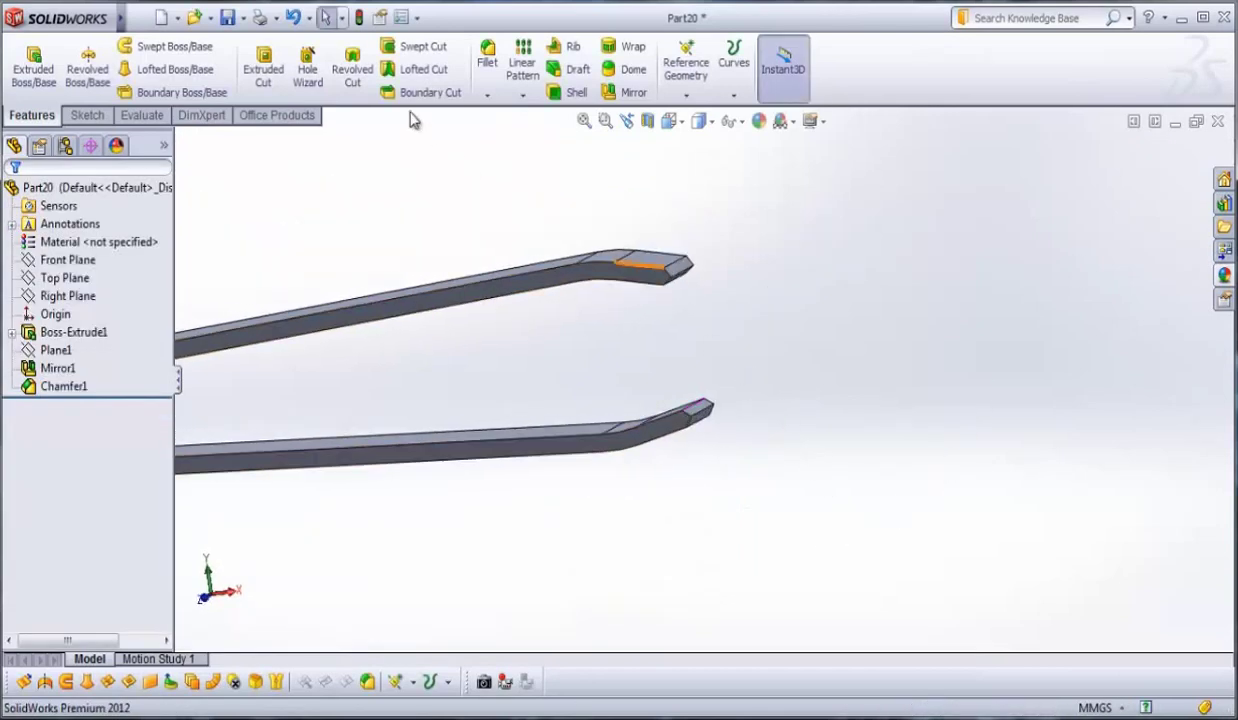
click(487, 60)
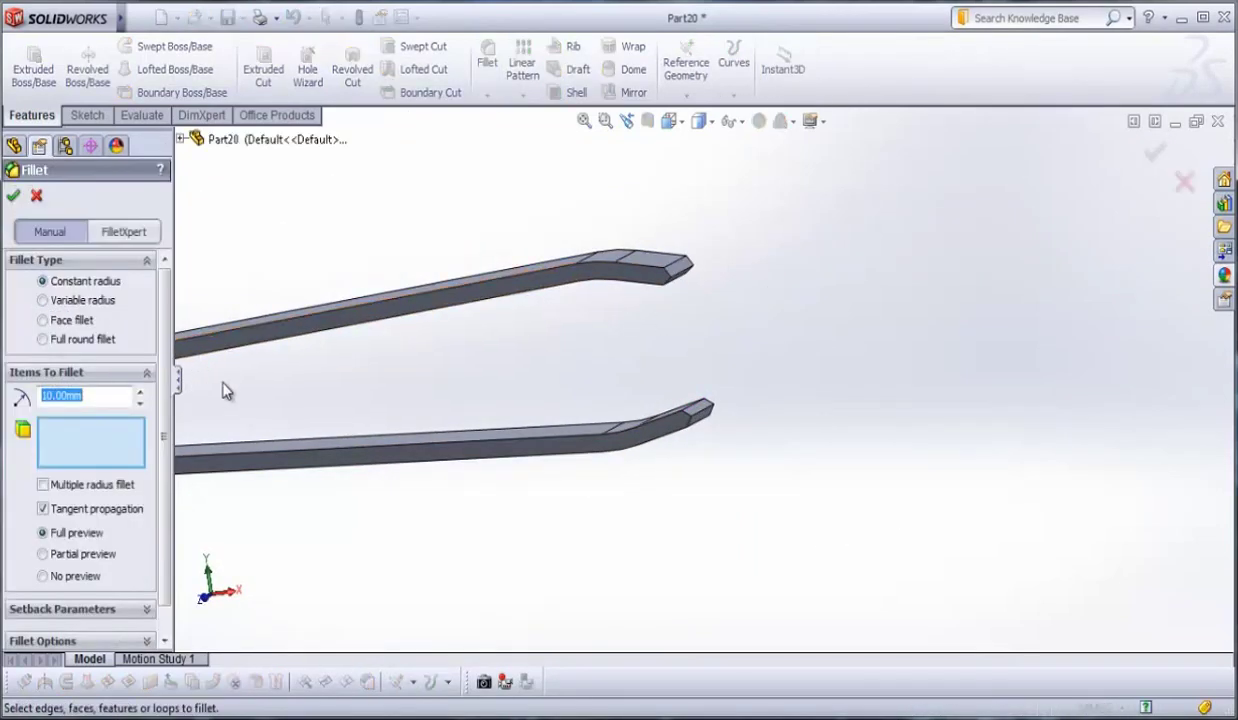
text(5)
key(Return)
scroll(601, 258, down, 3)
scroll(588, 480, down, 3)
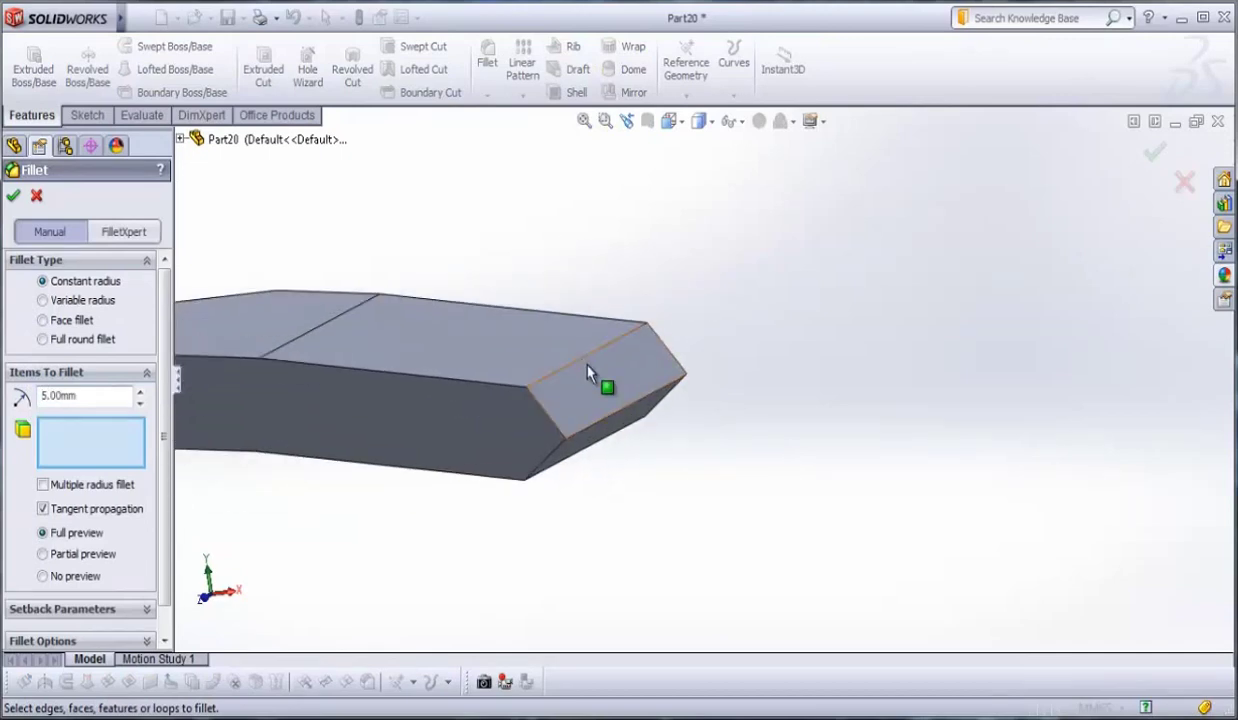
click(582, 346)
middle_drag(550, 470, 553, 530)
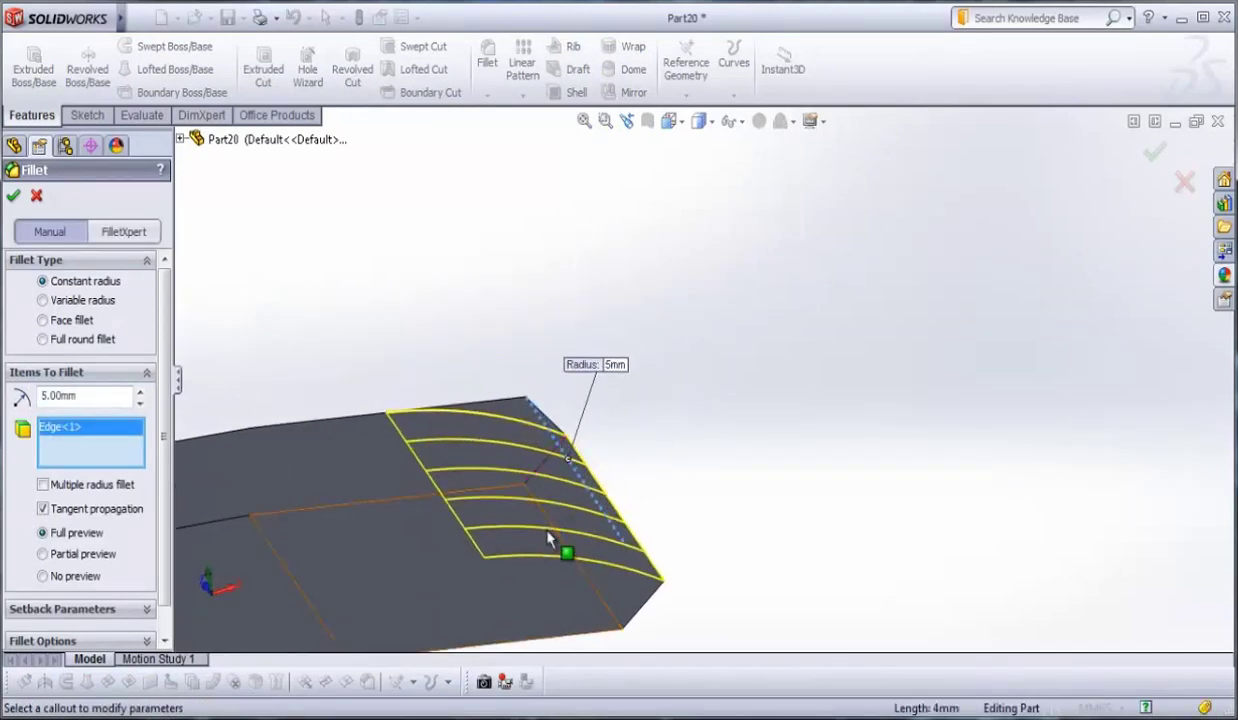
click(562, 535)
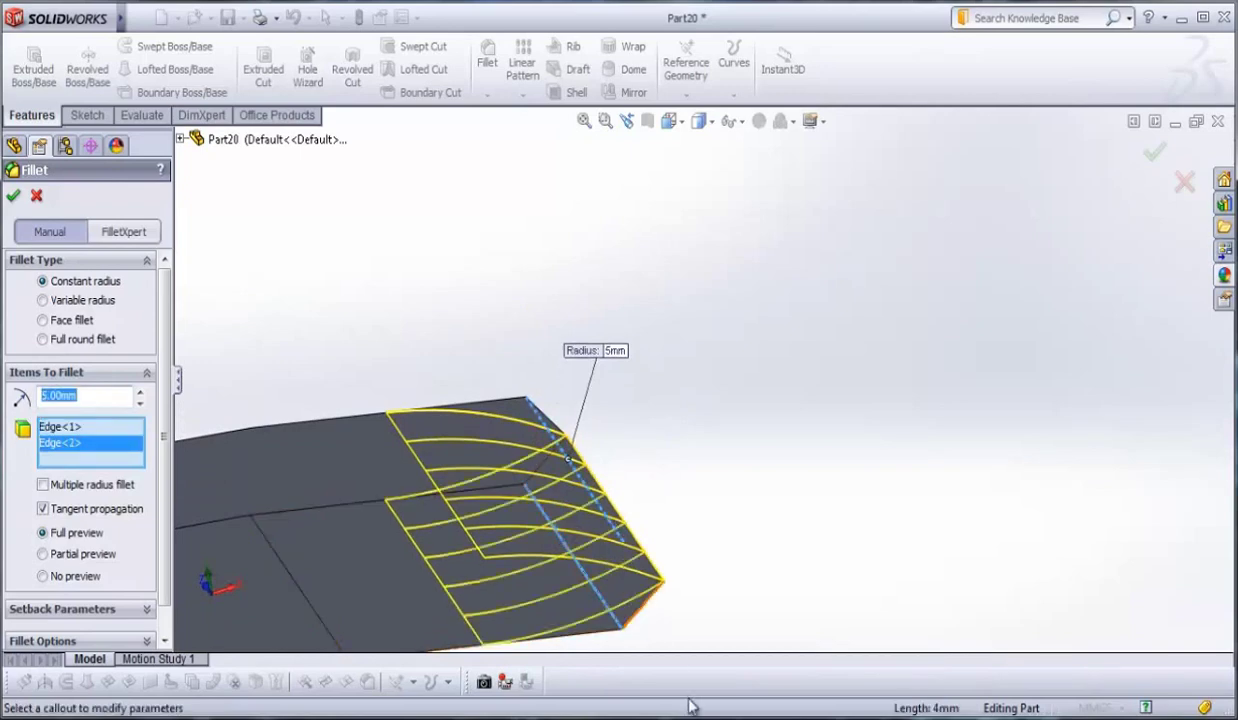
- Add the matching two chamfer edges on the lower arm's tip to the fillet and apply it
scroll(663, 608, up, 5)
scroll(695, 555, down, 3)
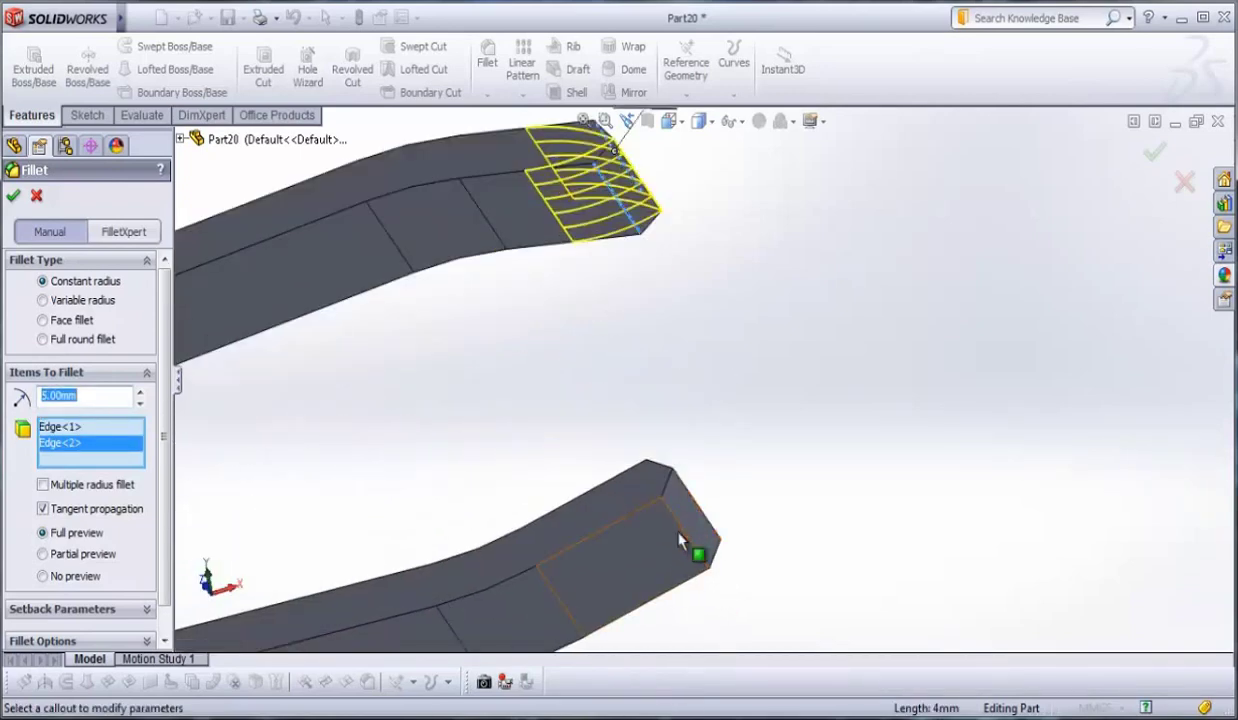
click(697, 554)
middle_drag(708, 546, 708, 551)
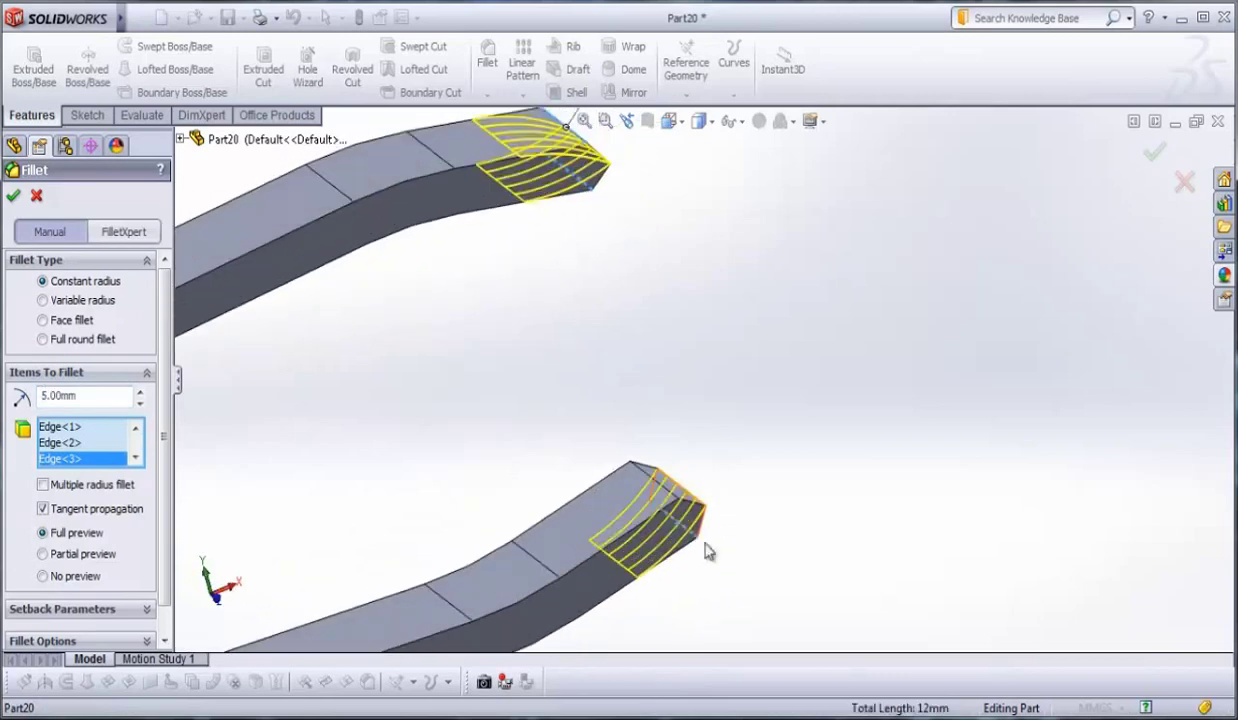
click(650, 482)
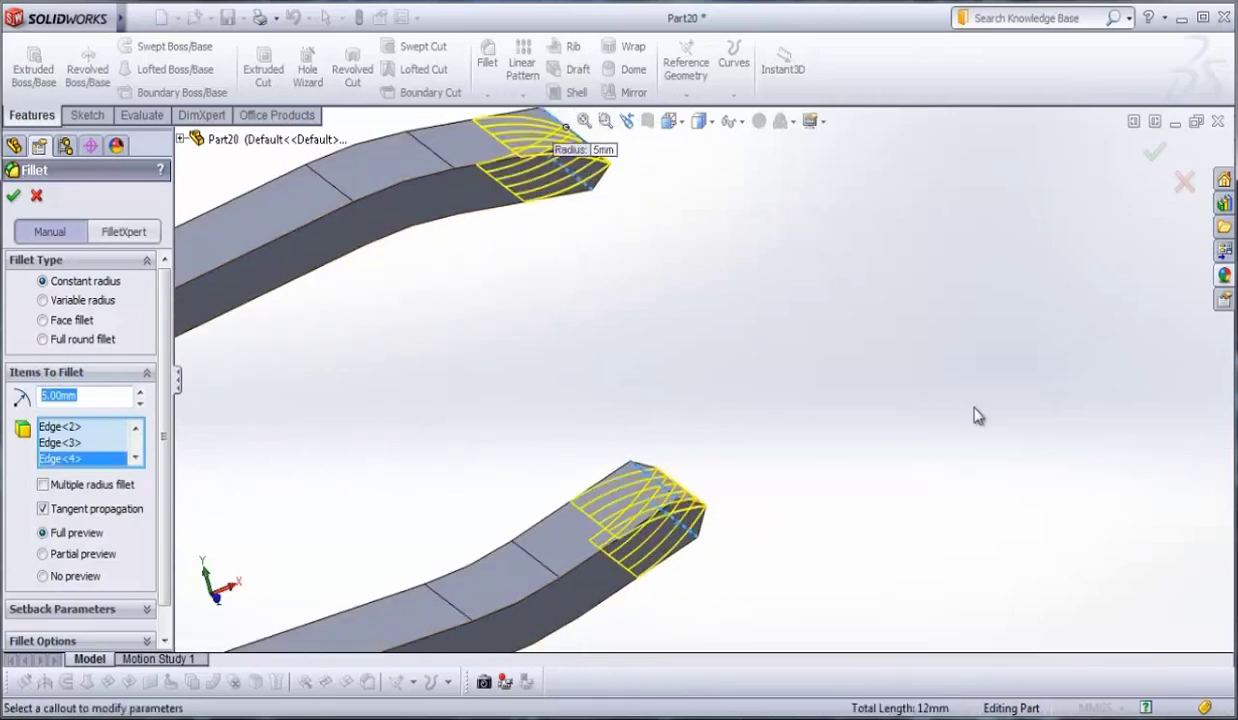
click(1155, 153)
- Start a sketch on the upper arm's top face and draw a line straight across its width near the joined end
mouse_move(718, 519)
middle_down()
mouse_move(718, 530)
mouse_move(655, 401)
mouse_move(705, 499)
middle_up()
click(670, 121)
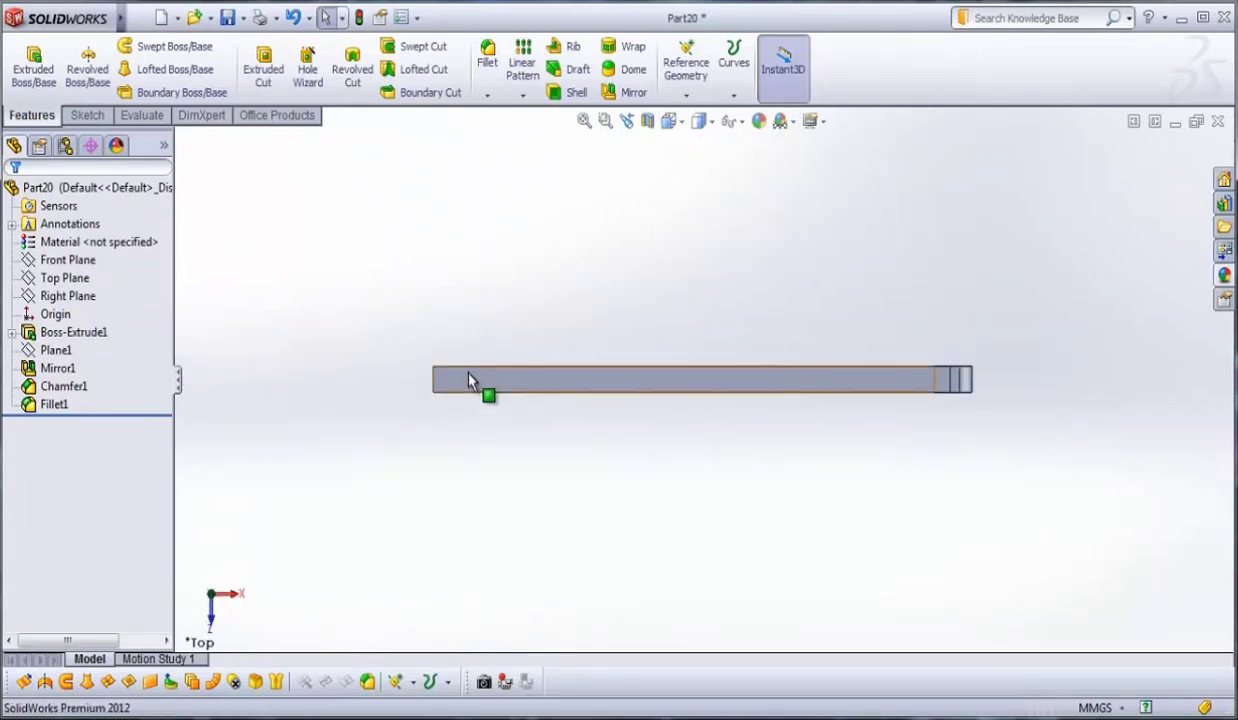
scroll(470, 379, down, 10)
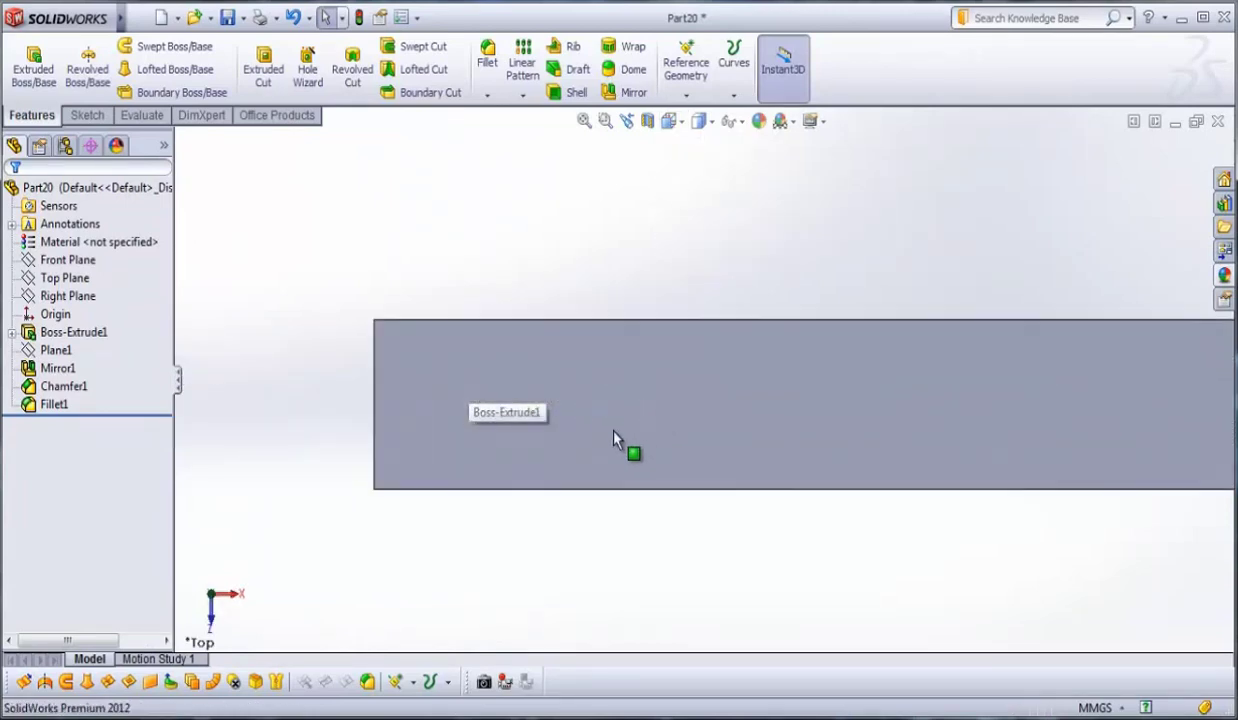
click(467, 373)
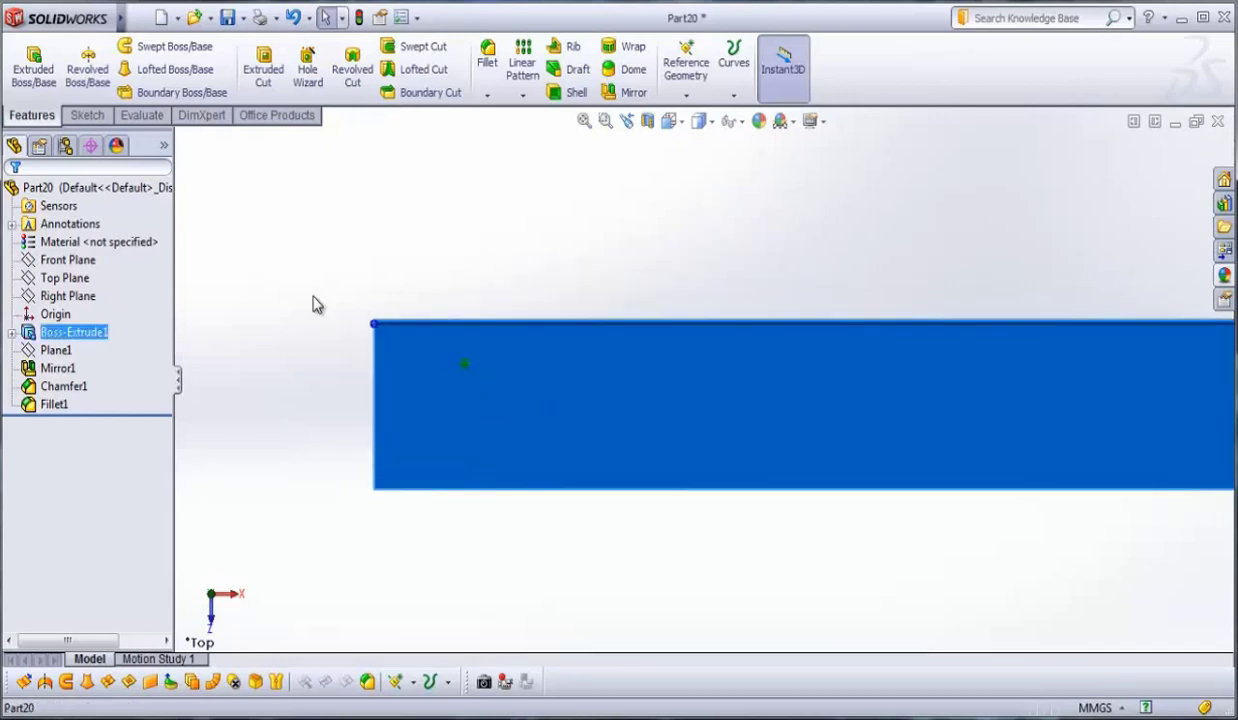
click(101, 118)
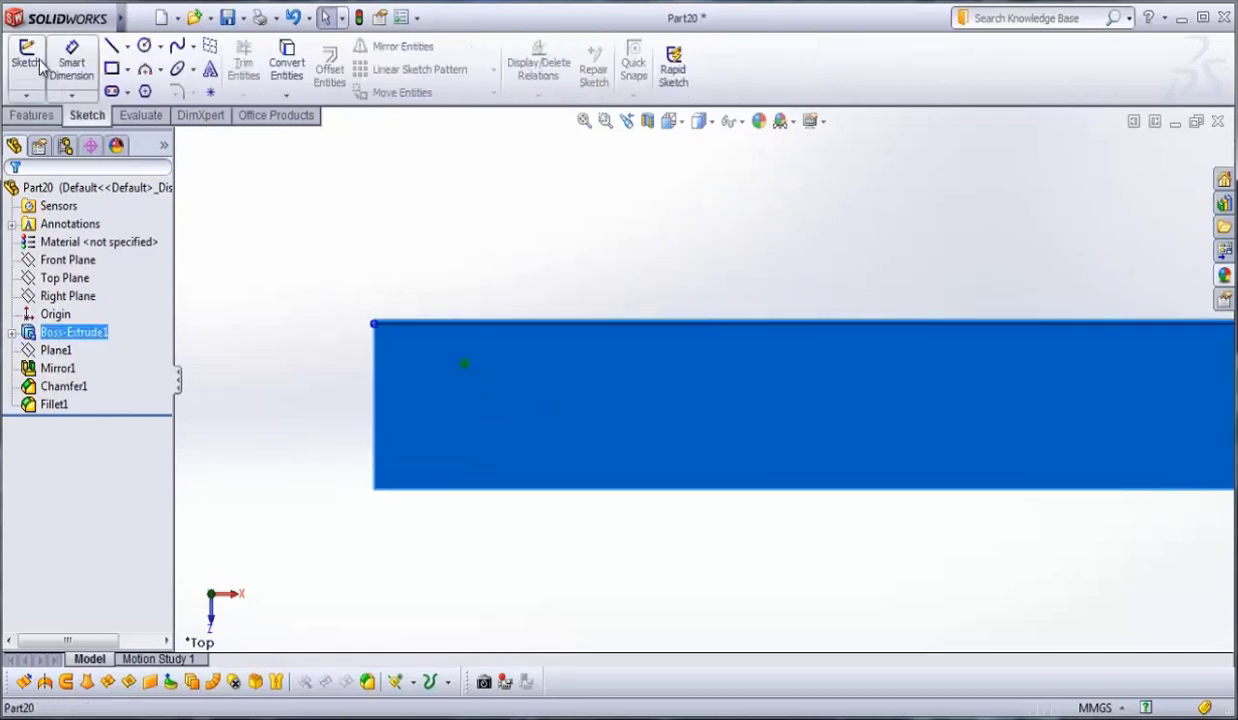
click(26, 62)
click(111, 48)
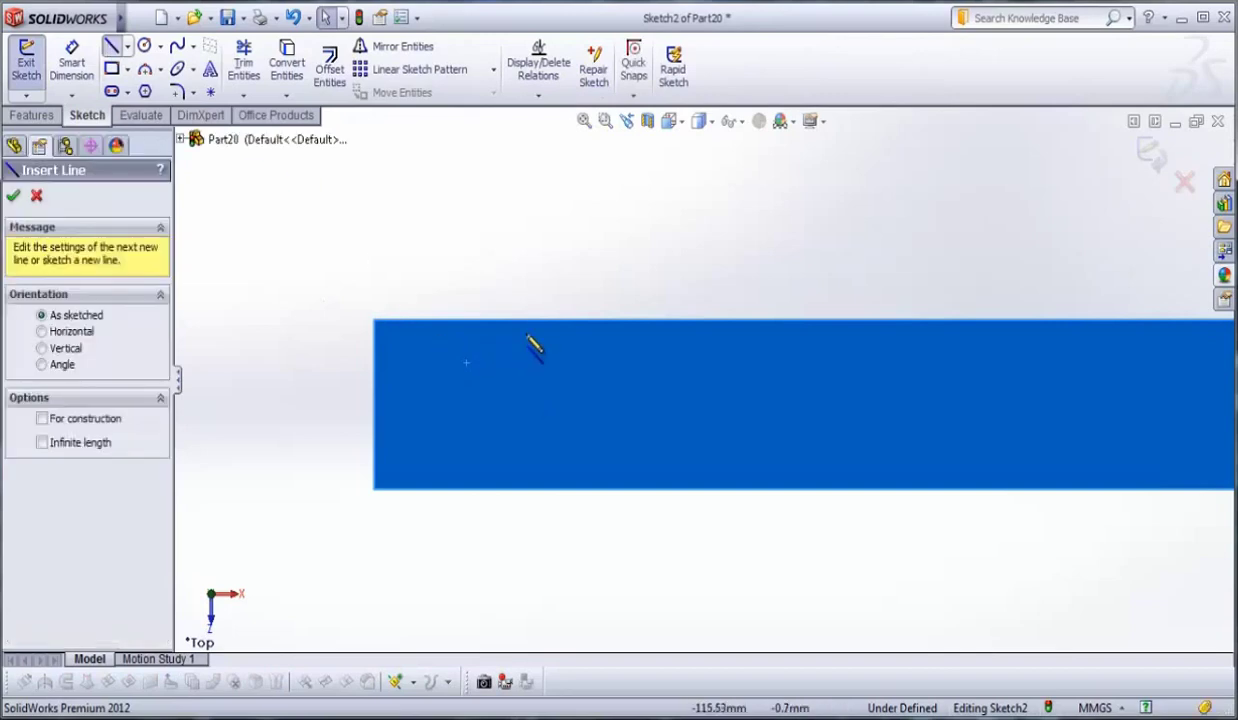
click(516, 320)
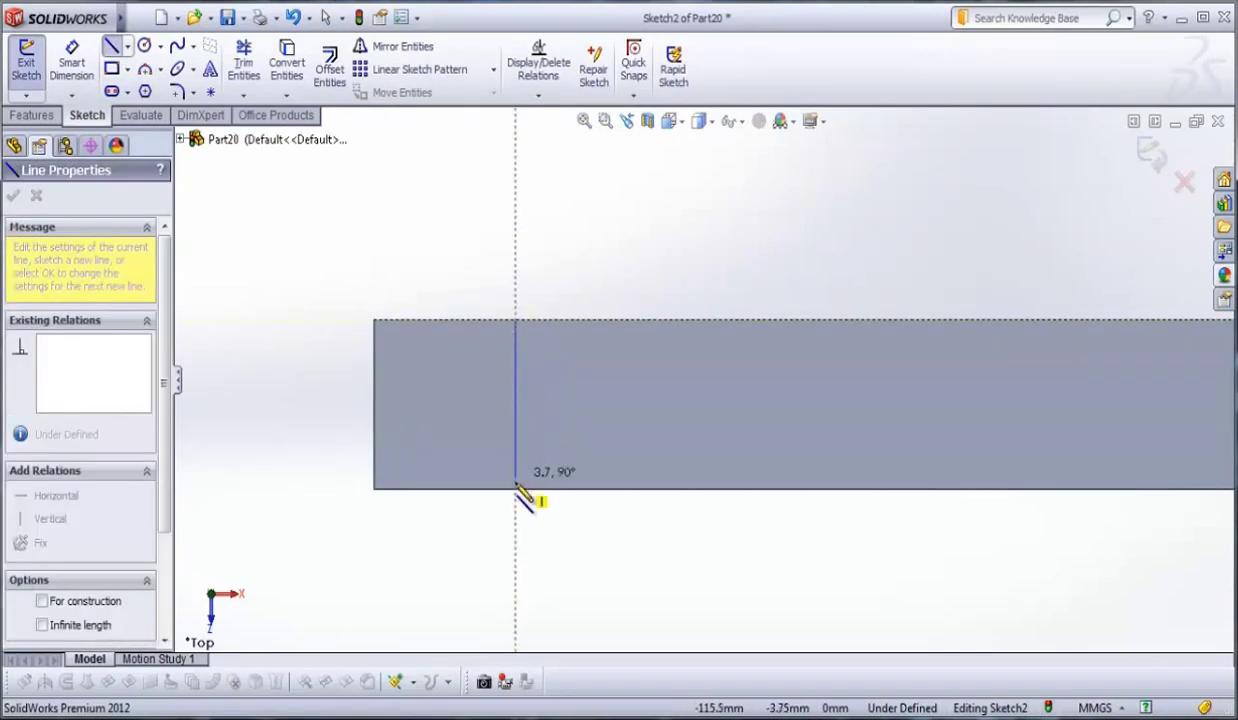
click(516, 489)
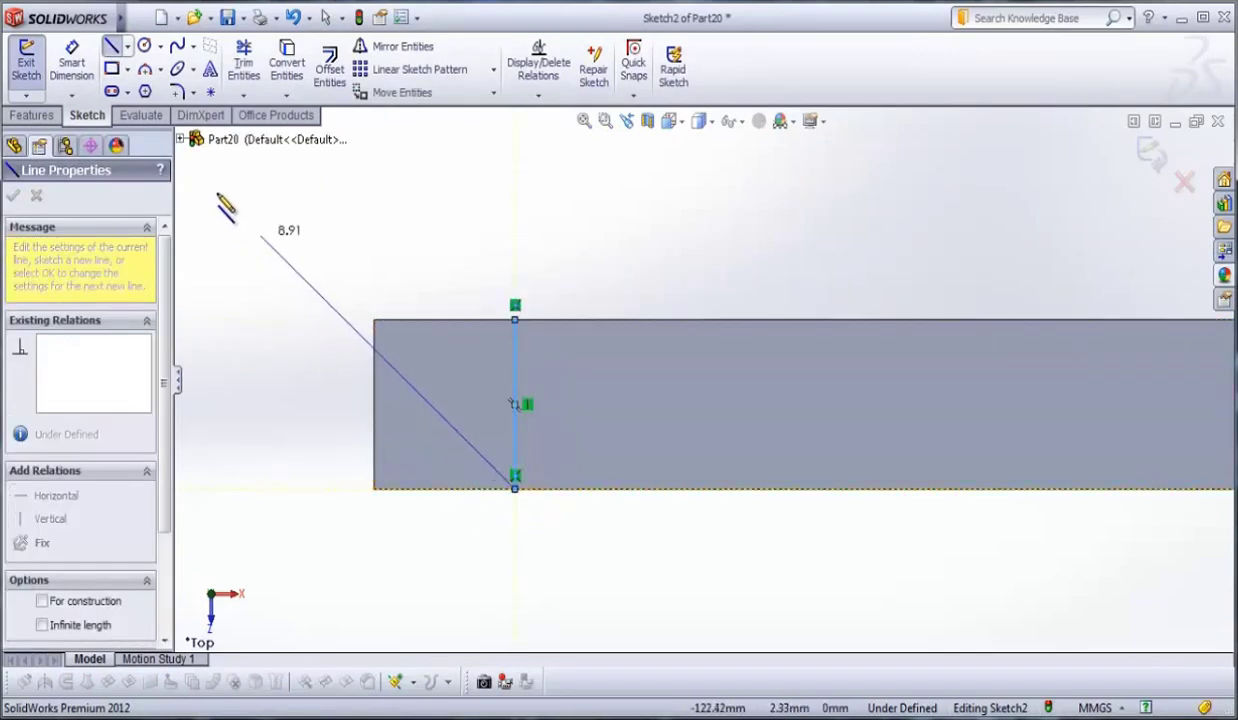
- Dimension the cross line 2 mm from the arm's end edge
click(73, 58)
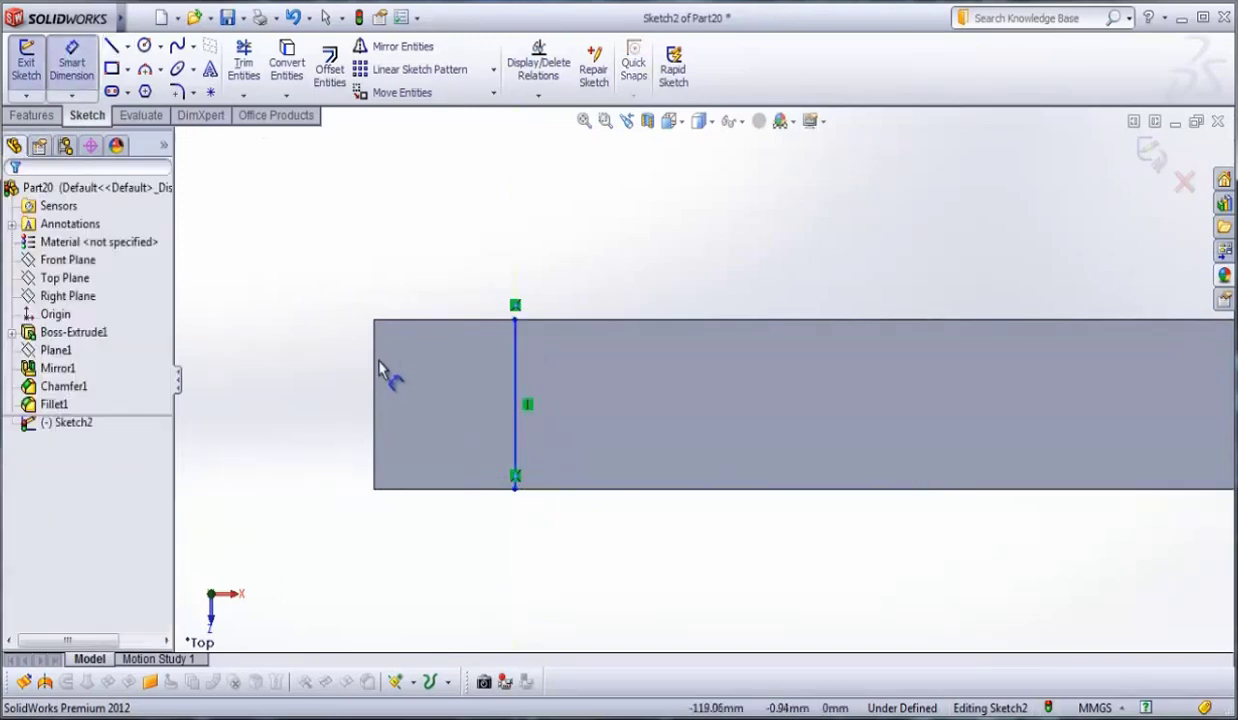
click(373, 367)
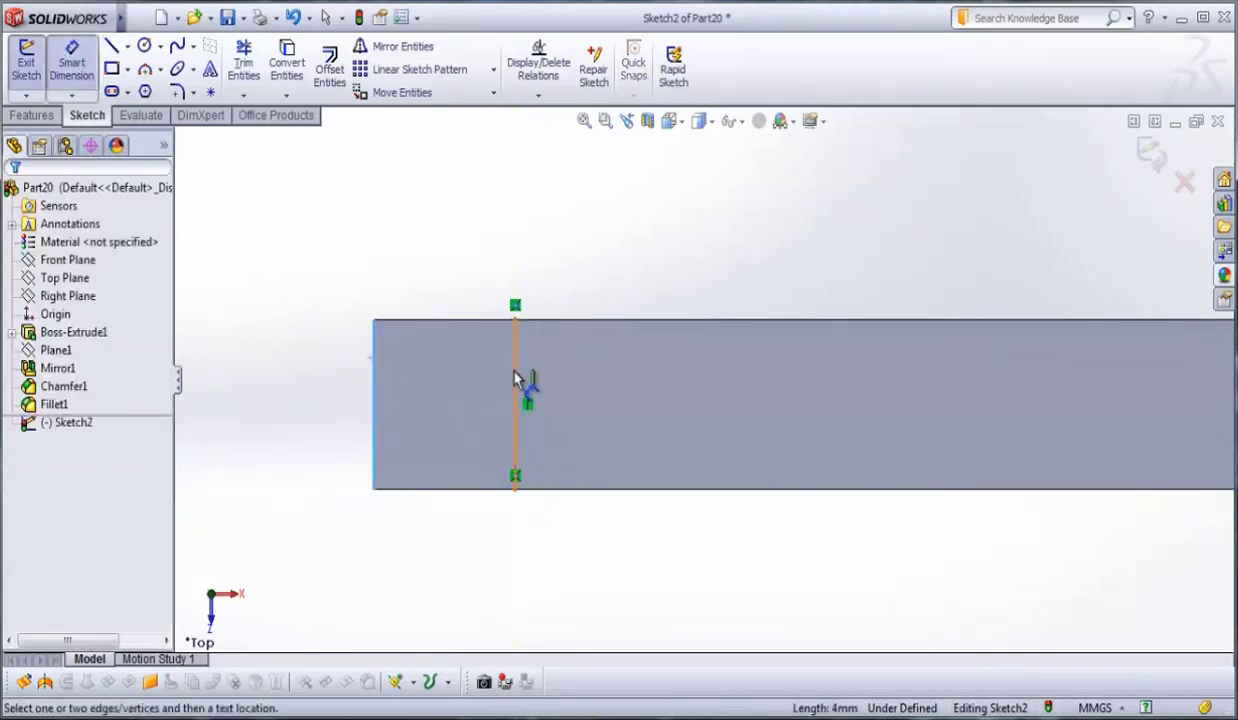
click(516, 379)
click(475, 199)
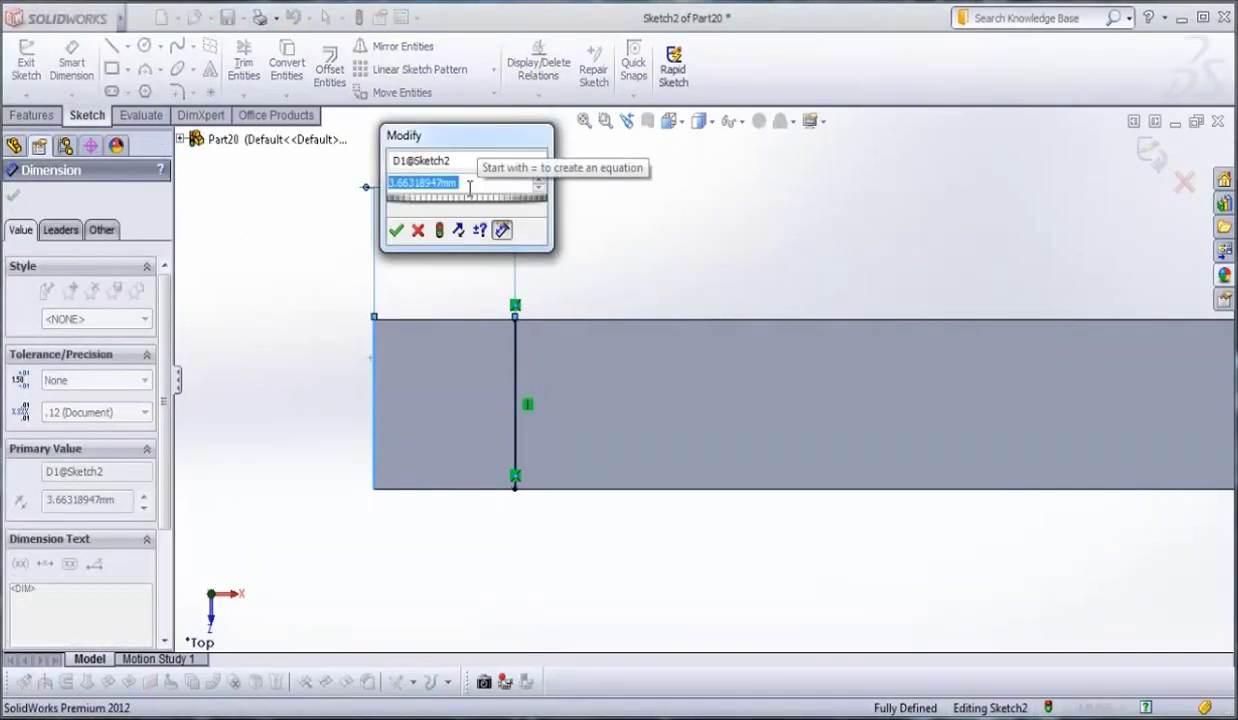
text(2)
key(Return)
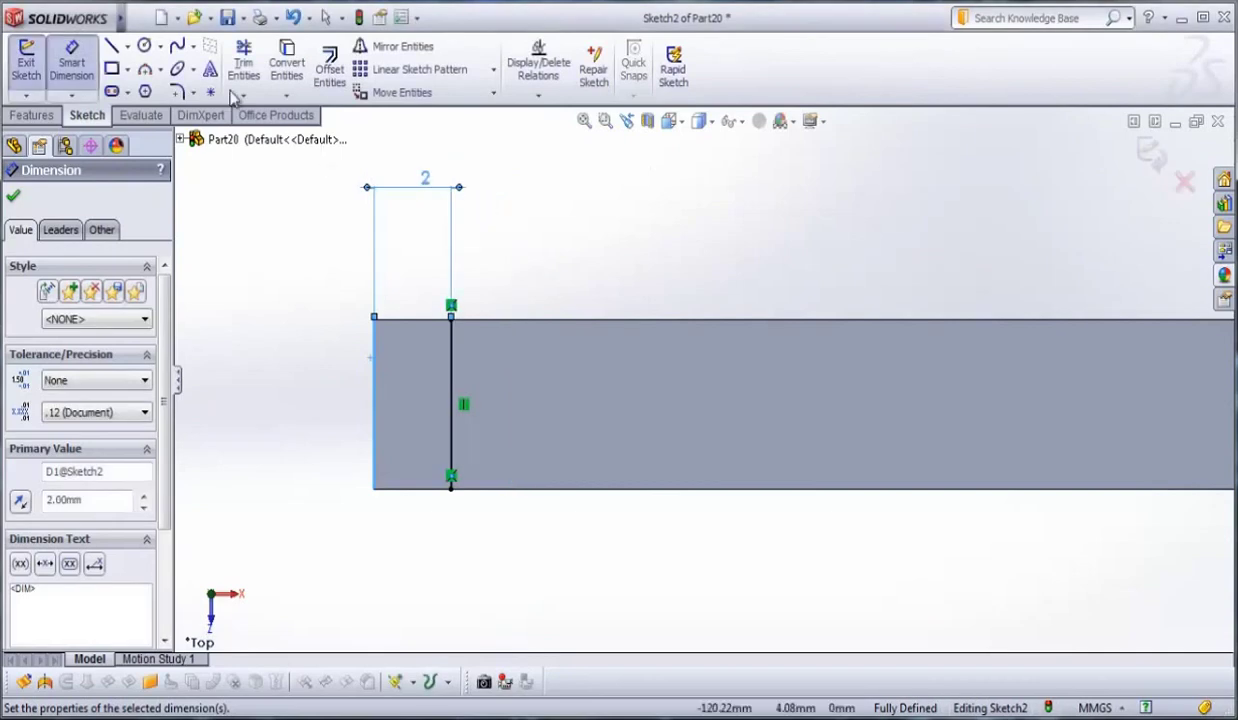
click(14, 197)
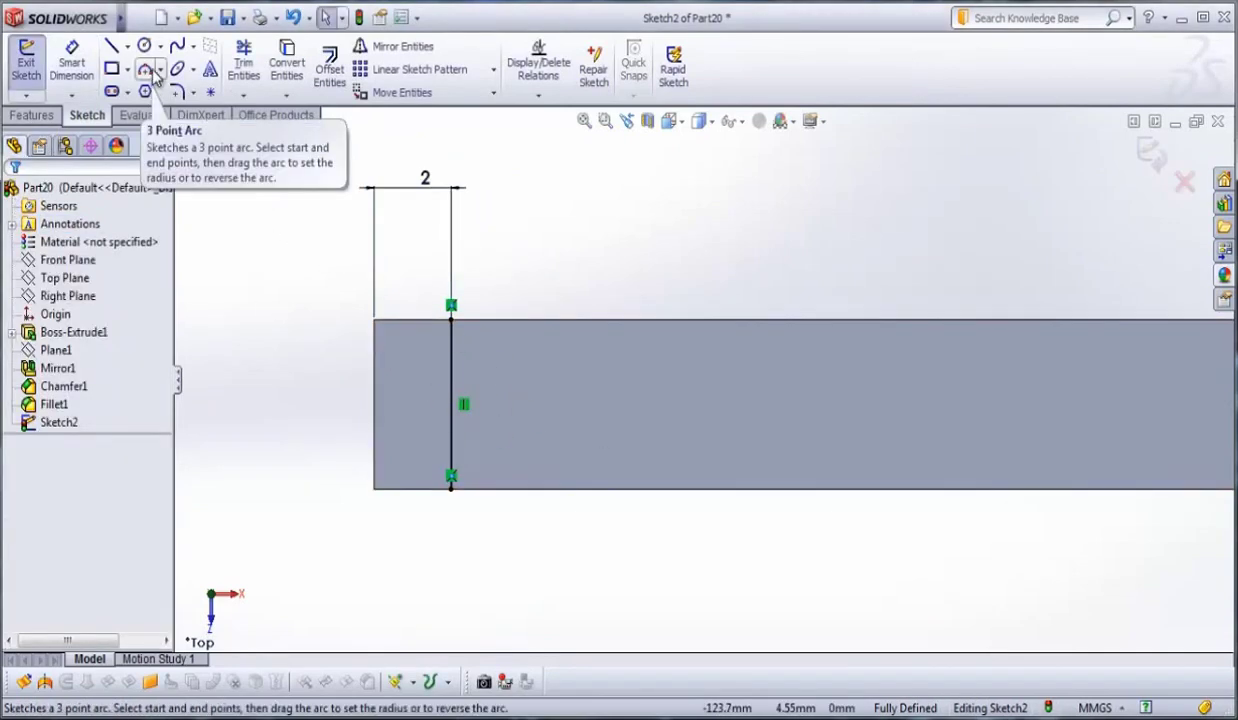
- Sketch a 3-point arc between the cross line's two endpoints, bulging out to the arm's end edge
click(159, 70)
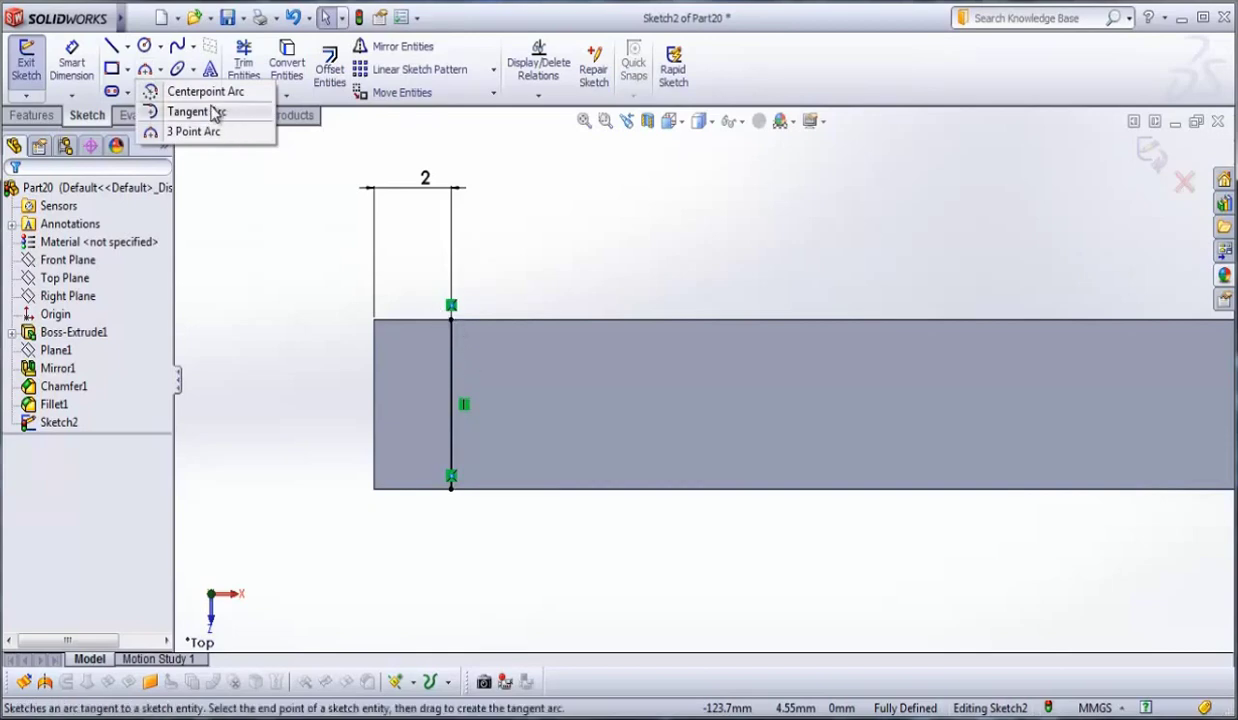
click(193, 131)
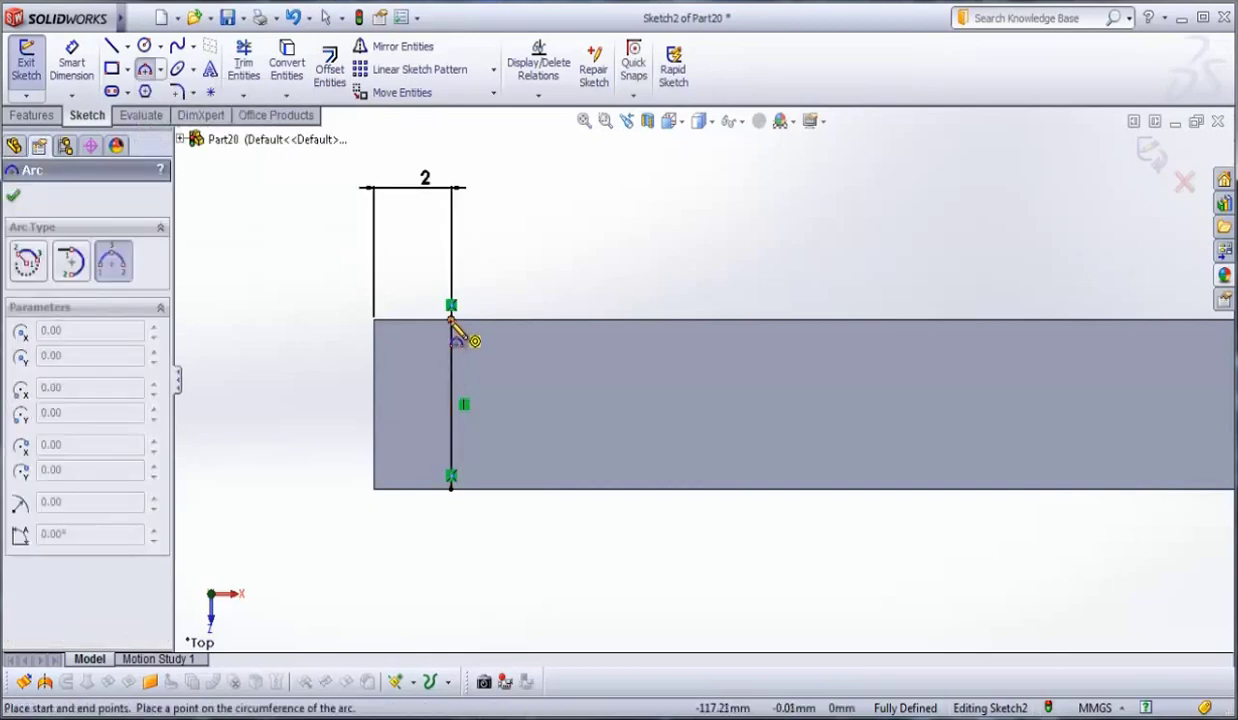
mouse_move(451, 321)
mouse_down()
mouse_move(464, 458)
mouse_move(452, 481)
mouse_up()
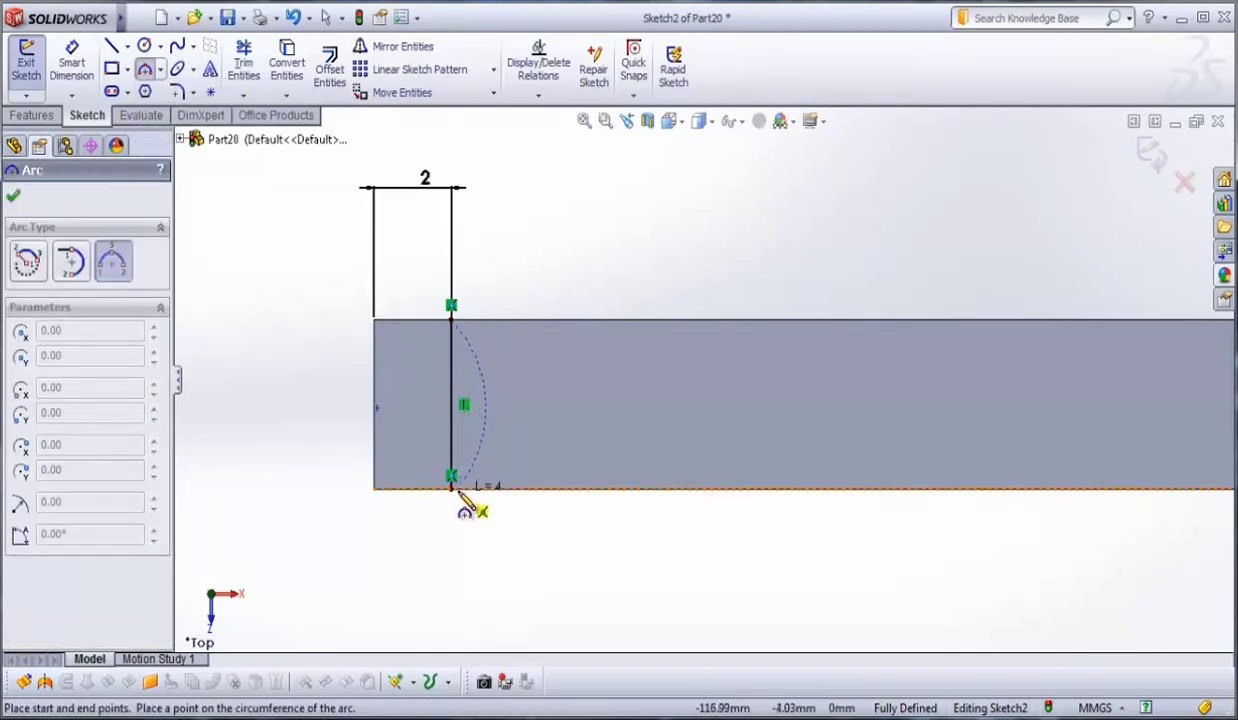
click(378, 422)
key(Escape)
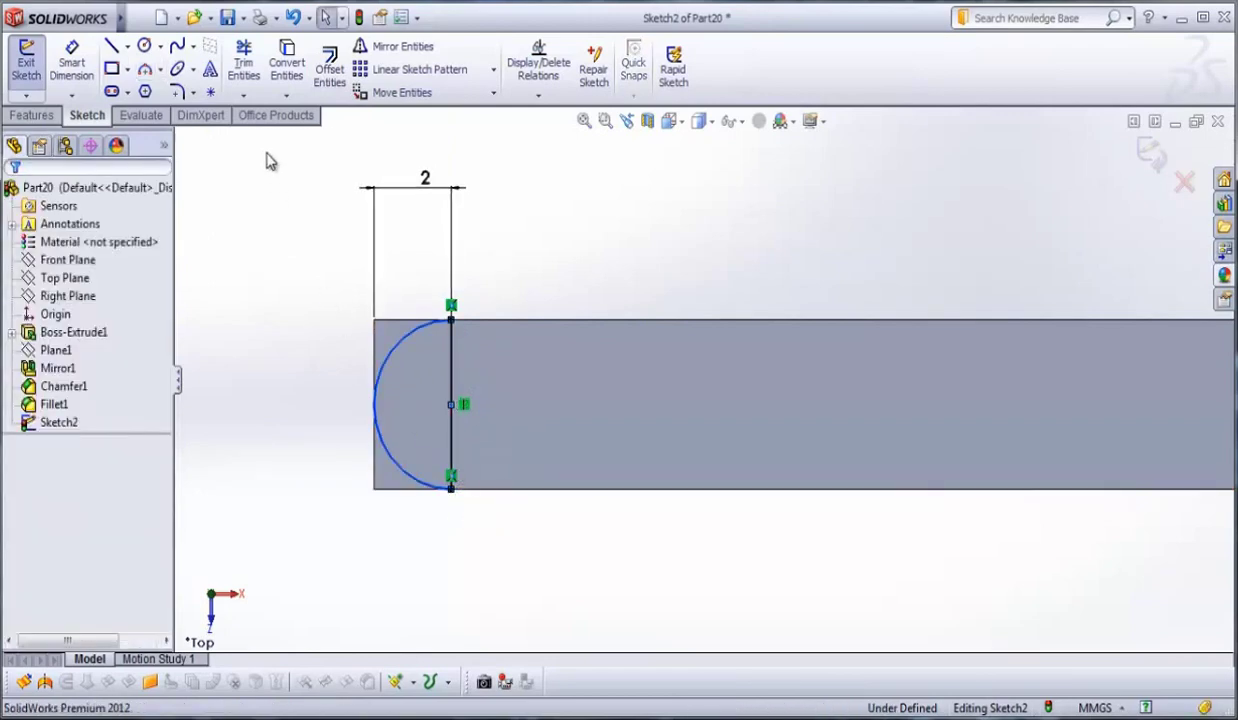
- Trim away the straight cross line, leaving only the arc at the joined end of the sketch
click(240, 60)
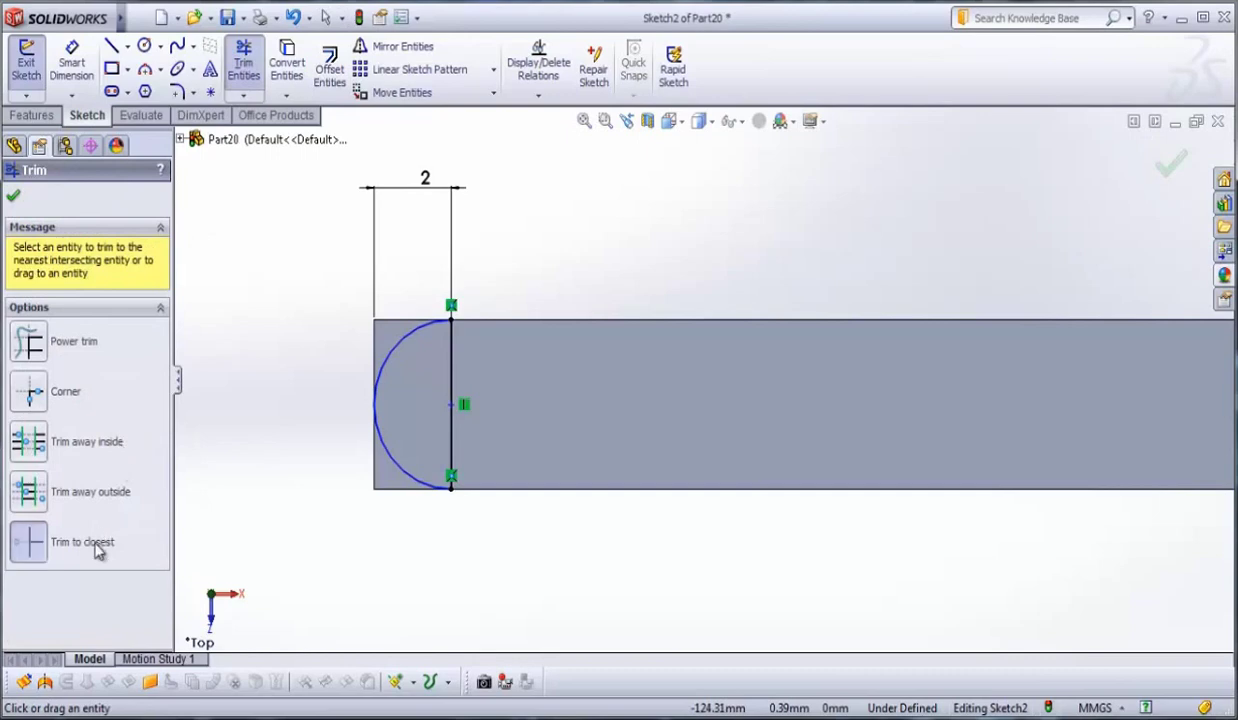
click(165, 558)
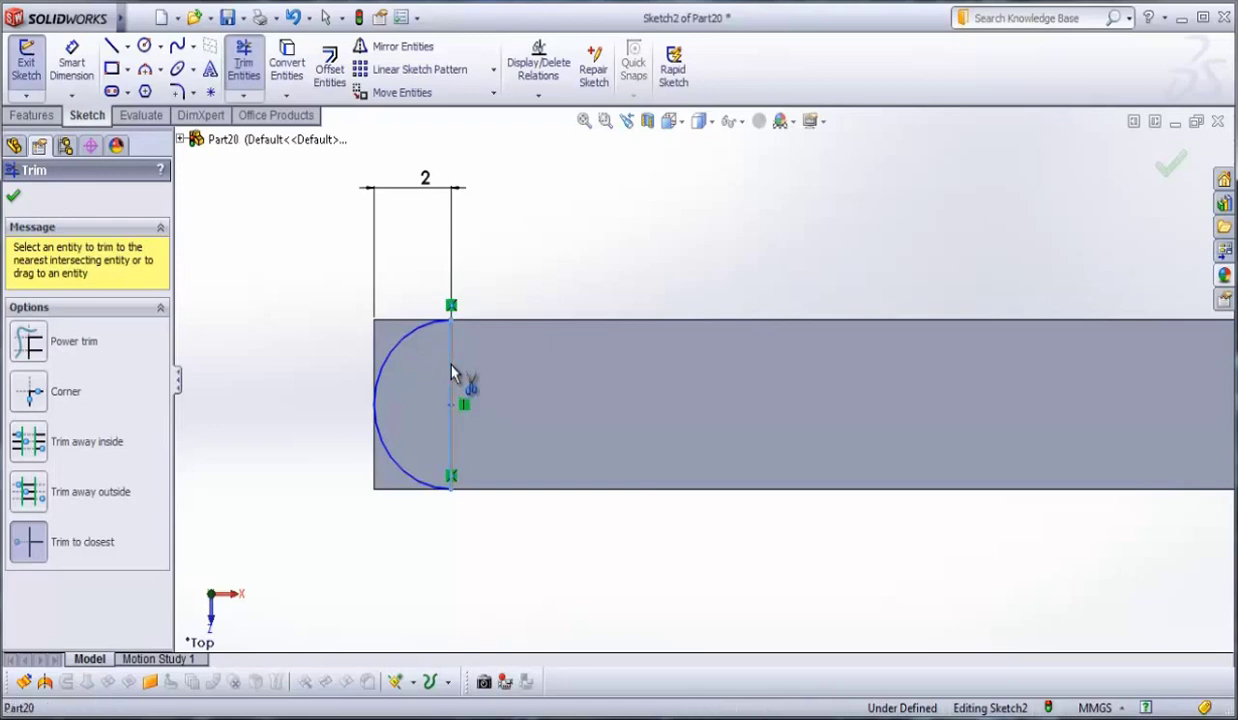
click(14, 200)
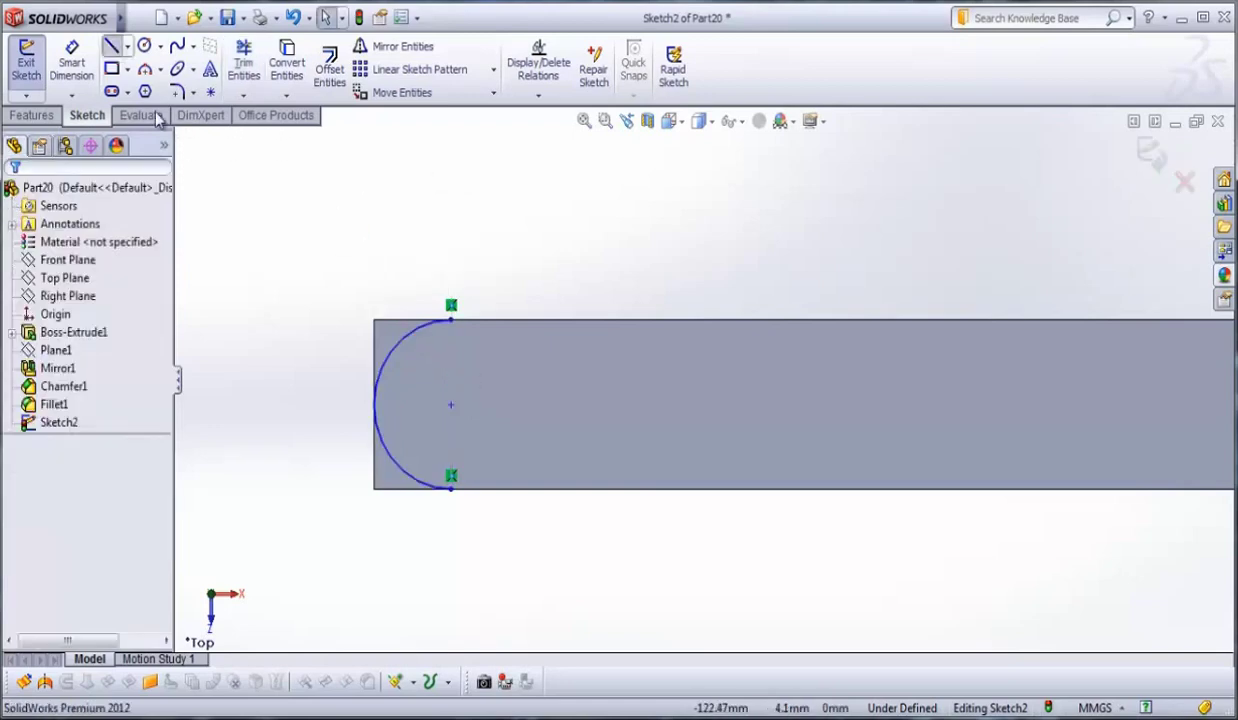
- Draw a closed chain of lines from one arc endpoint around the outside of the joined end to the other, extending about 2 mm beyond each side
click(450, 319)
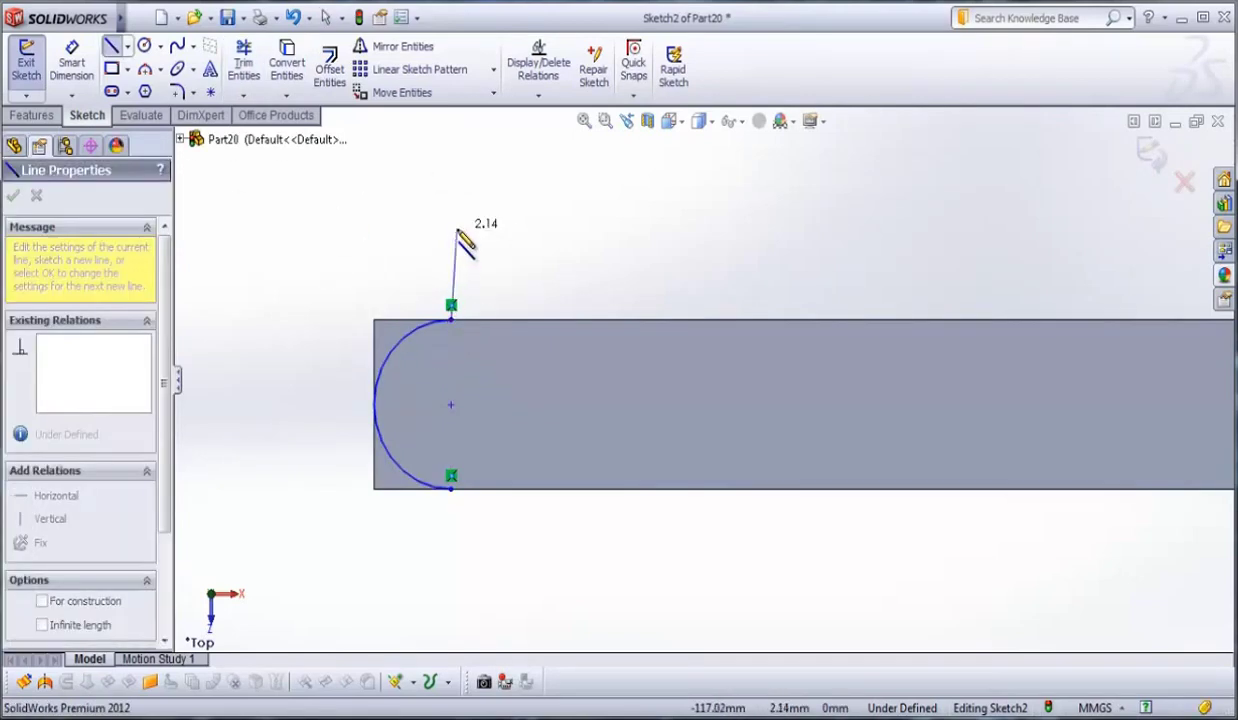
click(451, 230)
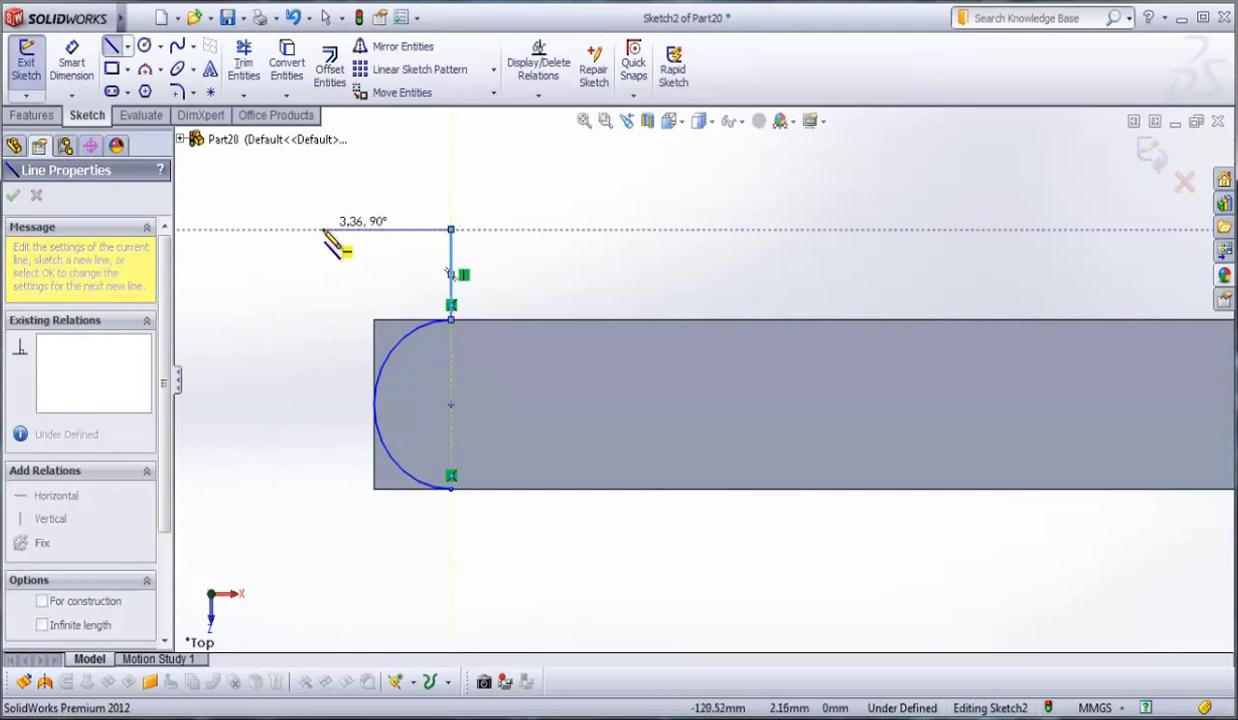
click(322, 230)
click(338, 569)
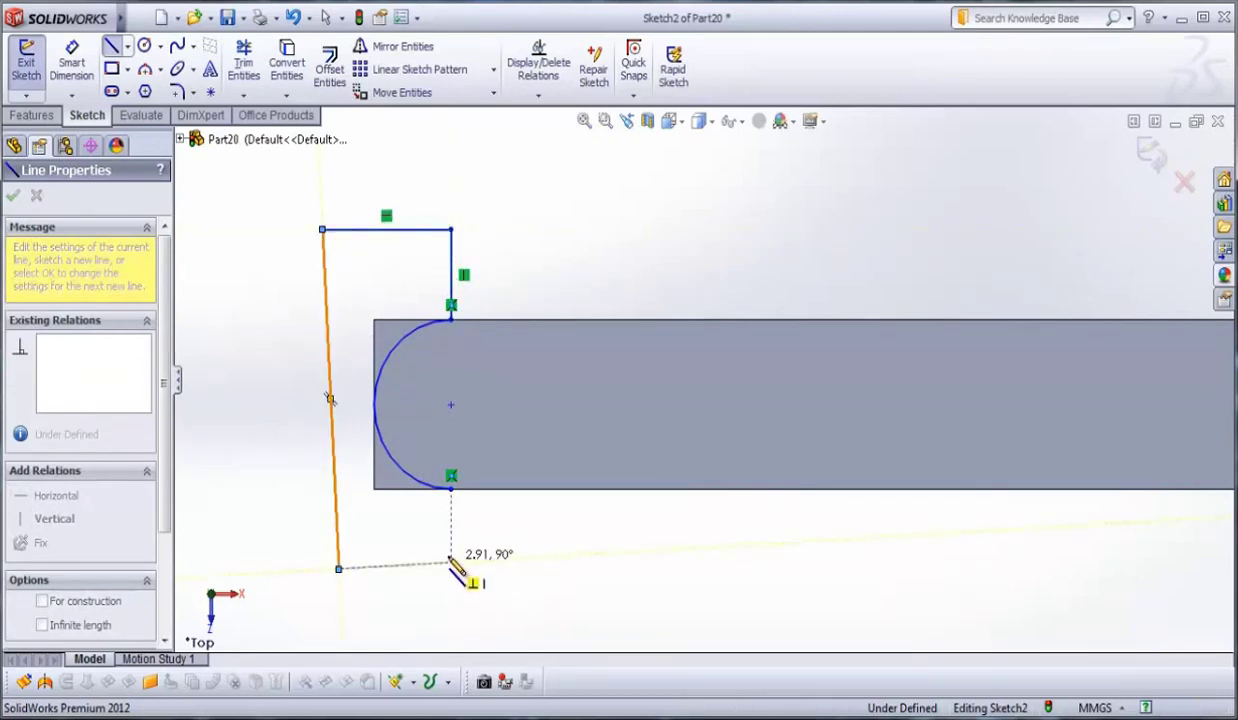
click(451, 562)
click(451, 487)
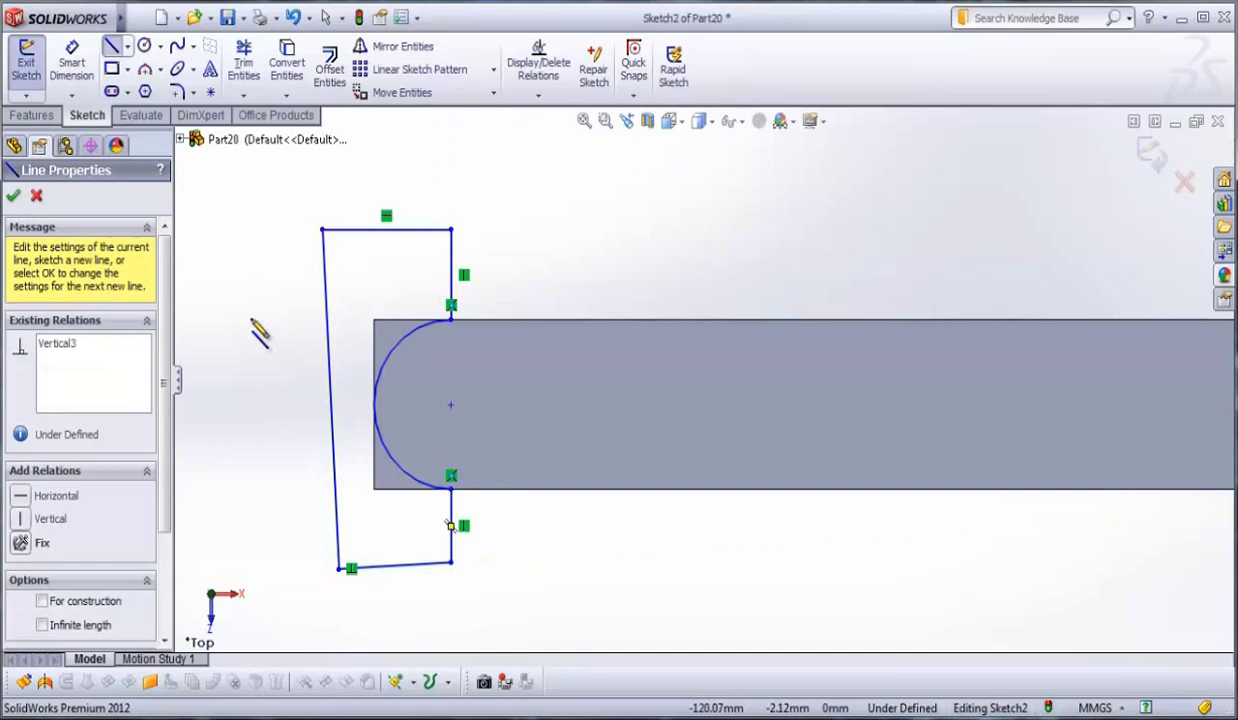
click(18, 198)
click(13, 198)
- Cut-extrude the closed profile 4 mm blind through both arms to round off the joined end
click(37, 117)
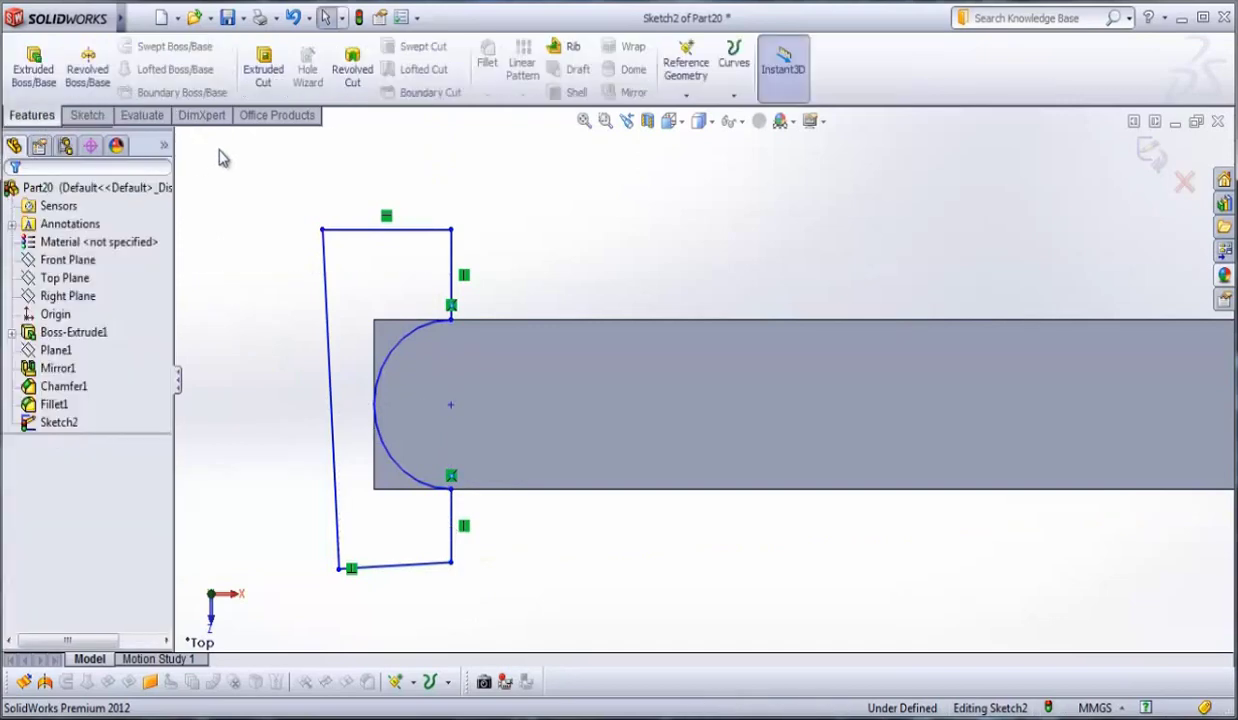
click(263, 68)
middle_drag(607, 330, 565, 397)
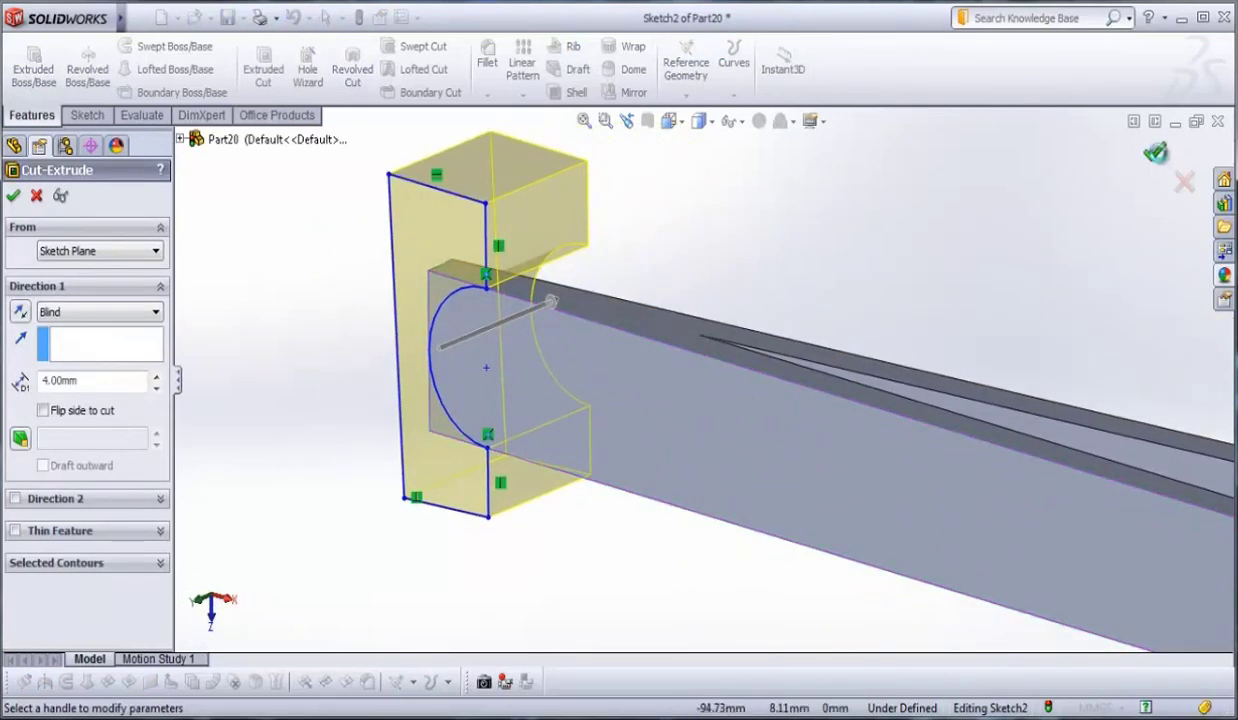
right_click(967, 298)
- Apply the polished steel appearance to the whole part and inspect it from several angles
scroll(950, 315, up, 3)
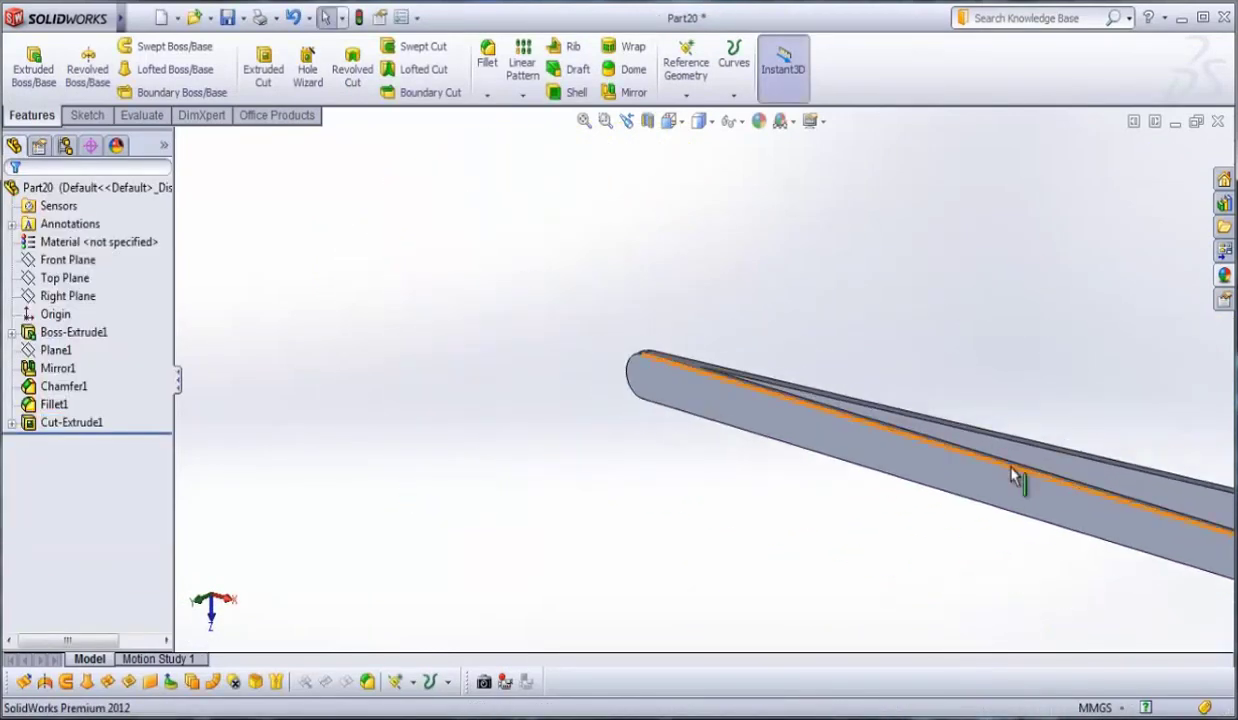
scroll(1013, 477, up, 5)
scroll(857, 428, down, 4)
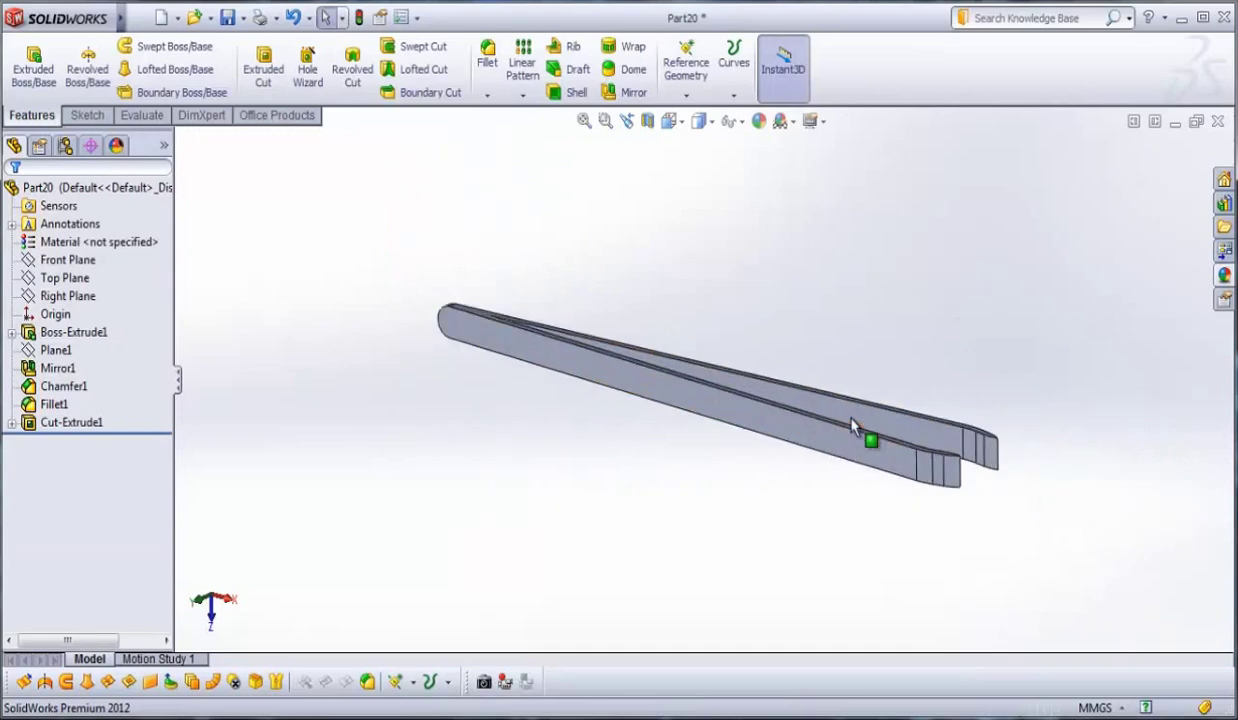
click(1226, 276)
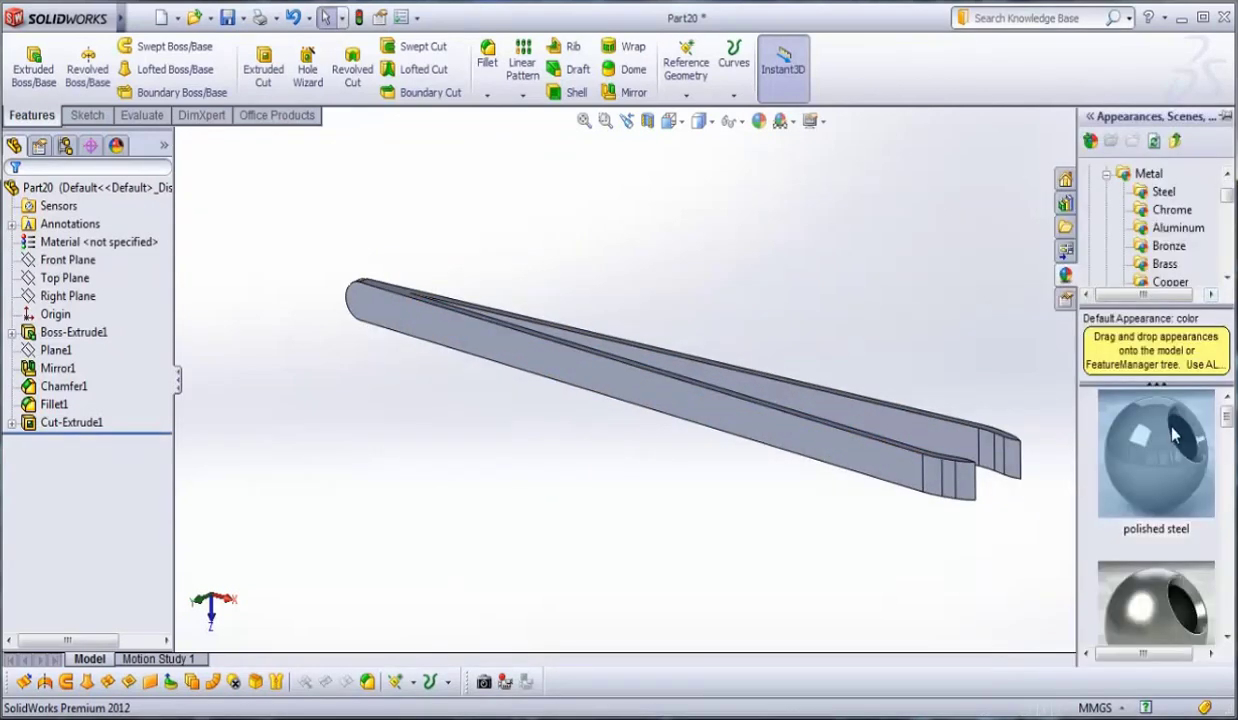
click(1183, 460)
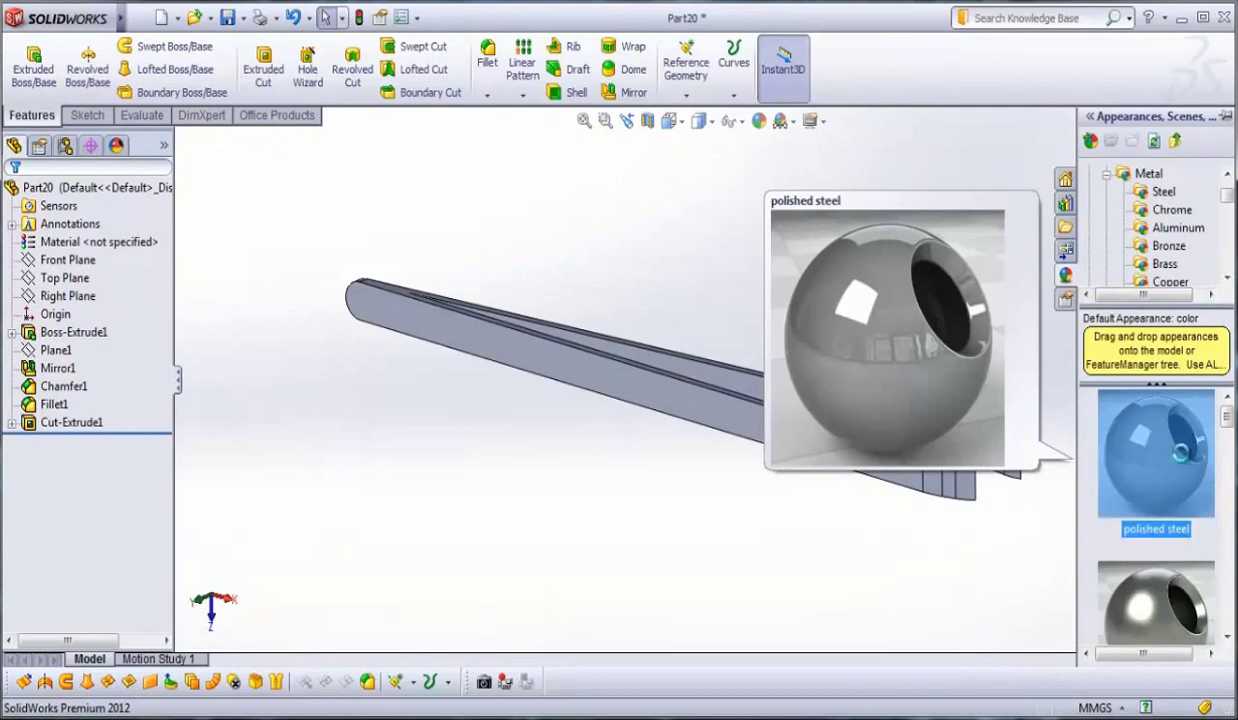
middle_drag(979, 533, 940, 562)
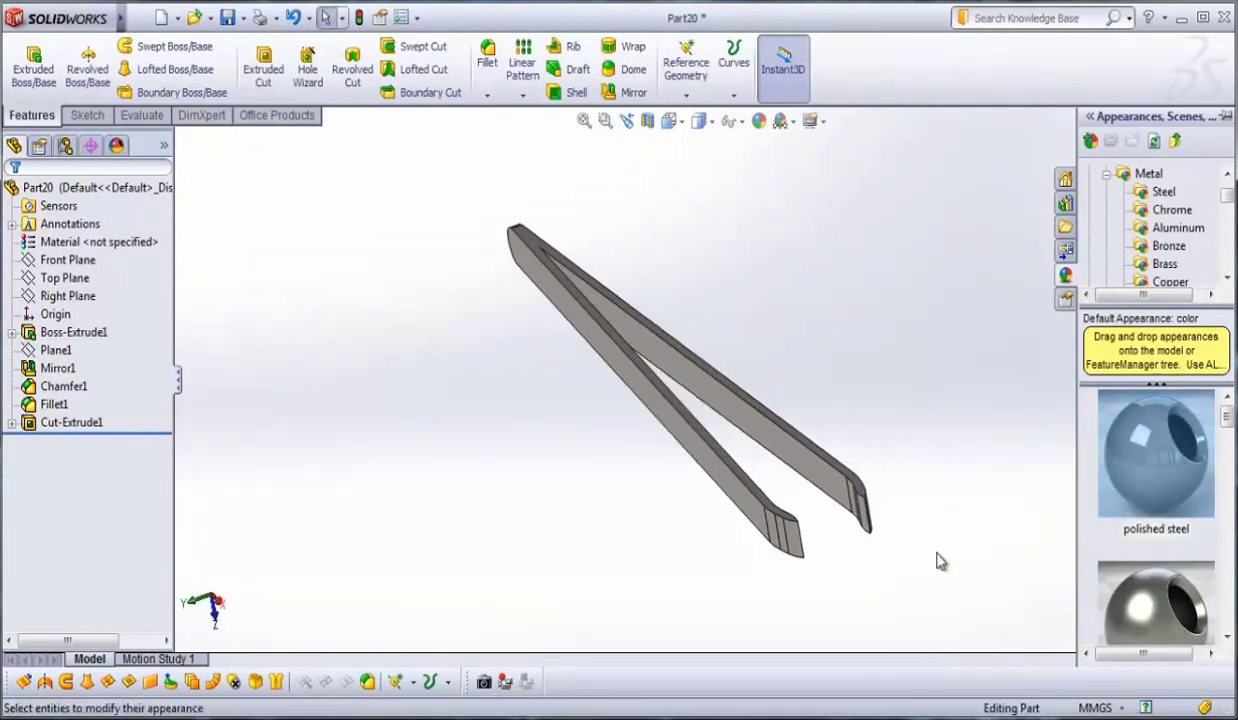
middle_drag(870, 484, 755, 372)
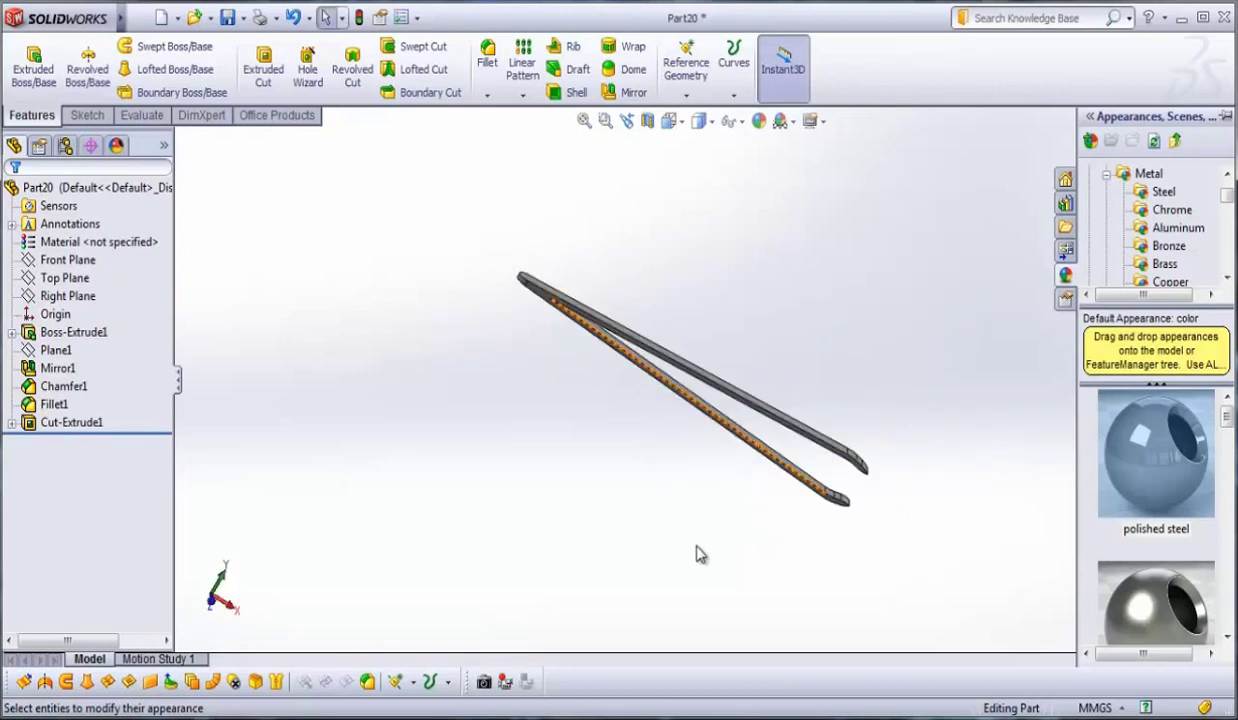